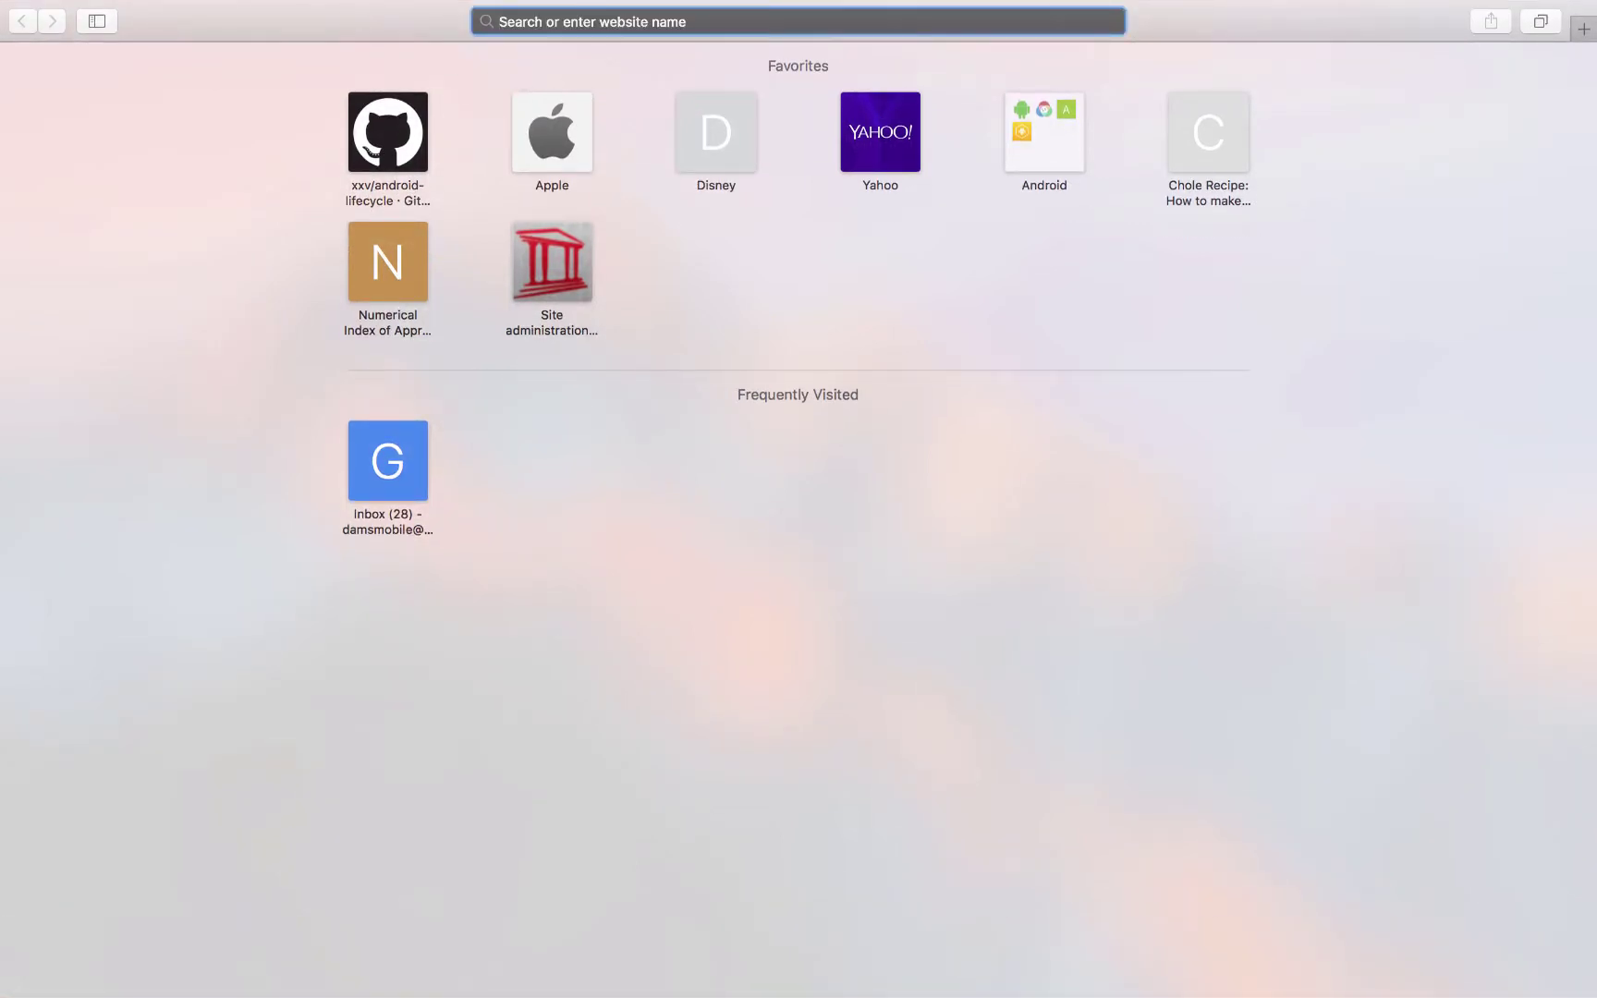
Go to app.ulawpractice.com and enter the firm's username and password.
type("app")
key("Return")
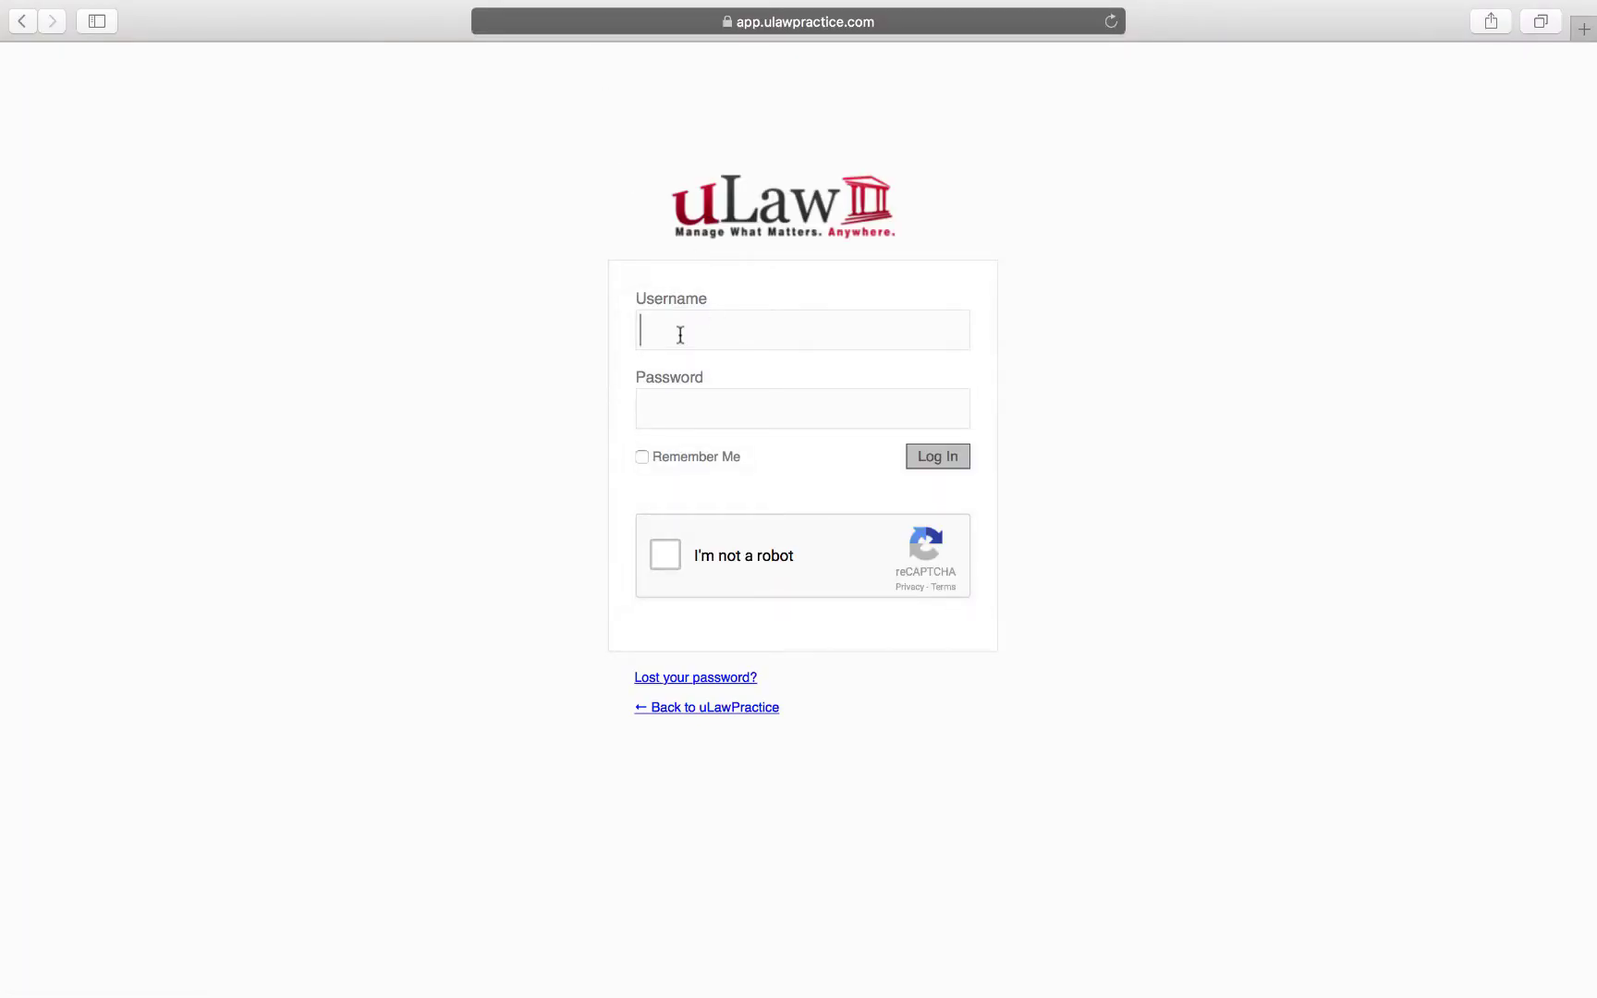
type("jasonpractice")
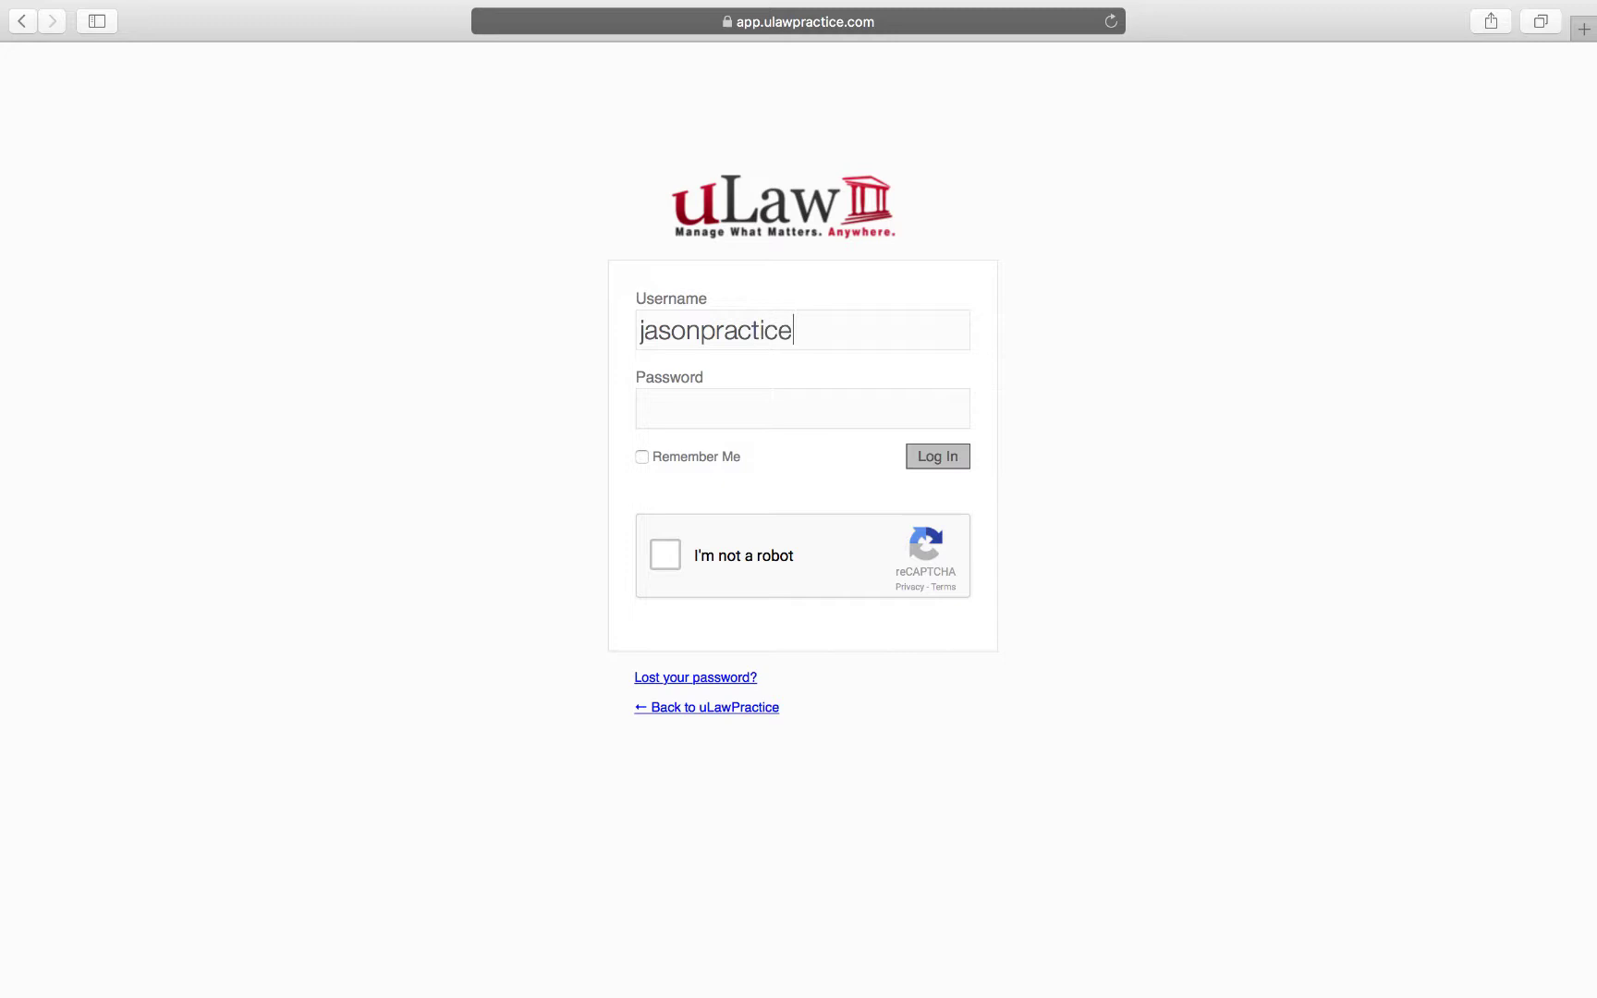
key("Tab")
type("*********")
Start the I'm not a robot check and mark the eight sign tiles.
left_click(665, 555)
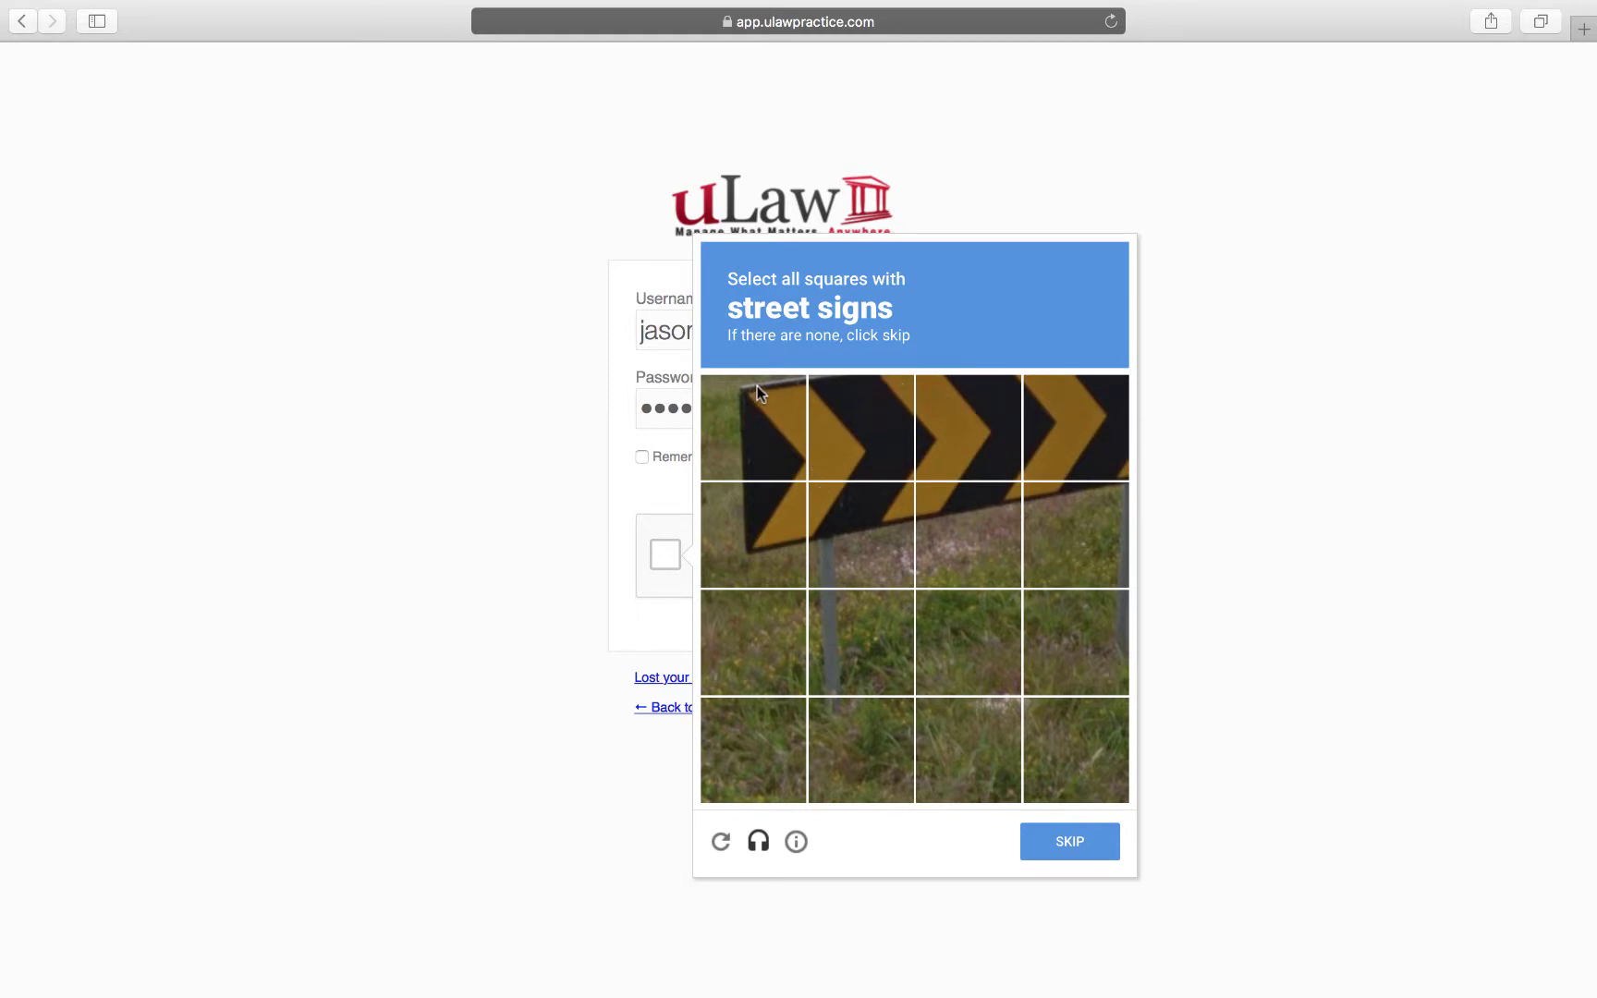
left_click(760, 391)
left_click(848, 420)
left_click(944, 424)
left_click(1065, 420)
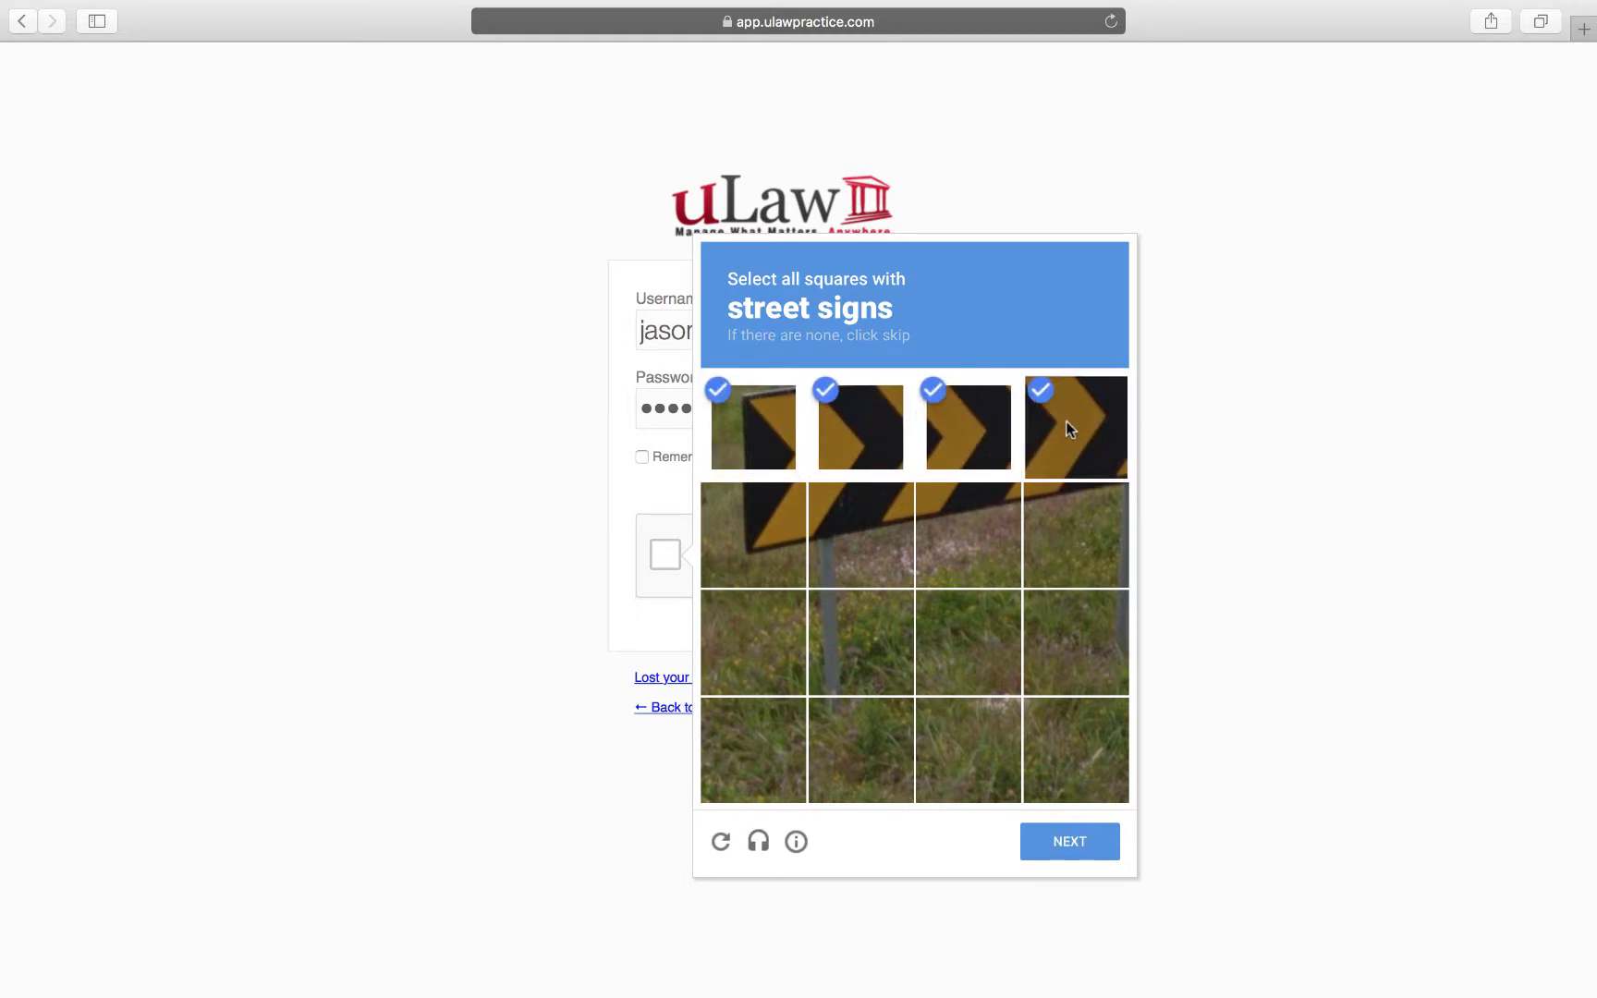
left_click(1062, 523)
left_click(978, 528)
left_click(871, 530)
left_click(763, 529)
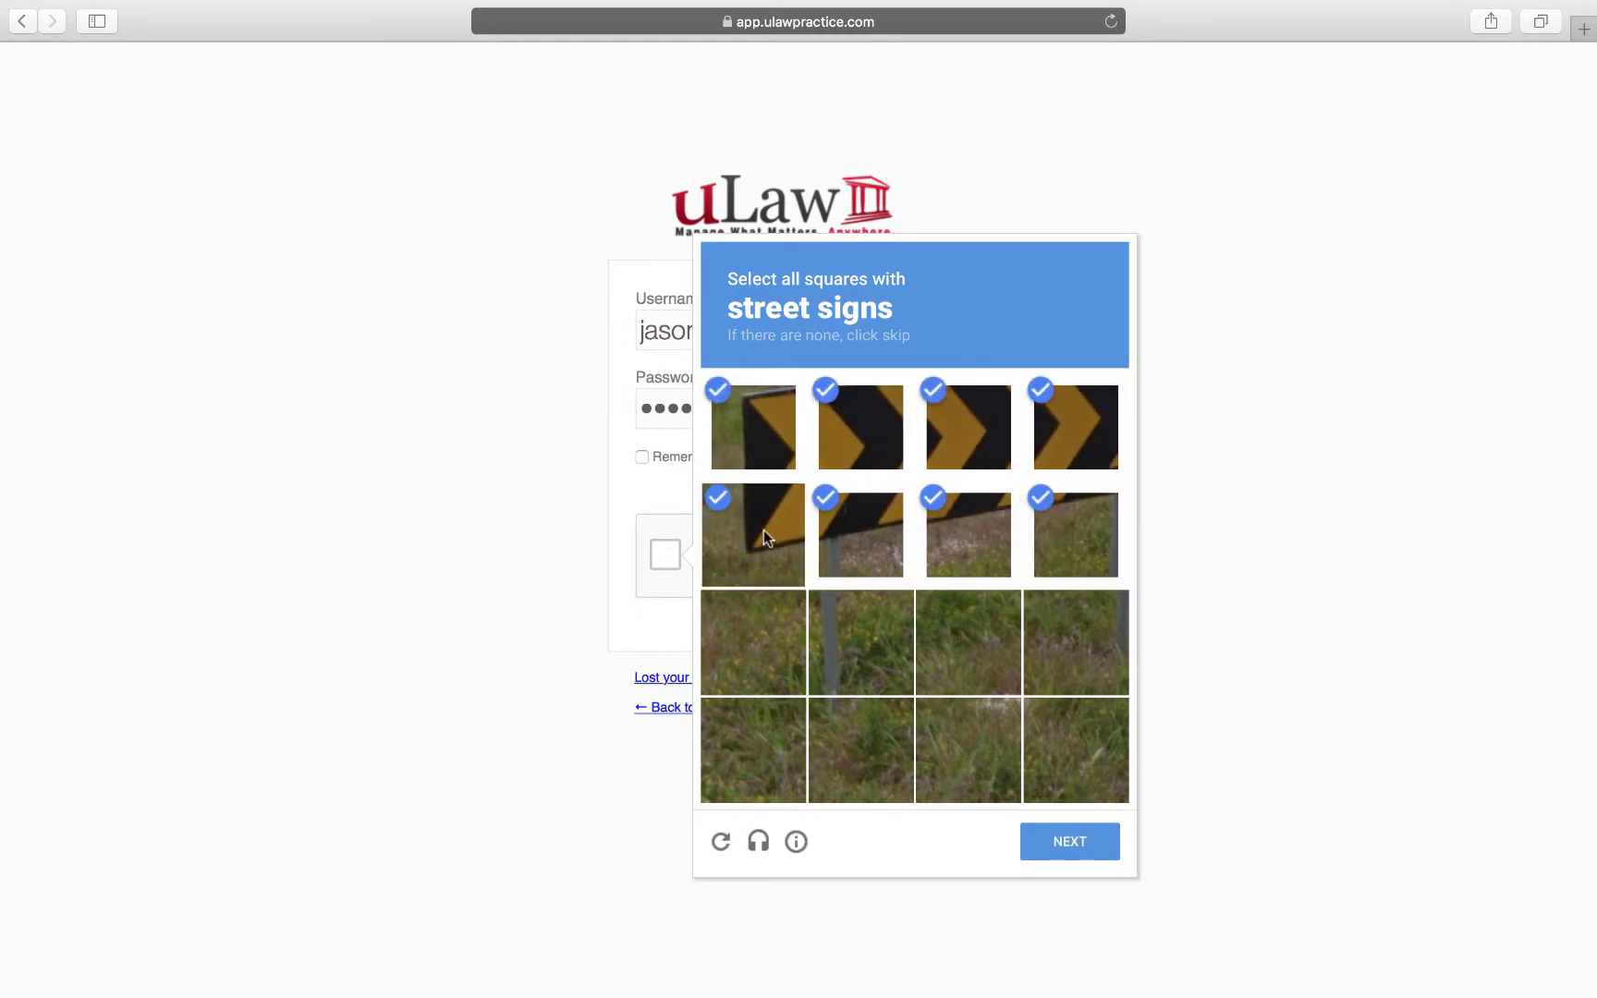
Mark the three green highway sign tiles, verify the challenge, and log in.
left_click(1080, 837)
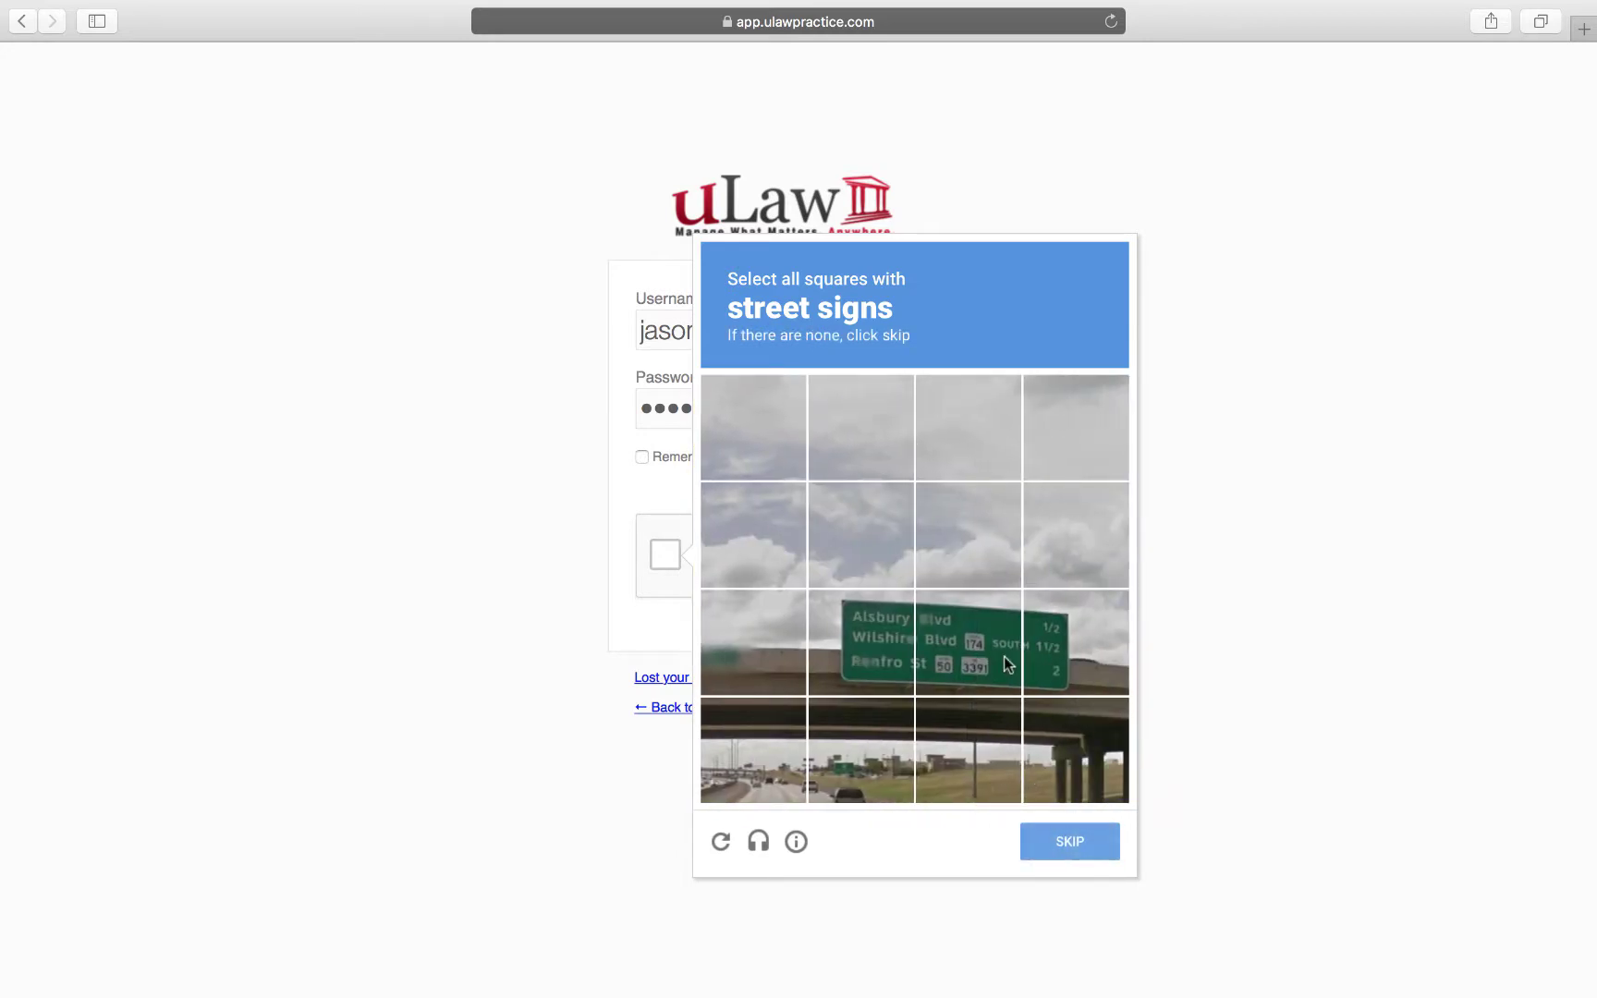
left_click(1005, 662)
left_click(1045, 650)
left_click(864, 647)
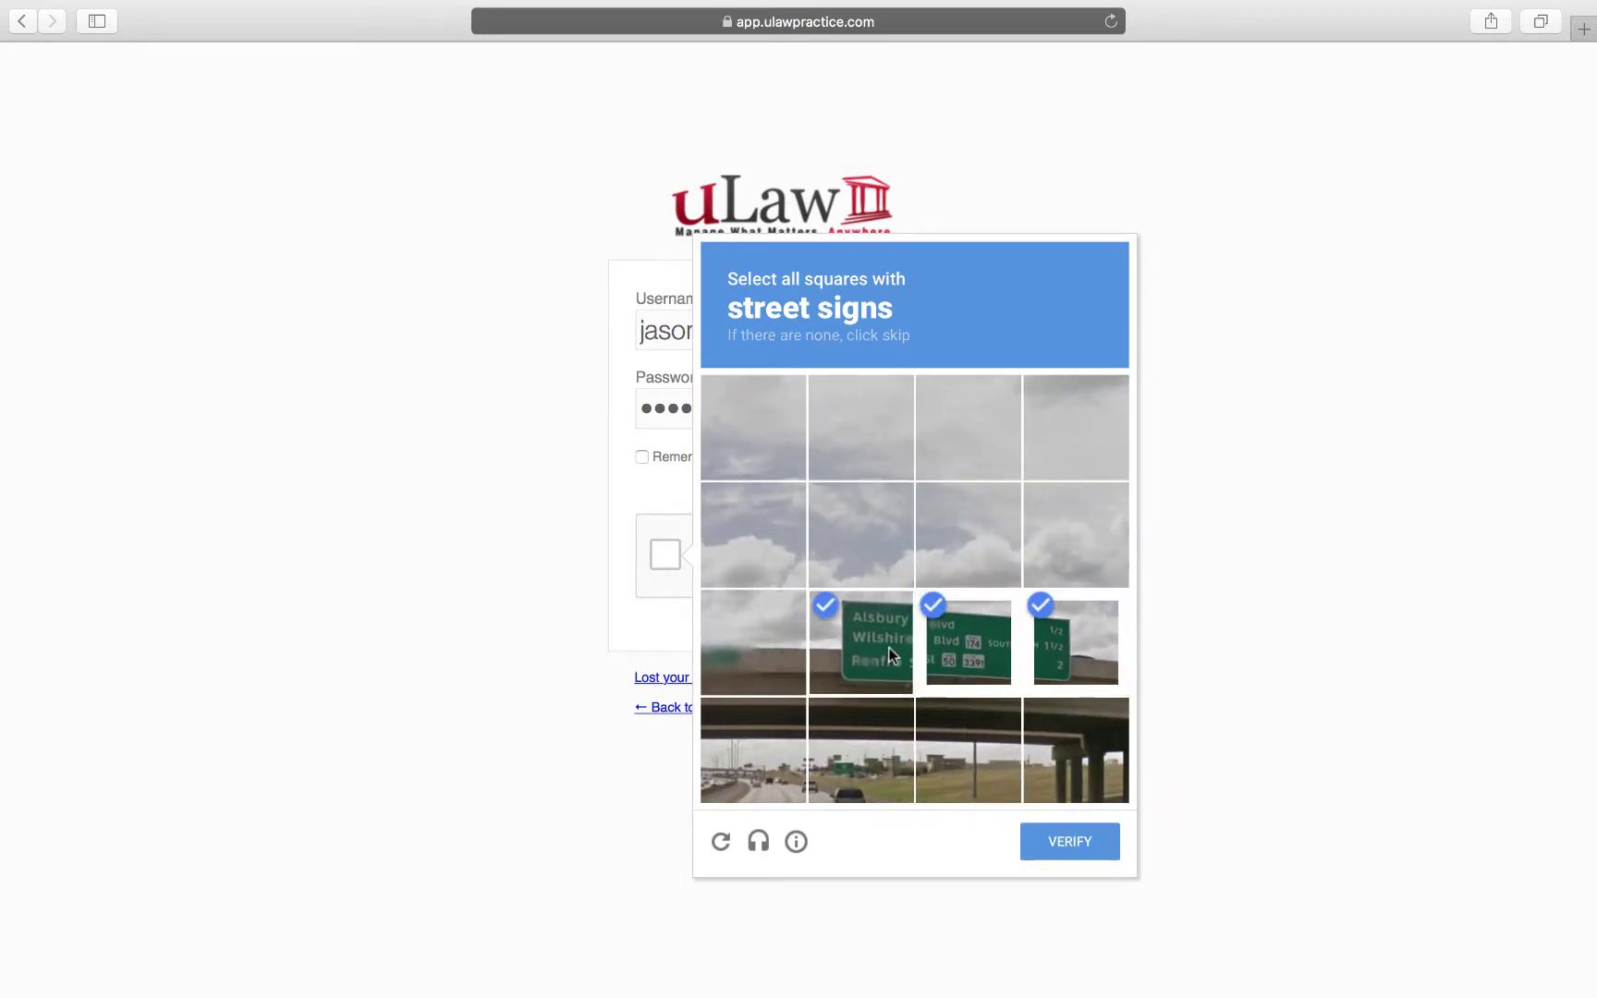
left_click(1060, 837)
left_click(946, 462)
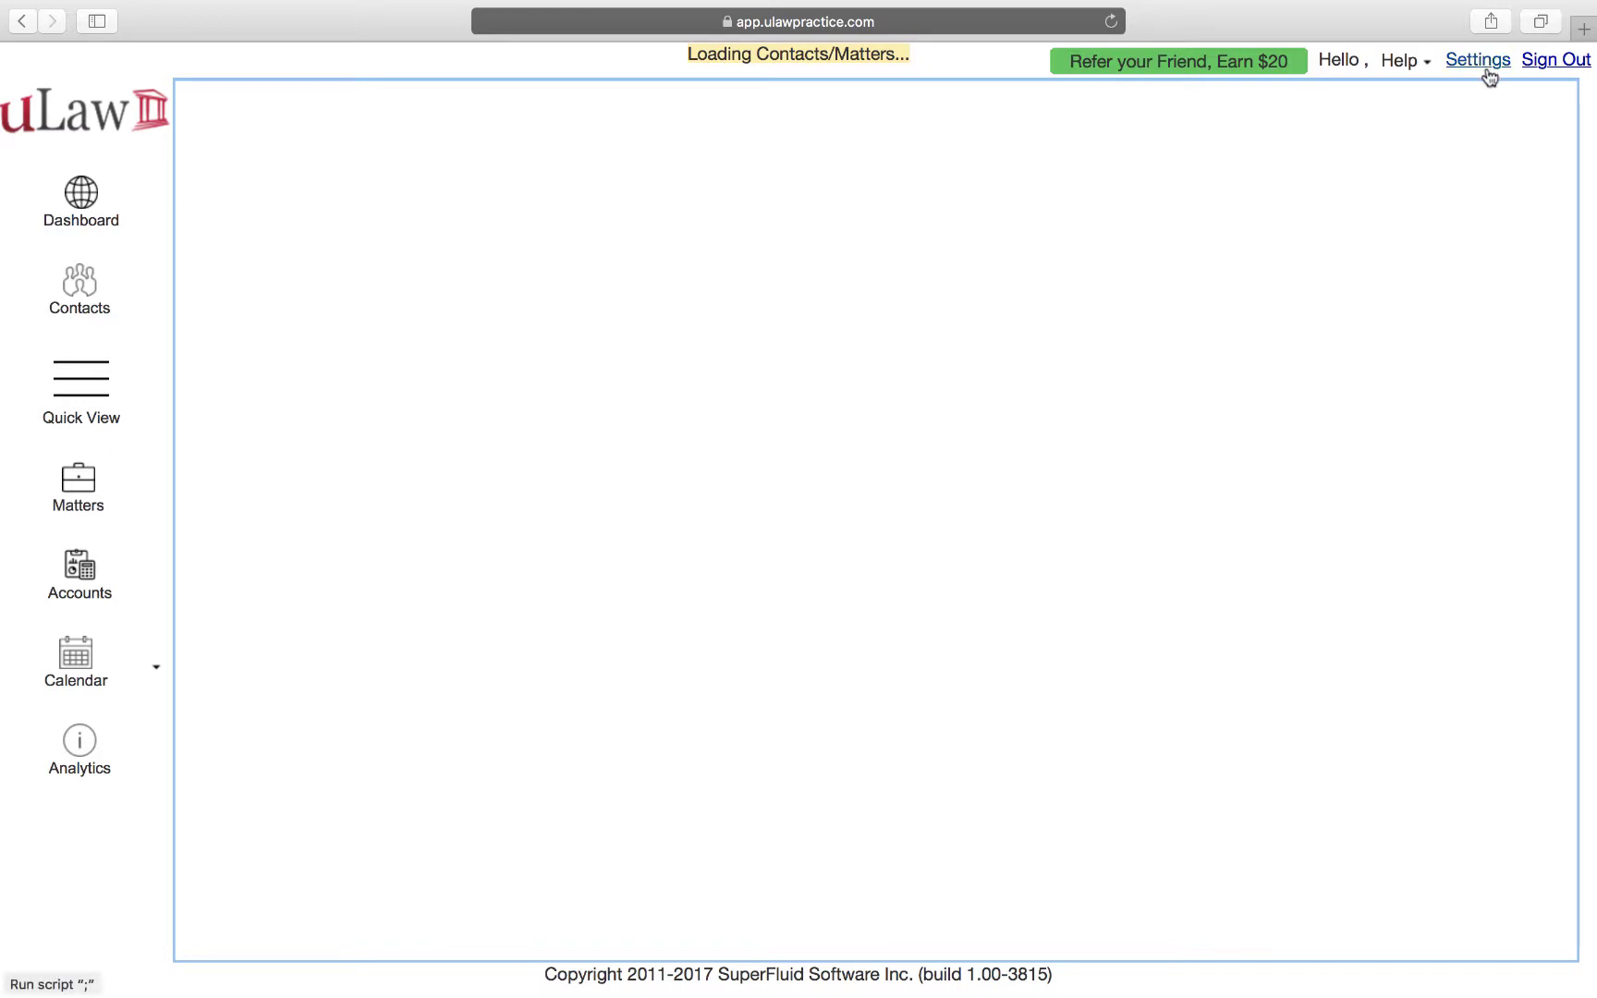
In Settings' Matter tab, set Matter Documents storage to Microsoft One Drive.
left_click(1479, 61)
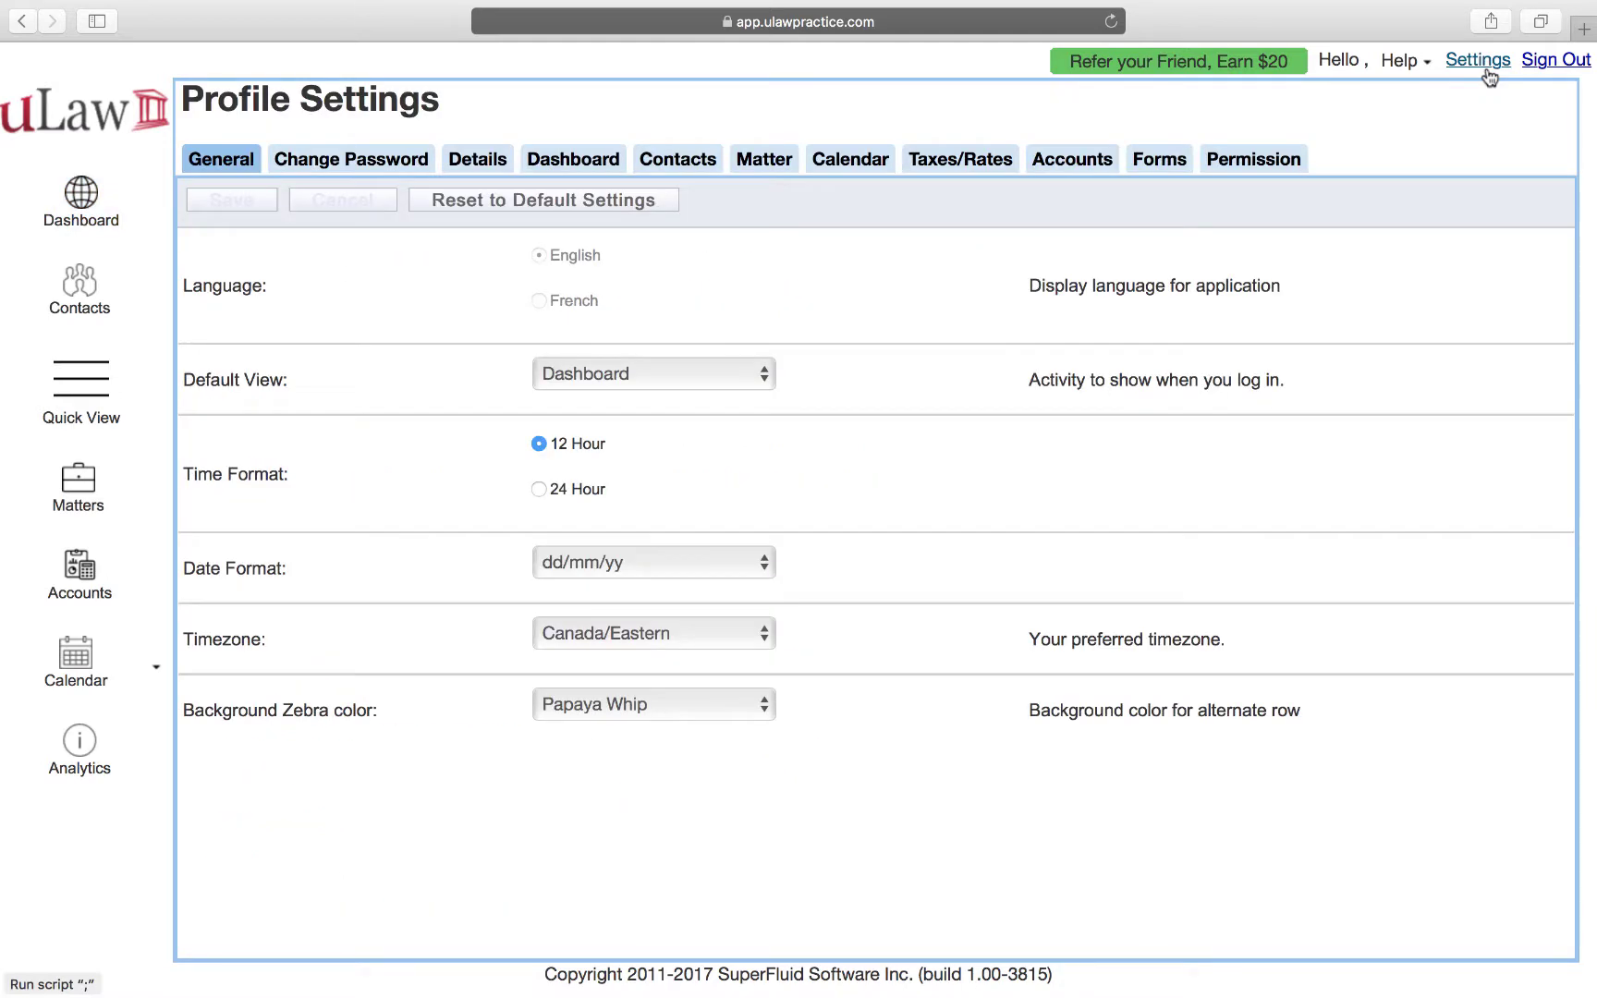
left_click(745, 164)
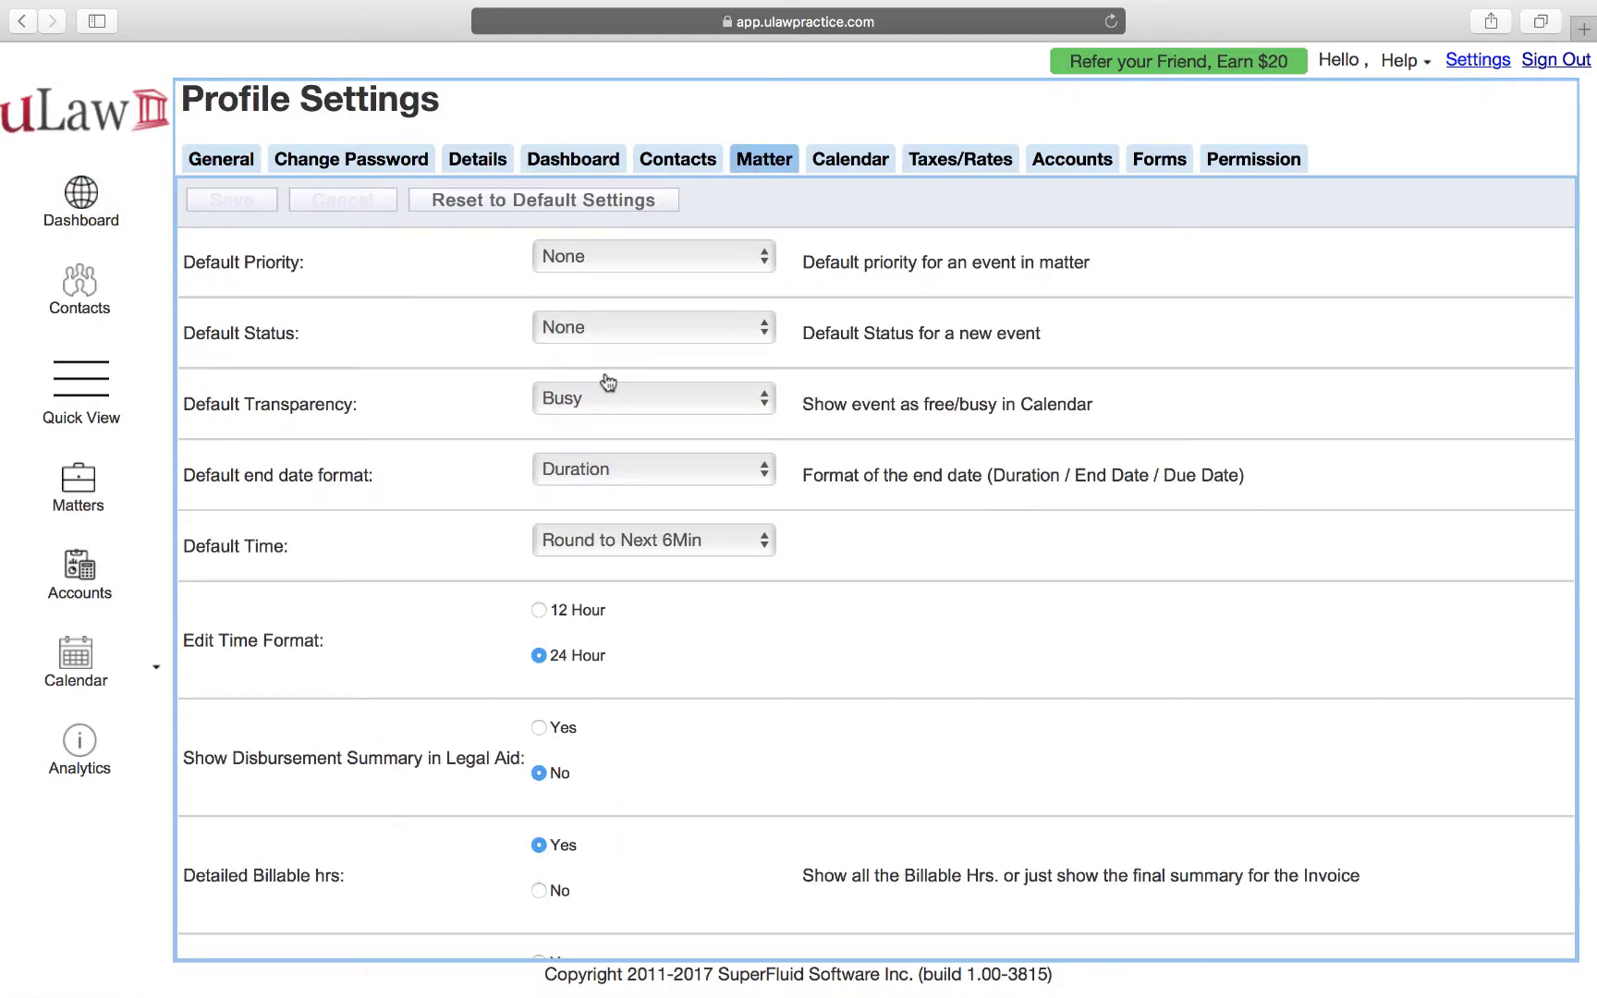
scroll(650, 536, "down", 15)
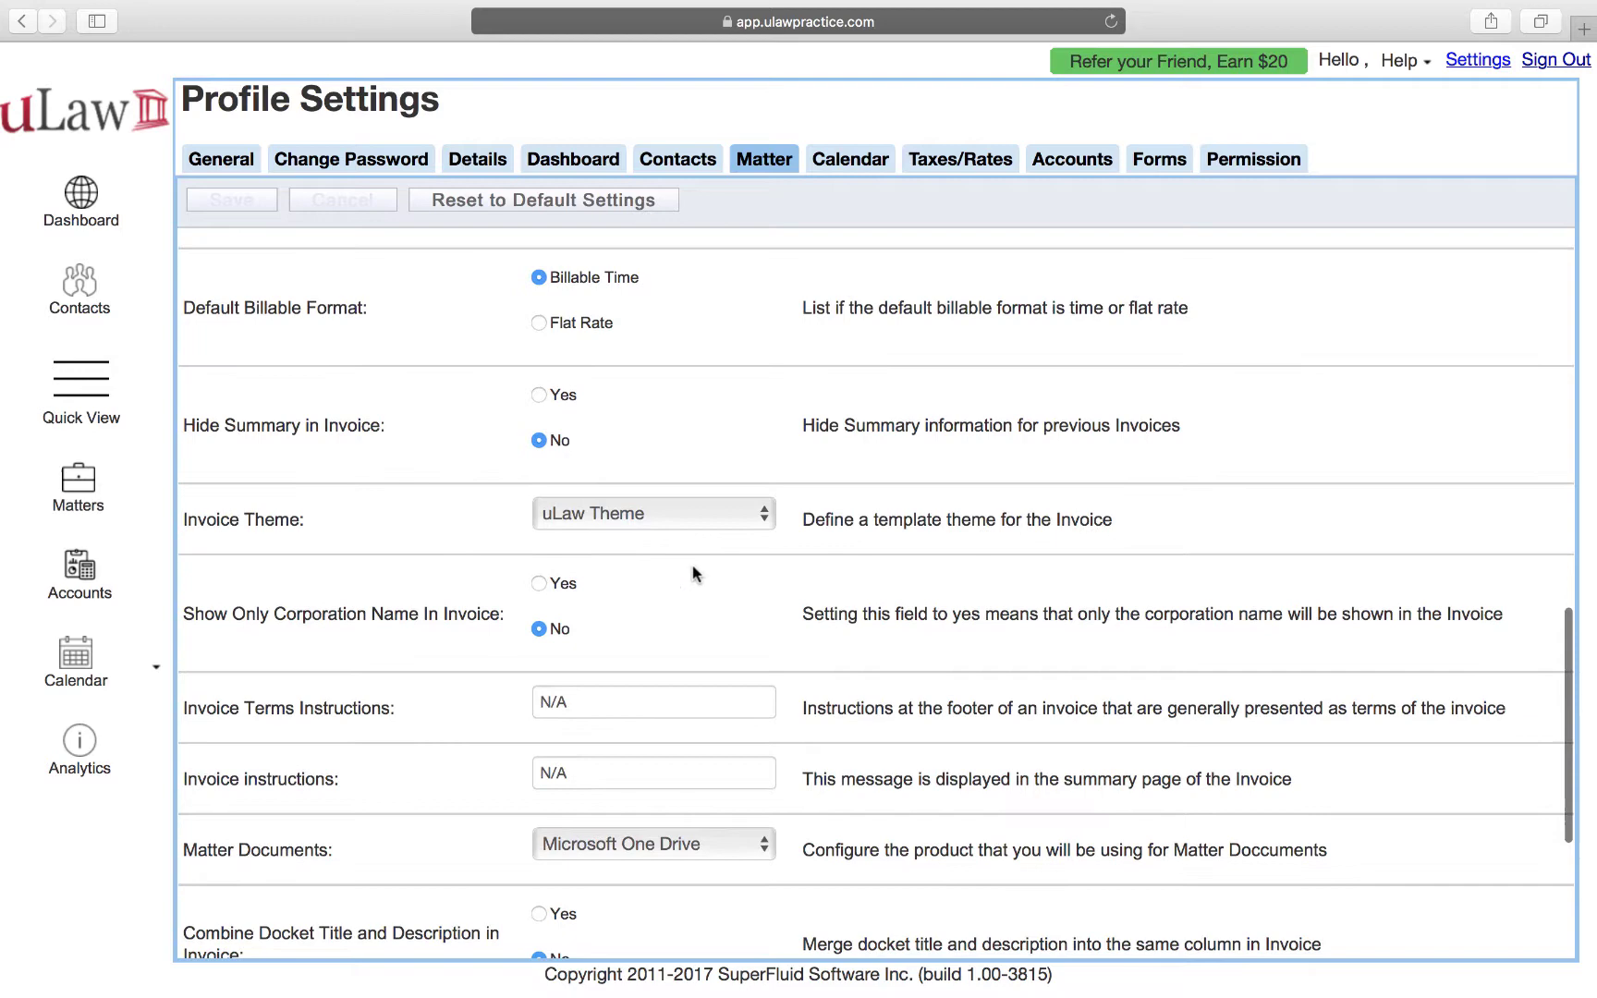
scroll(695, 573, "down", 5)
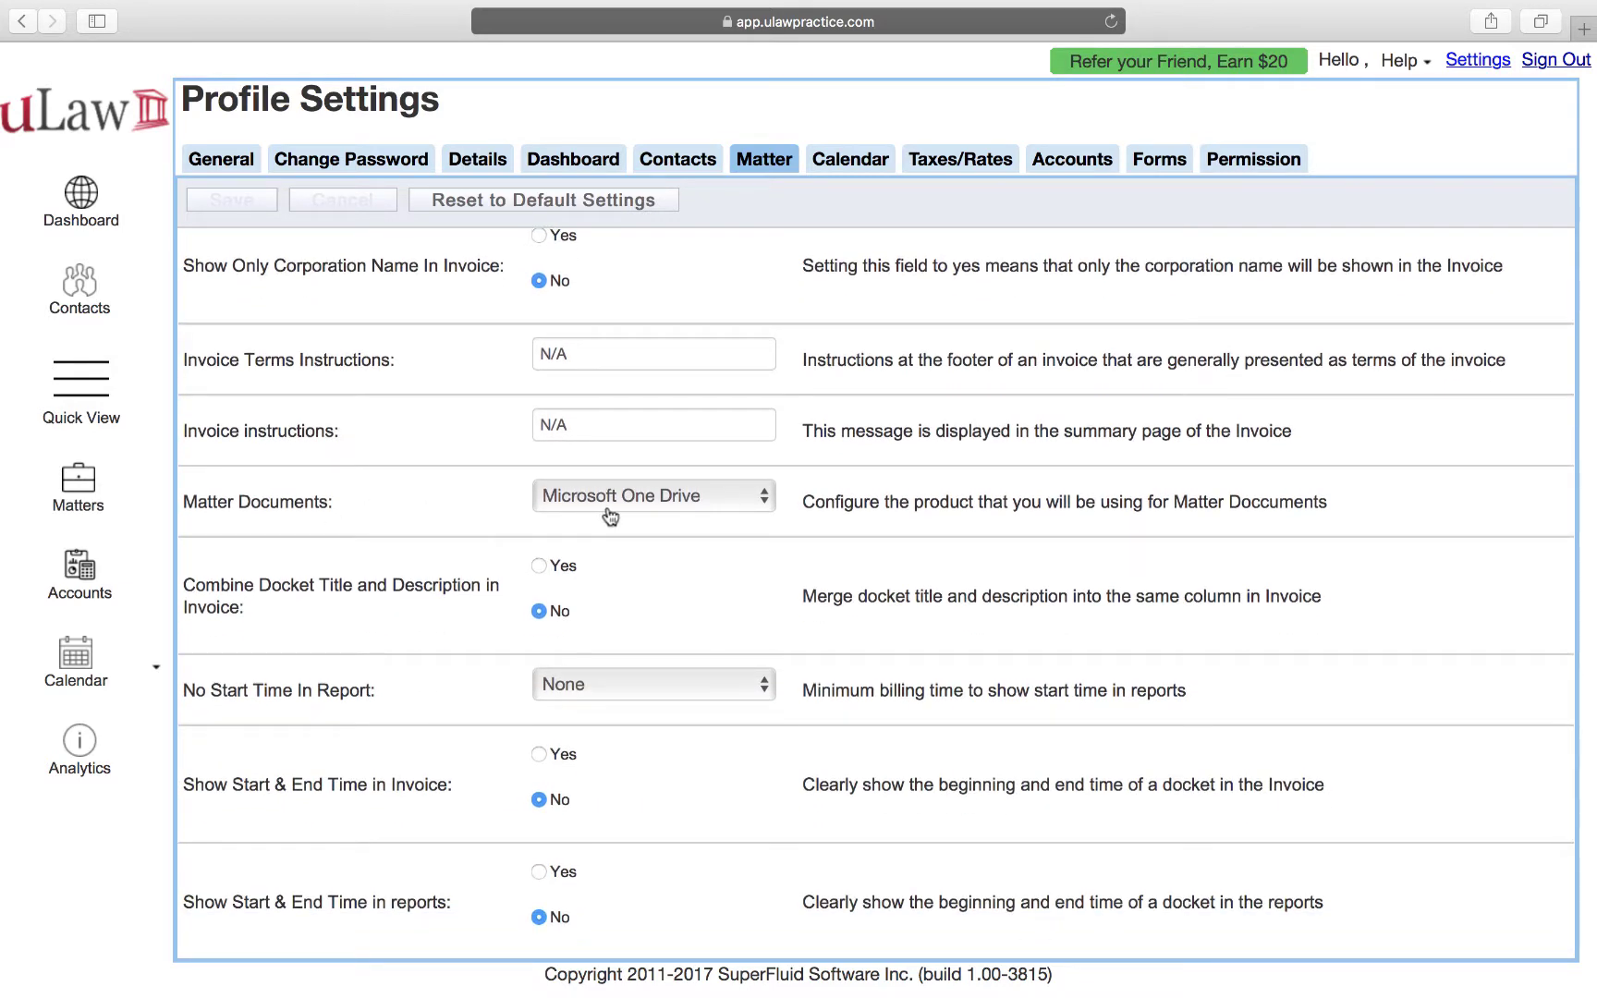
left_click(674, 495)
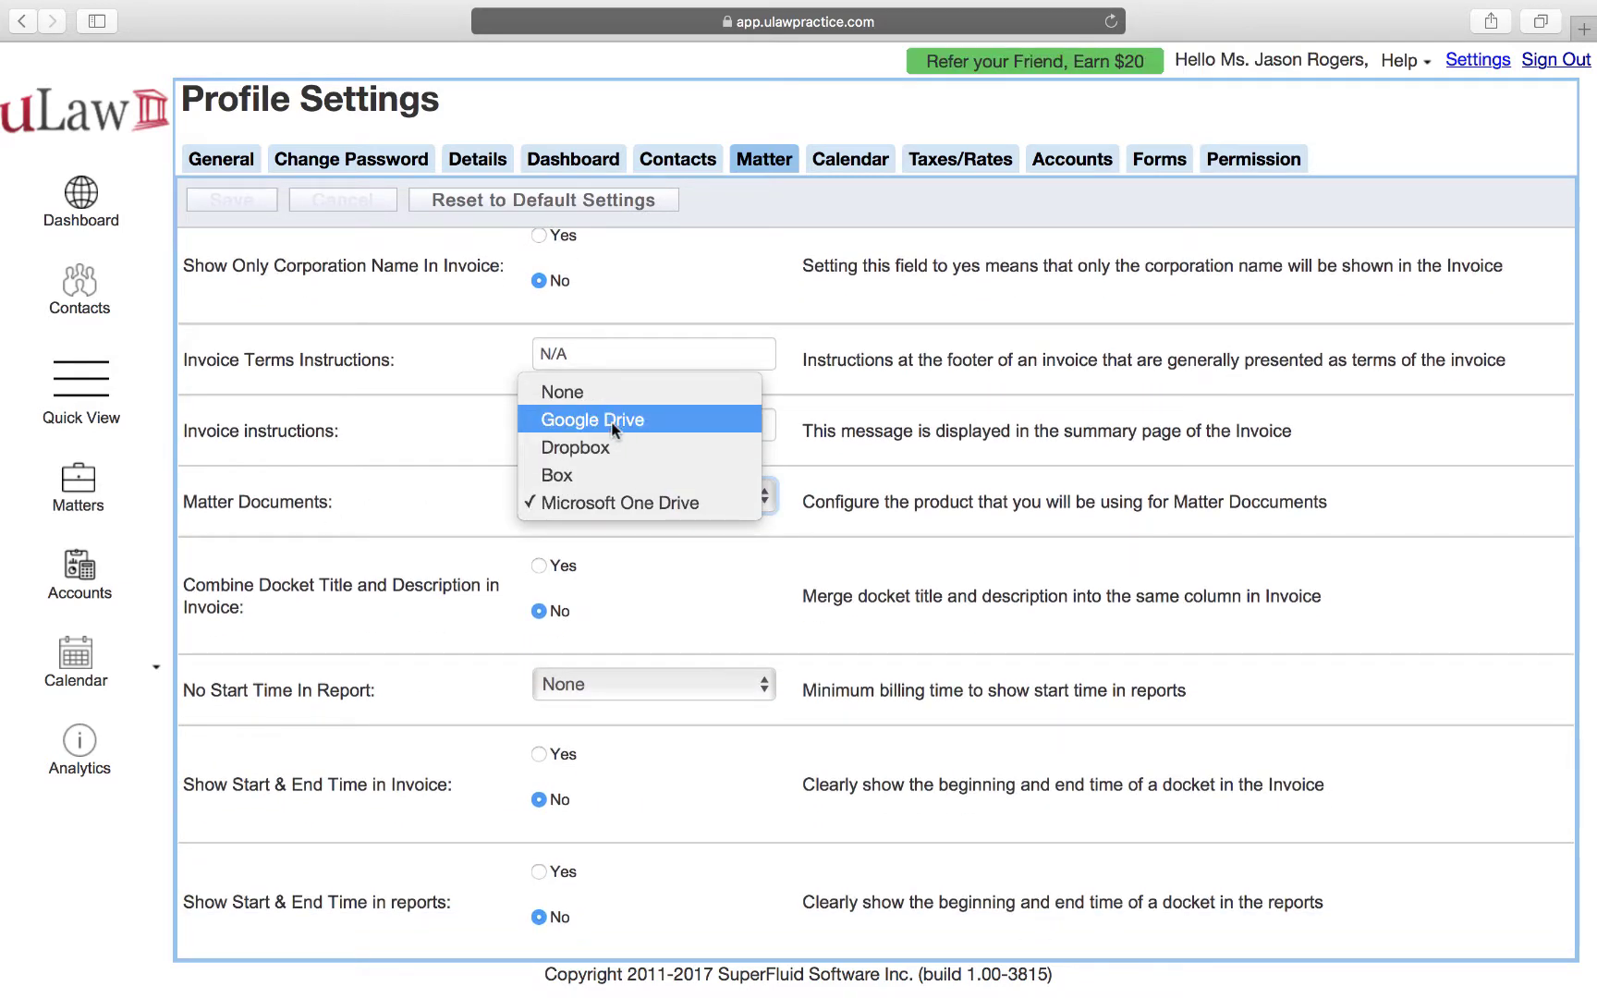
left_click(630, 503)
left_click(633, 514)
left_click(609, 419)
left_click(594, 499)
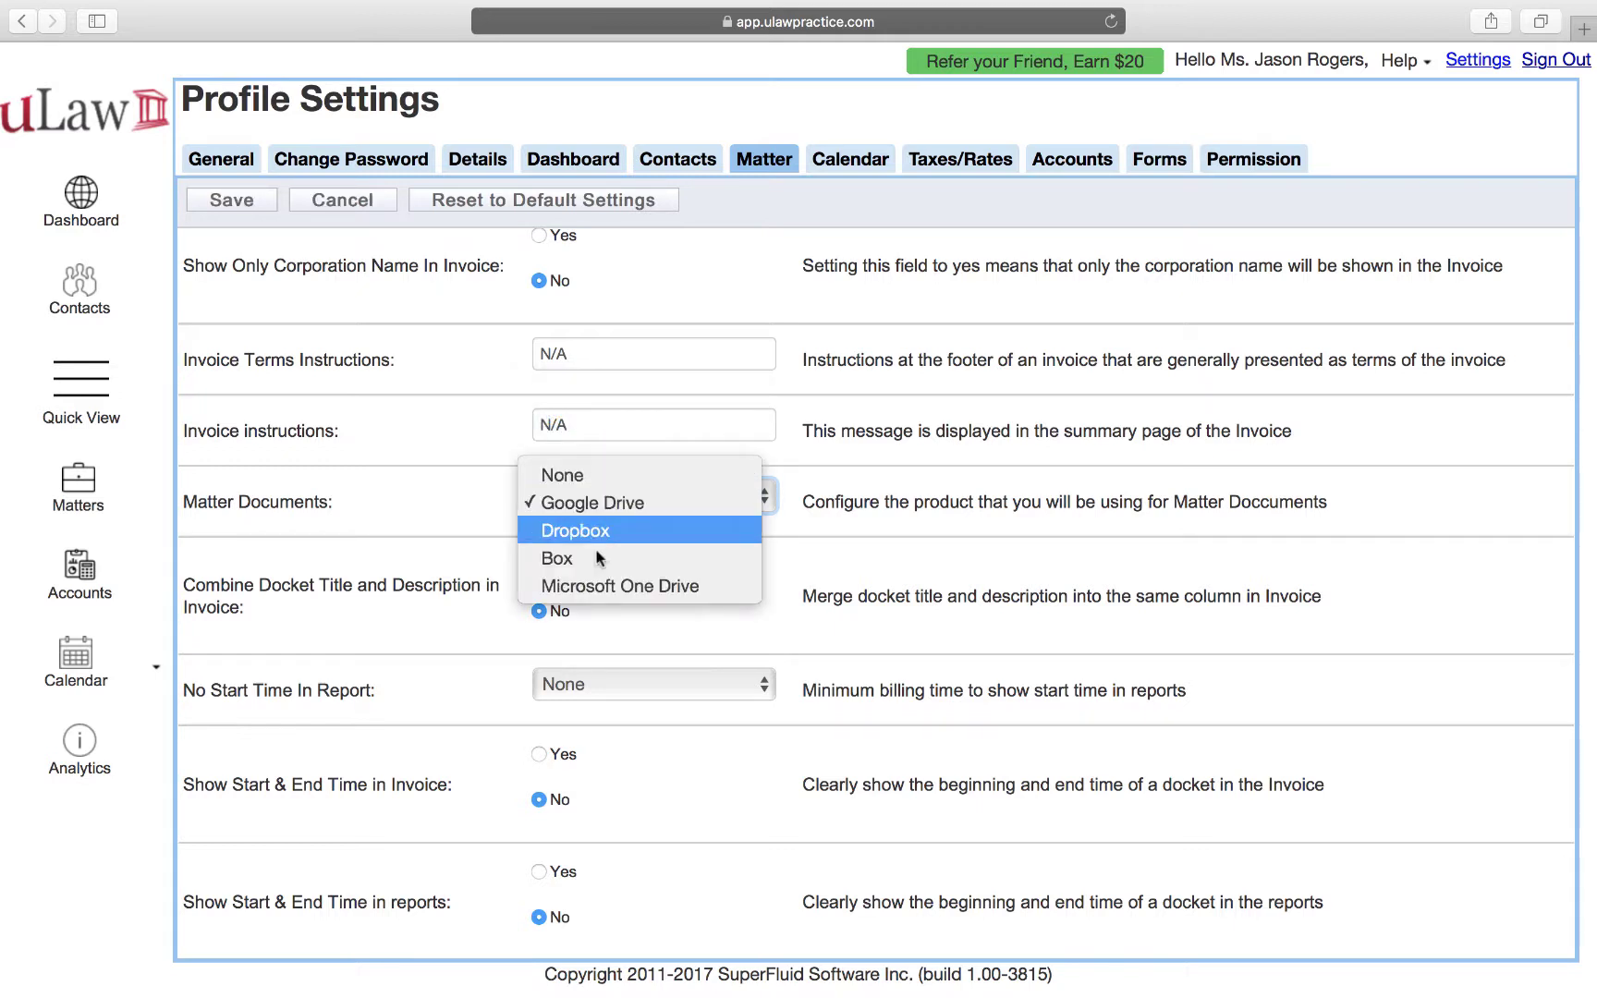
left_click(595, 585)
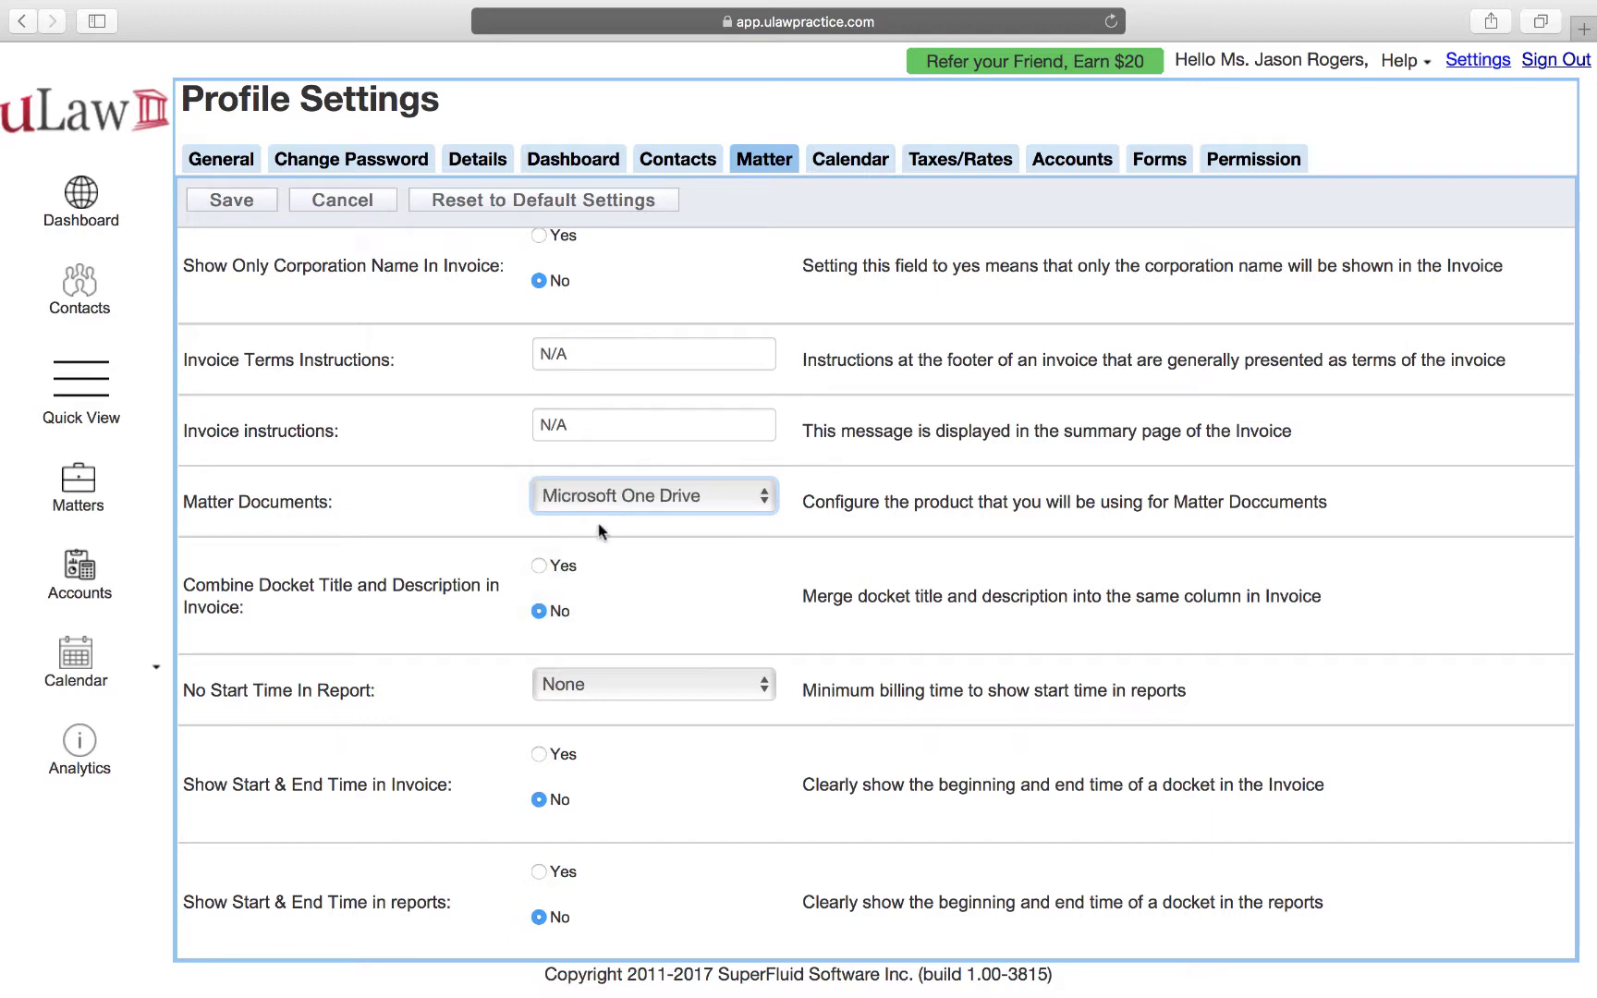
Save the settings and open the initial meeting matter's Documents tab.
left_click(222, 203)
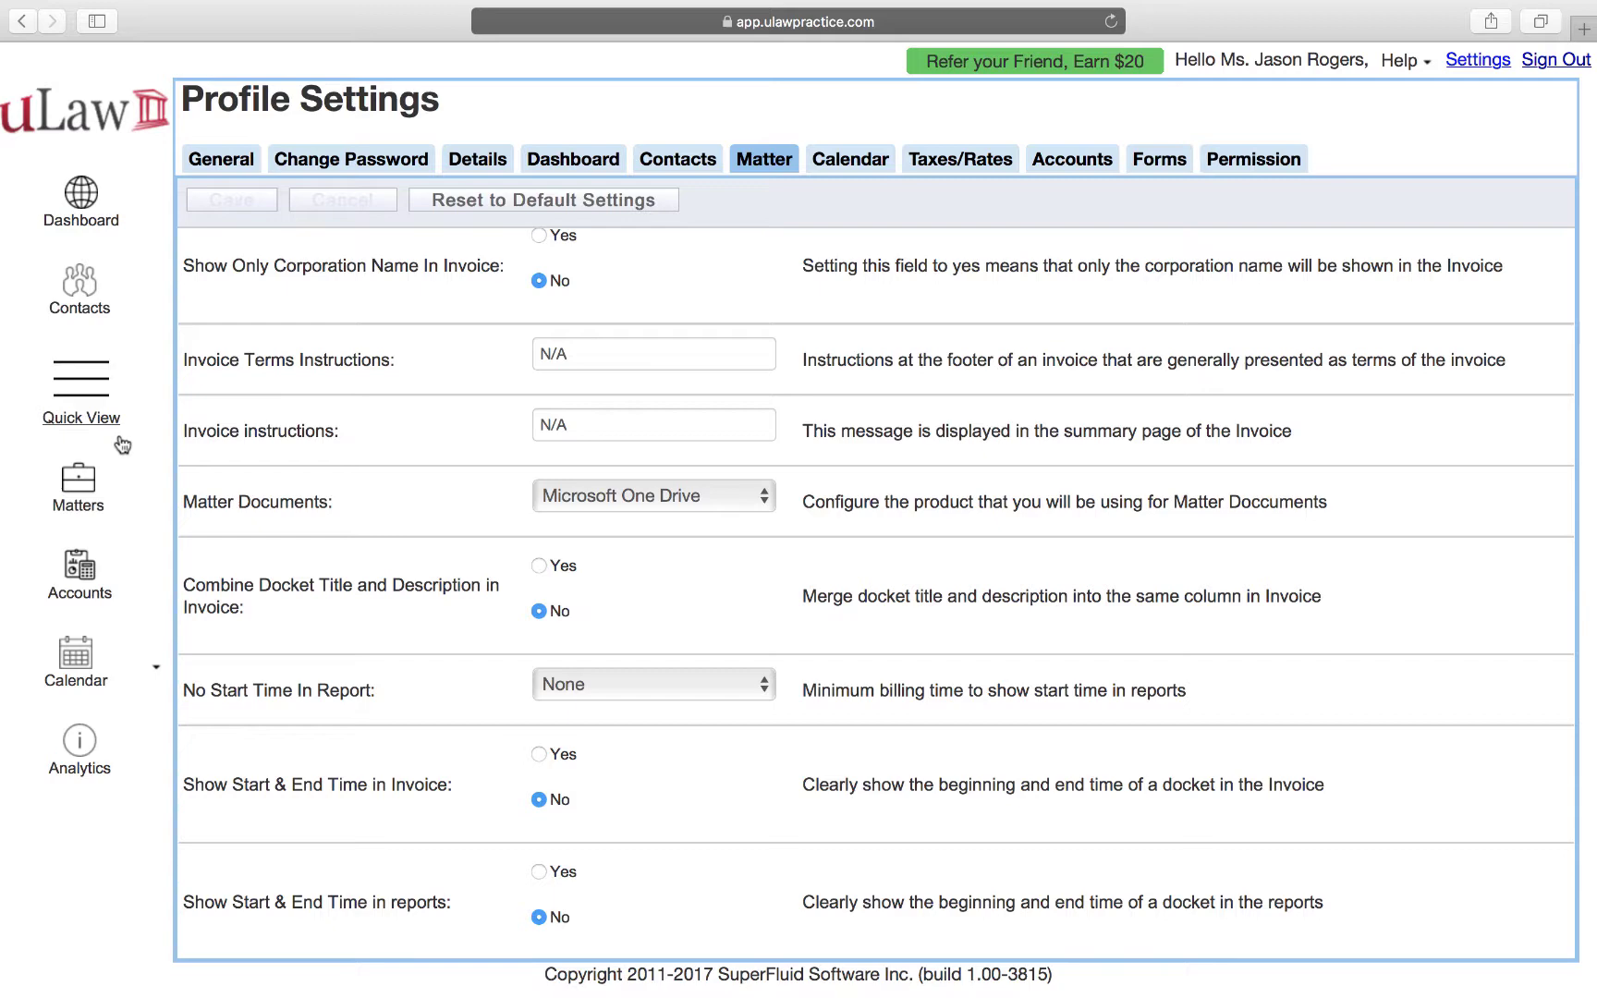
left_click(91, 484)
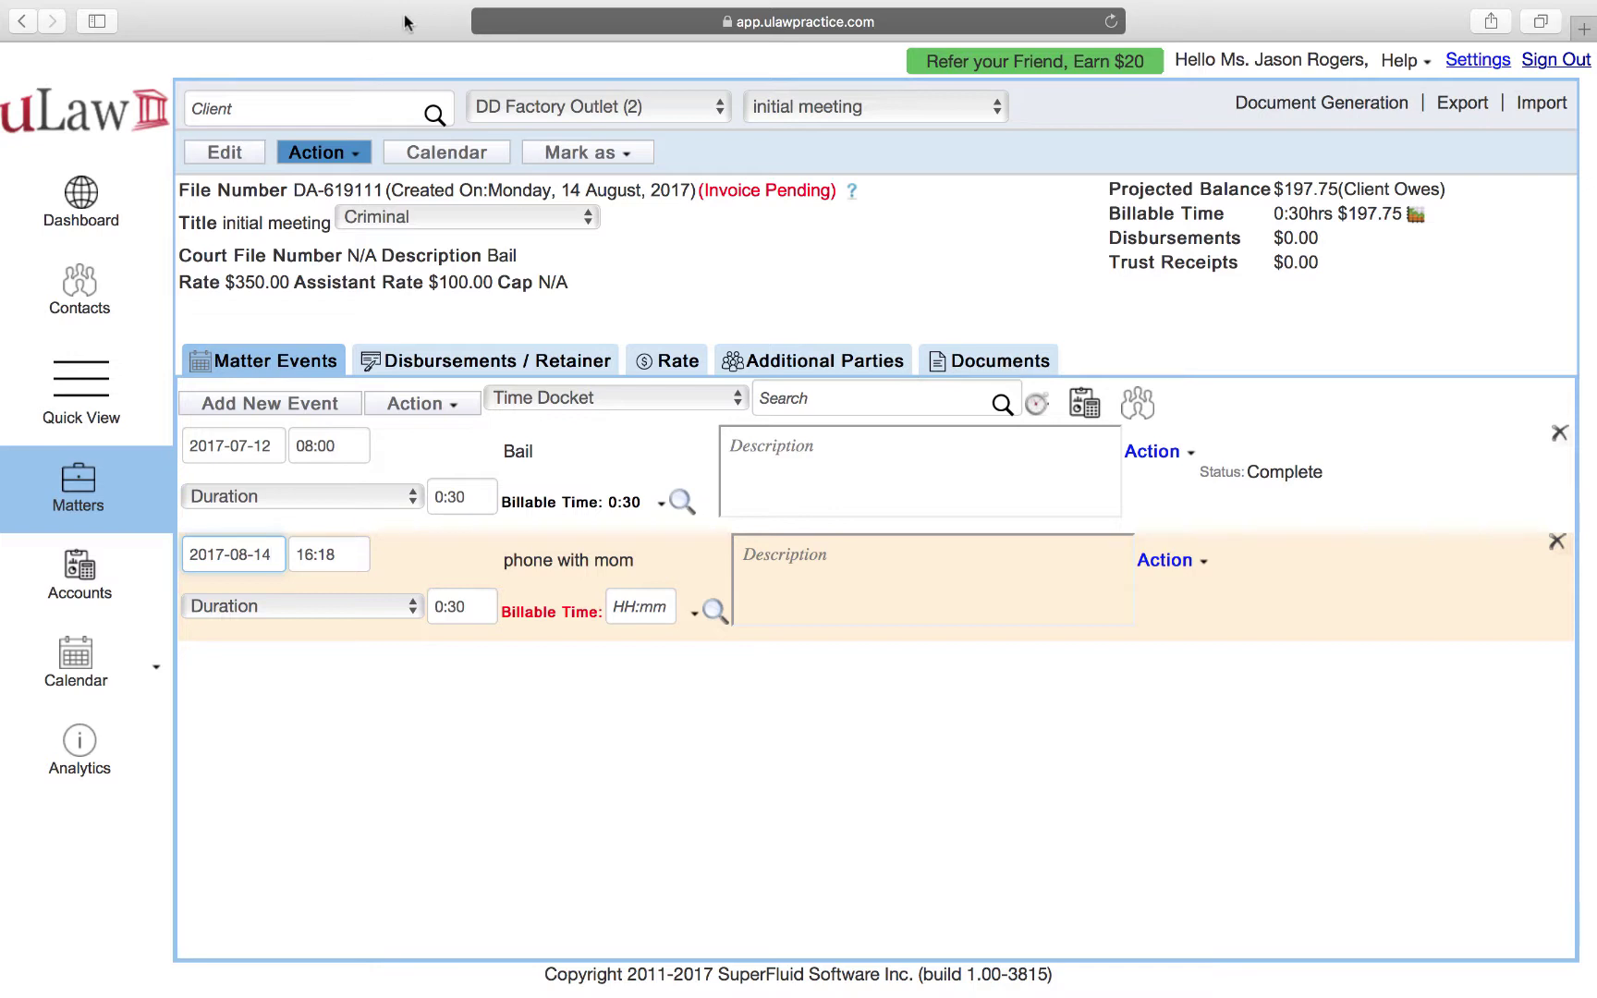
left_click(982, 365)
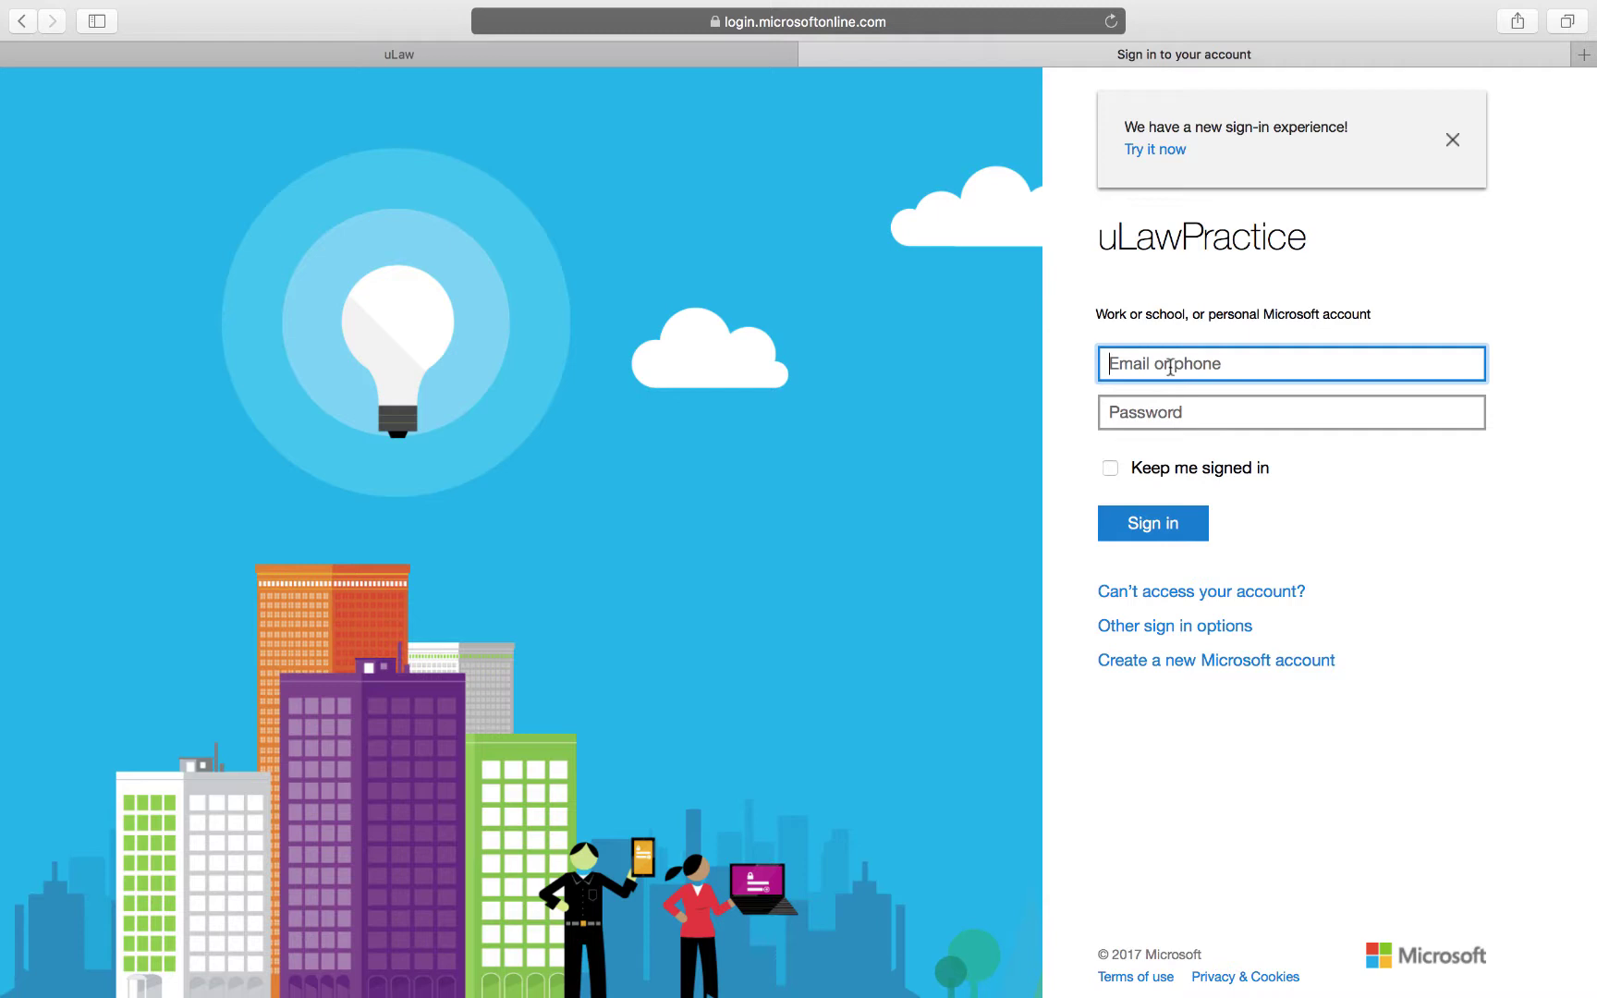
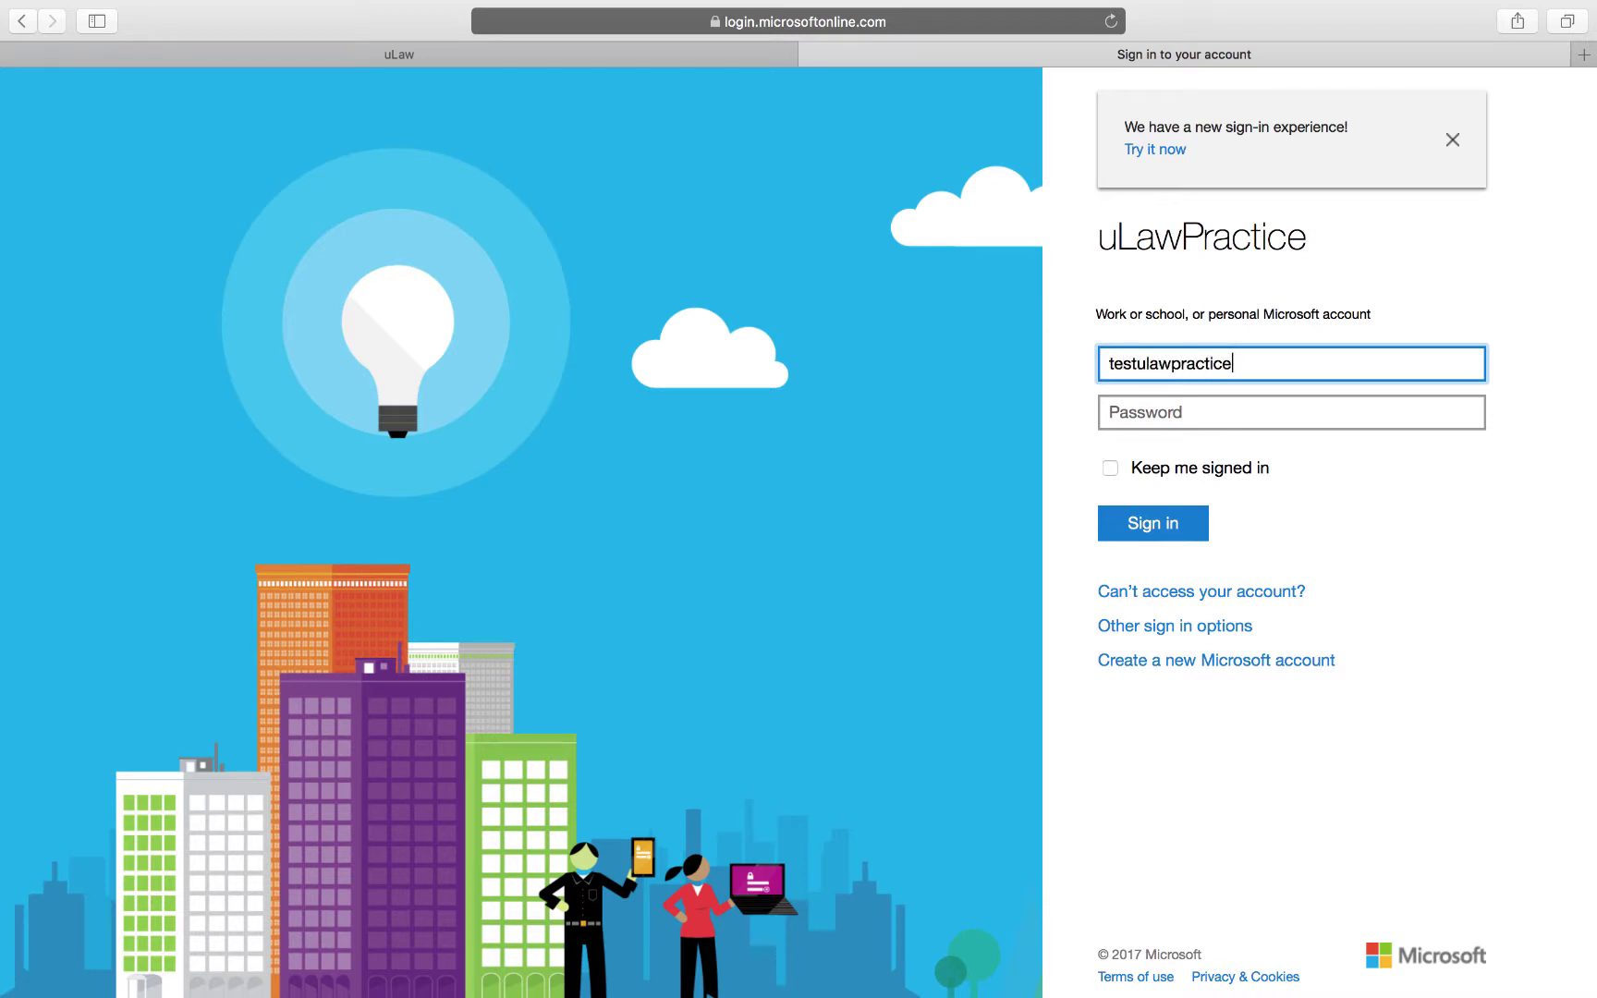
Sign in with the Microsoft account e-mail and password, then grant uLawPractice OneDrive file access.
left_click(1176, 534)
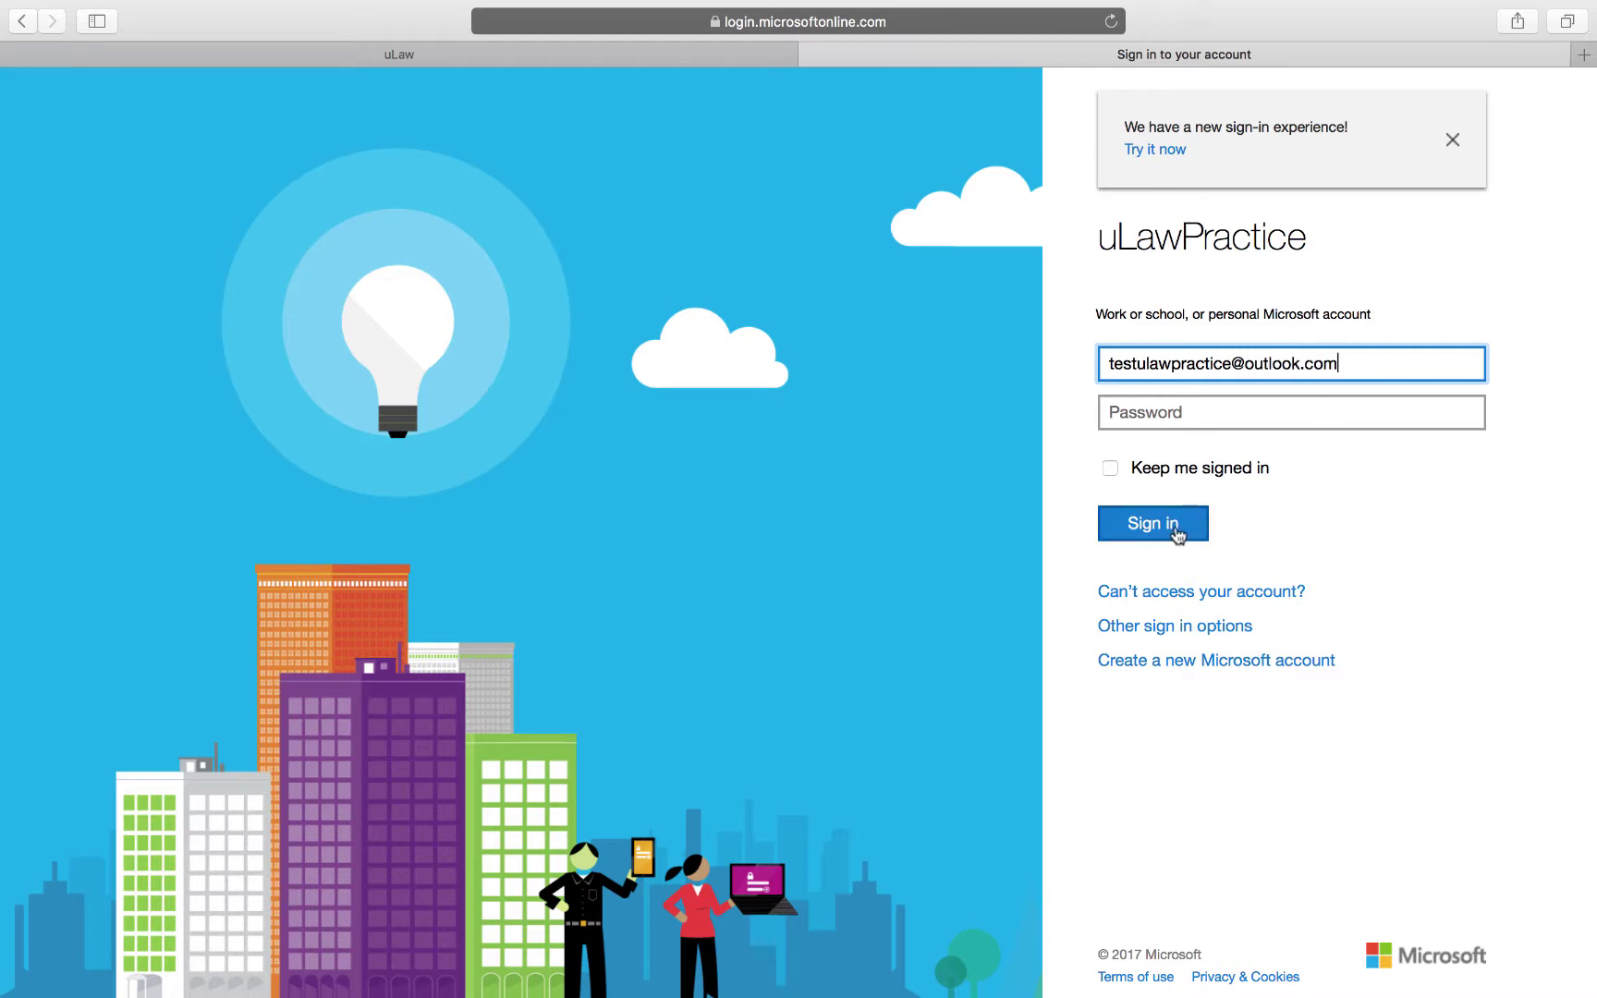
left_click(1161, 416)
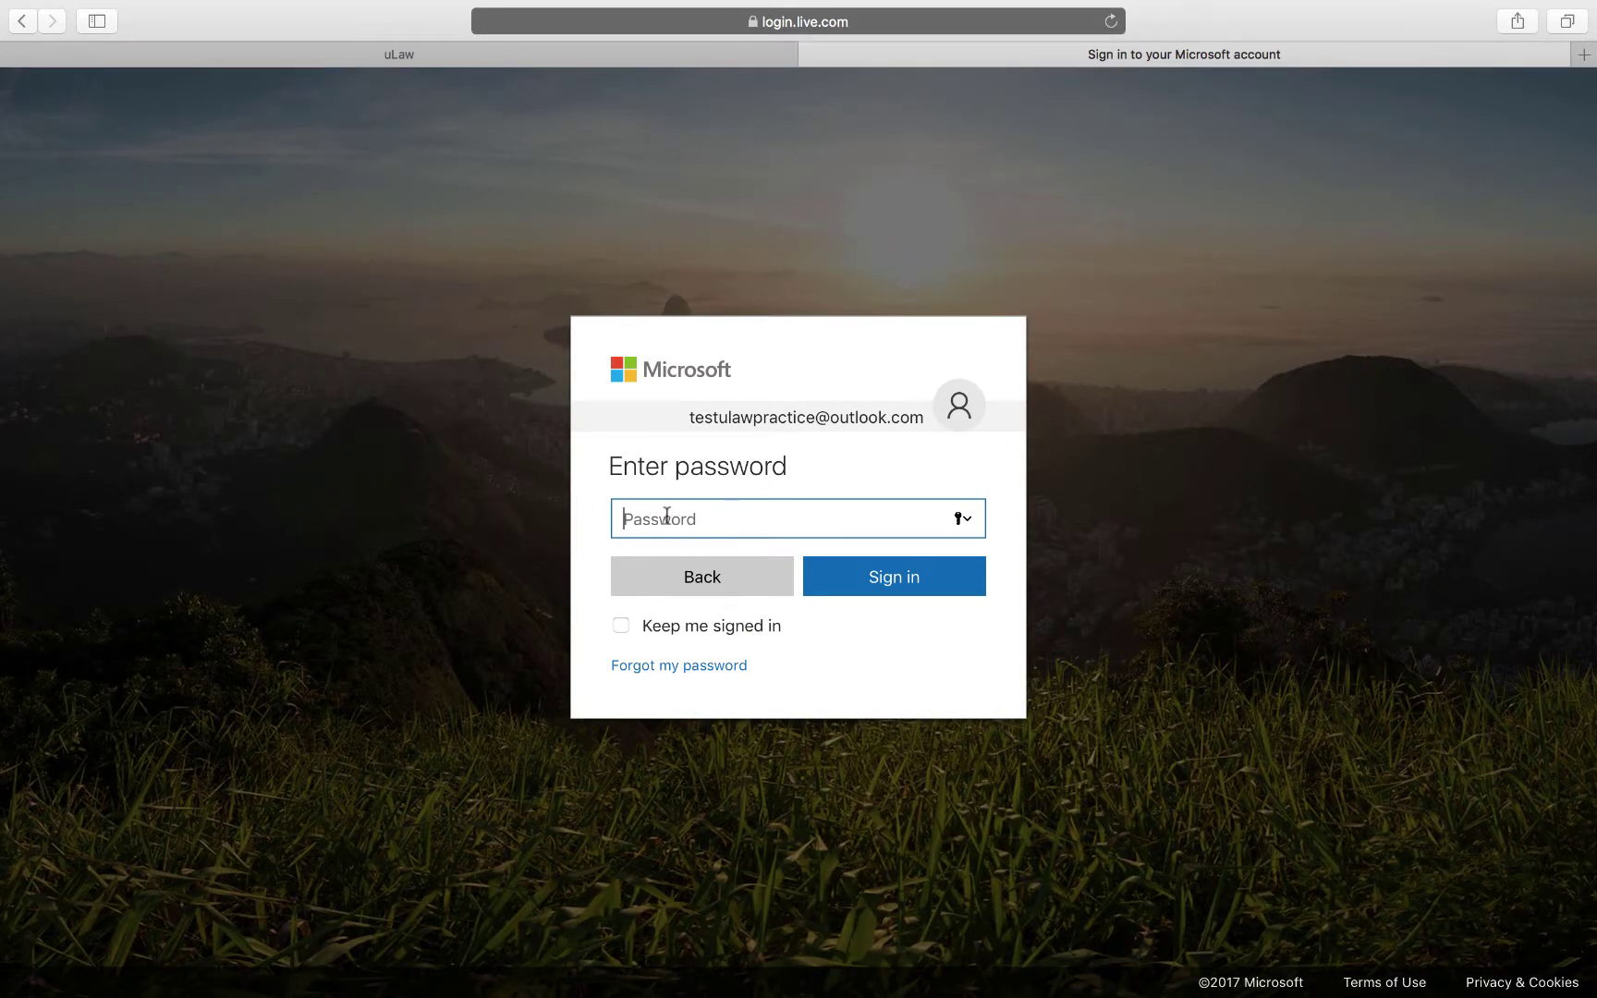
type("••")
left_click(921, 584)
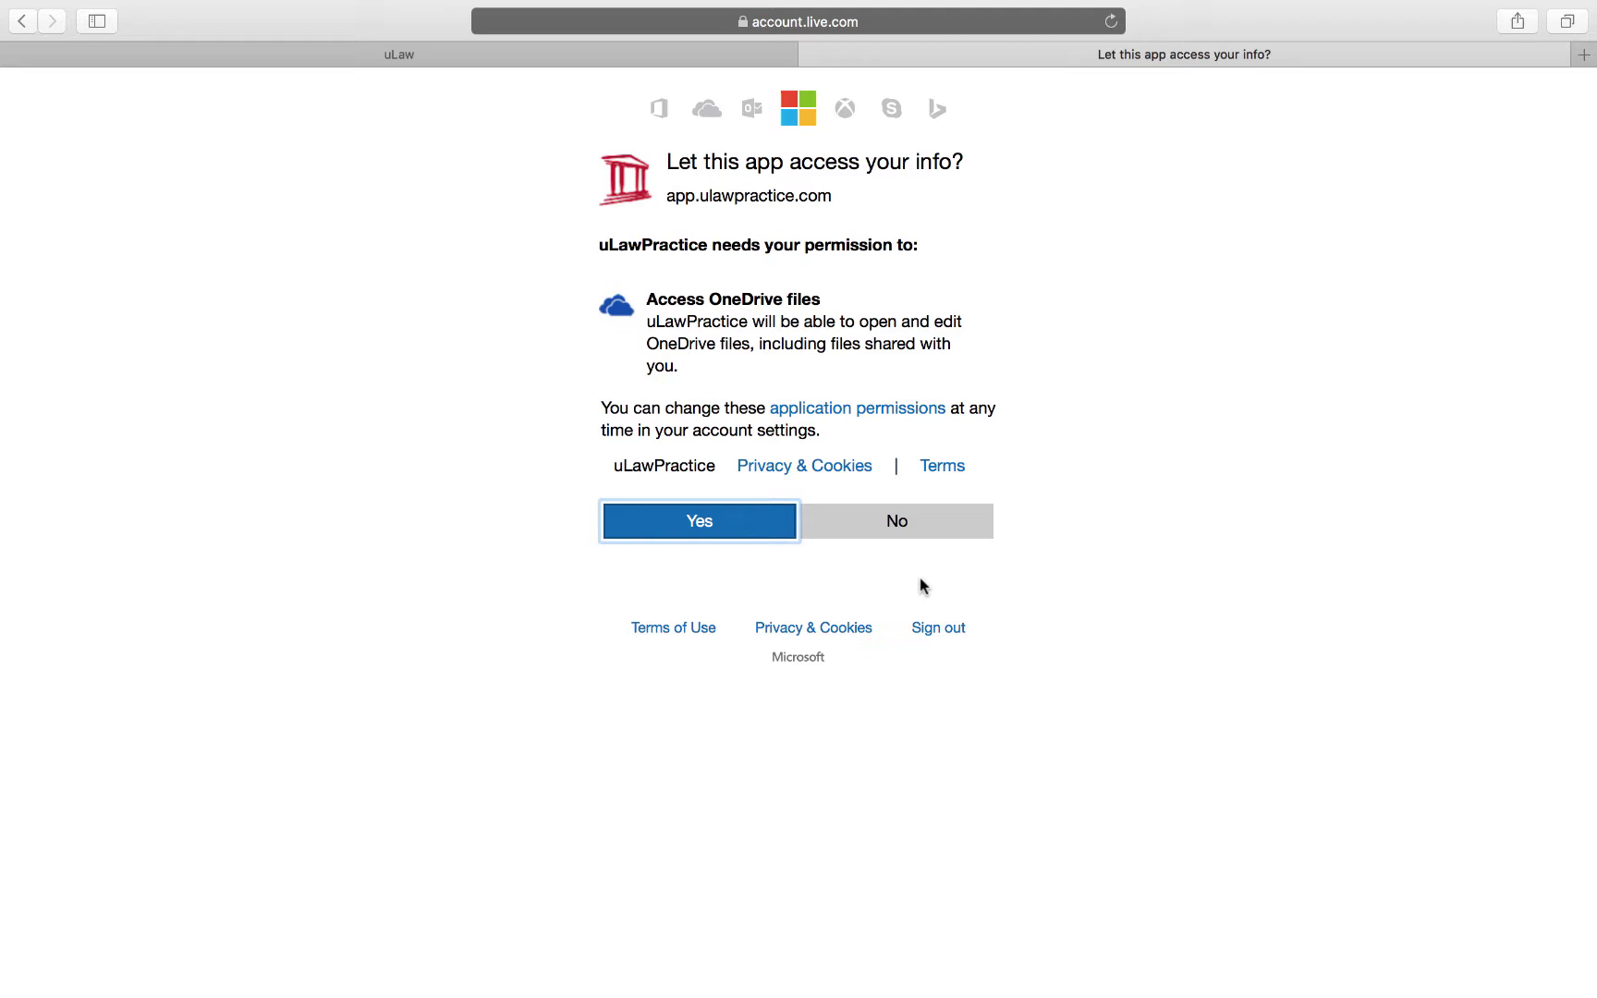
left_click(698, 522)
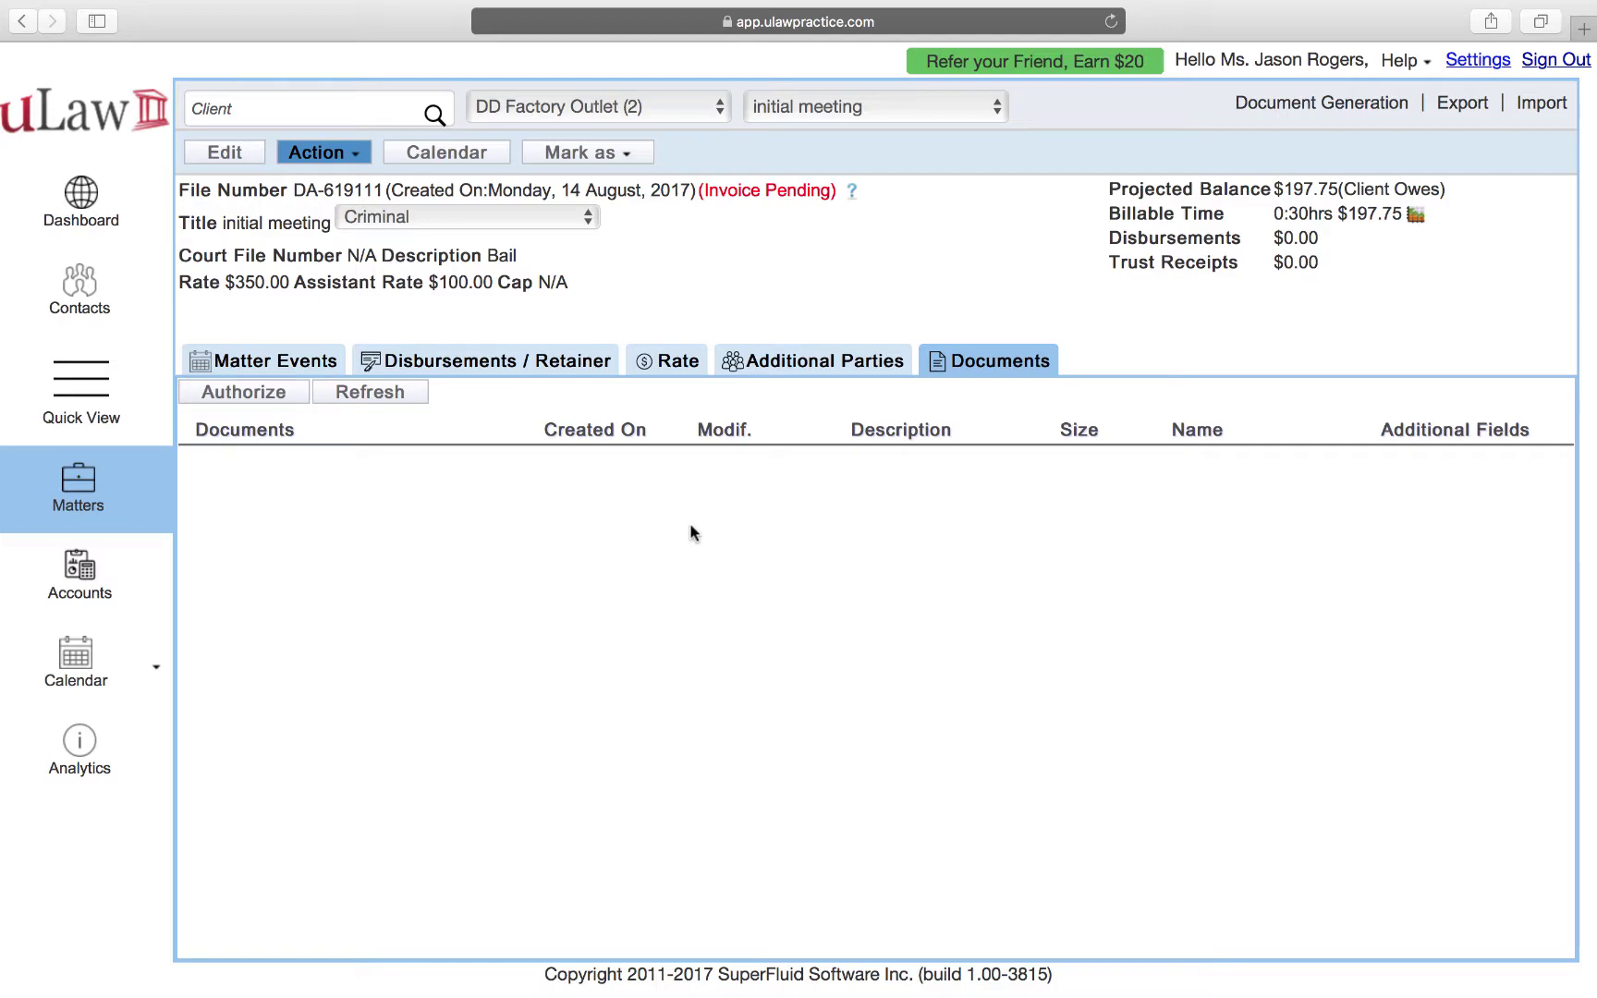
Open onedrive.live.com in a new Safari tab and dismiss the favorites list.
left_click(1583, 29)
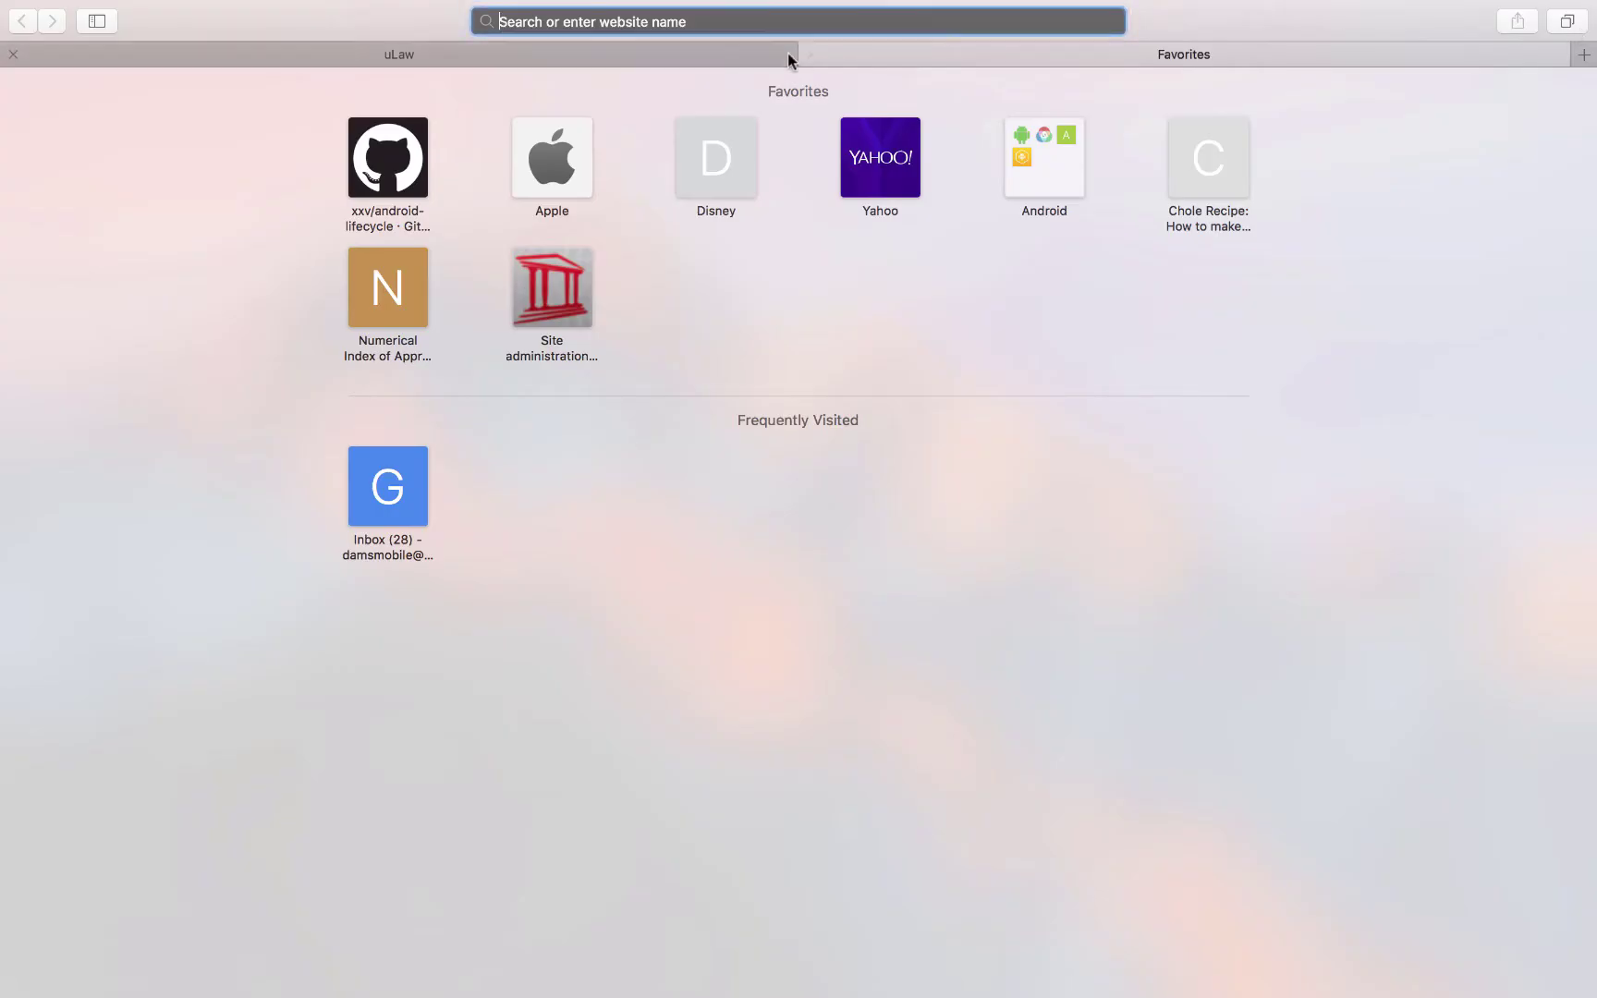
type("onedrive.live.com")
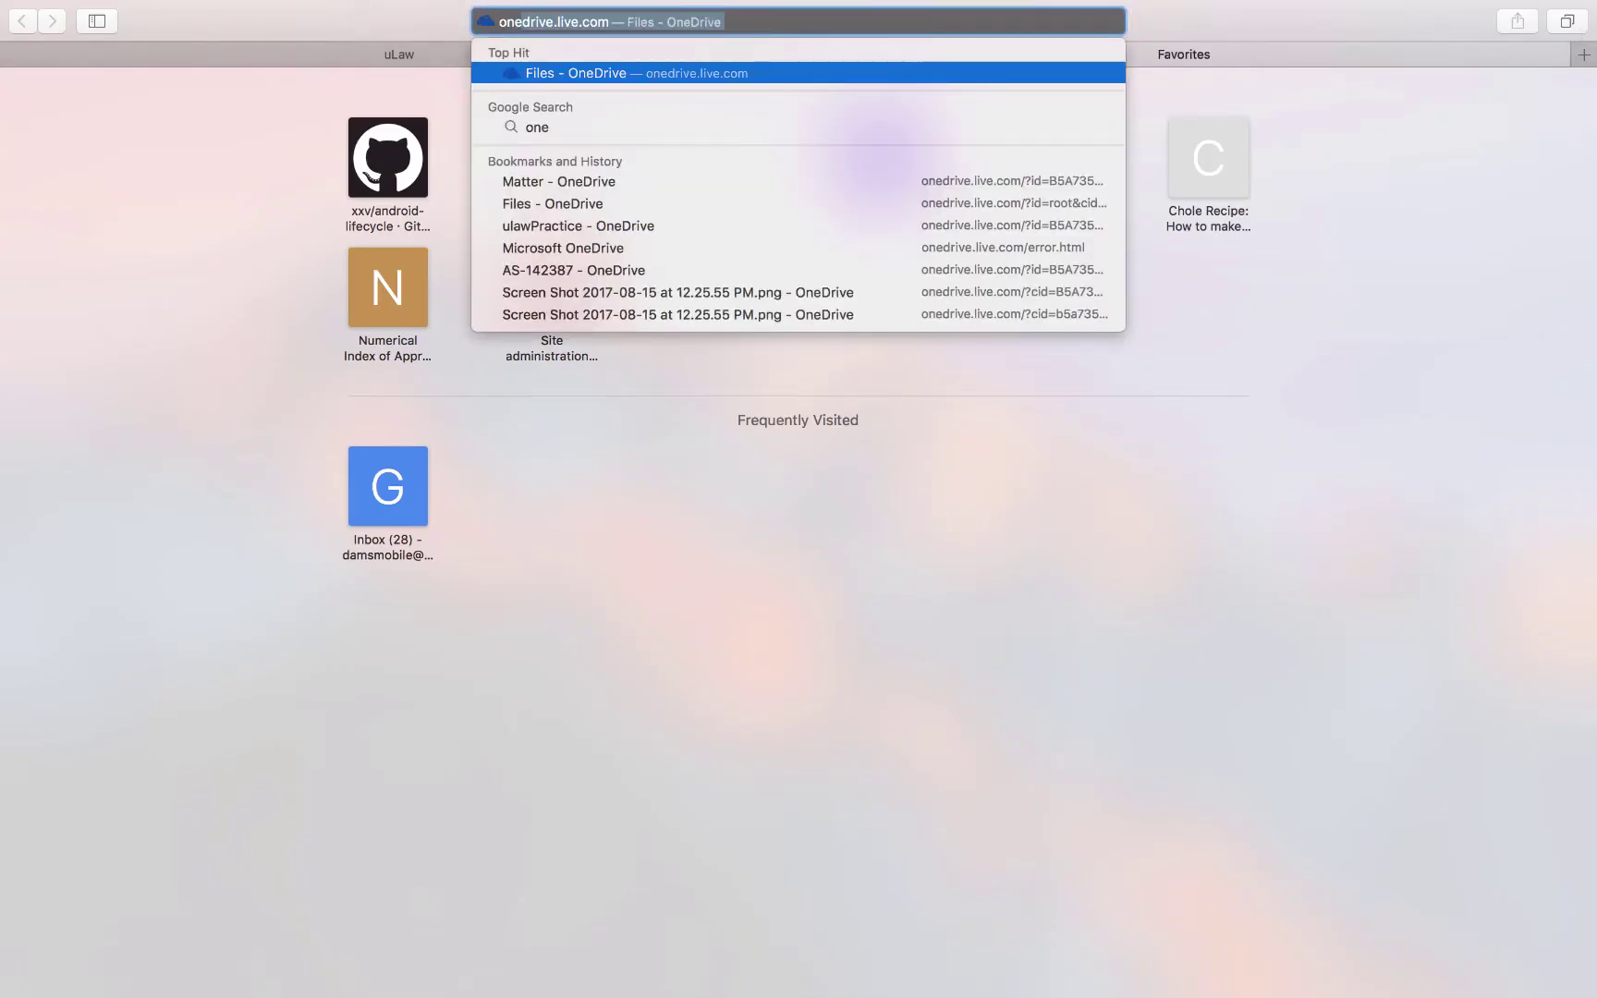
key("Right")
key("Return")
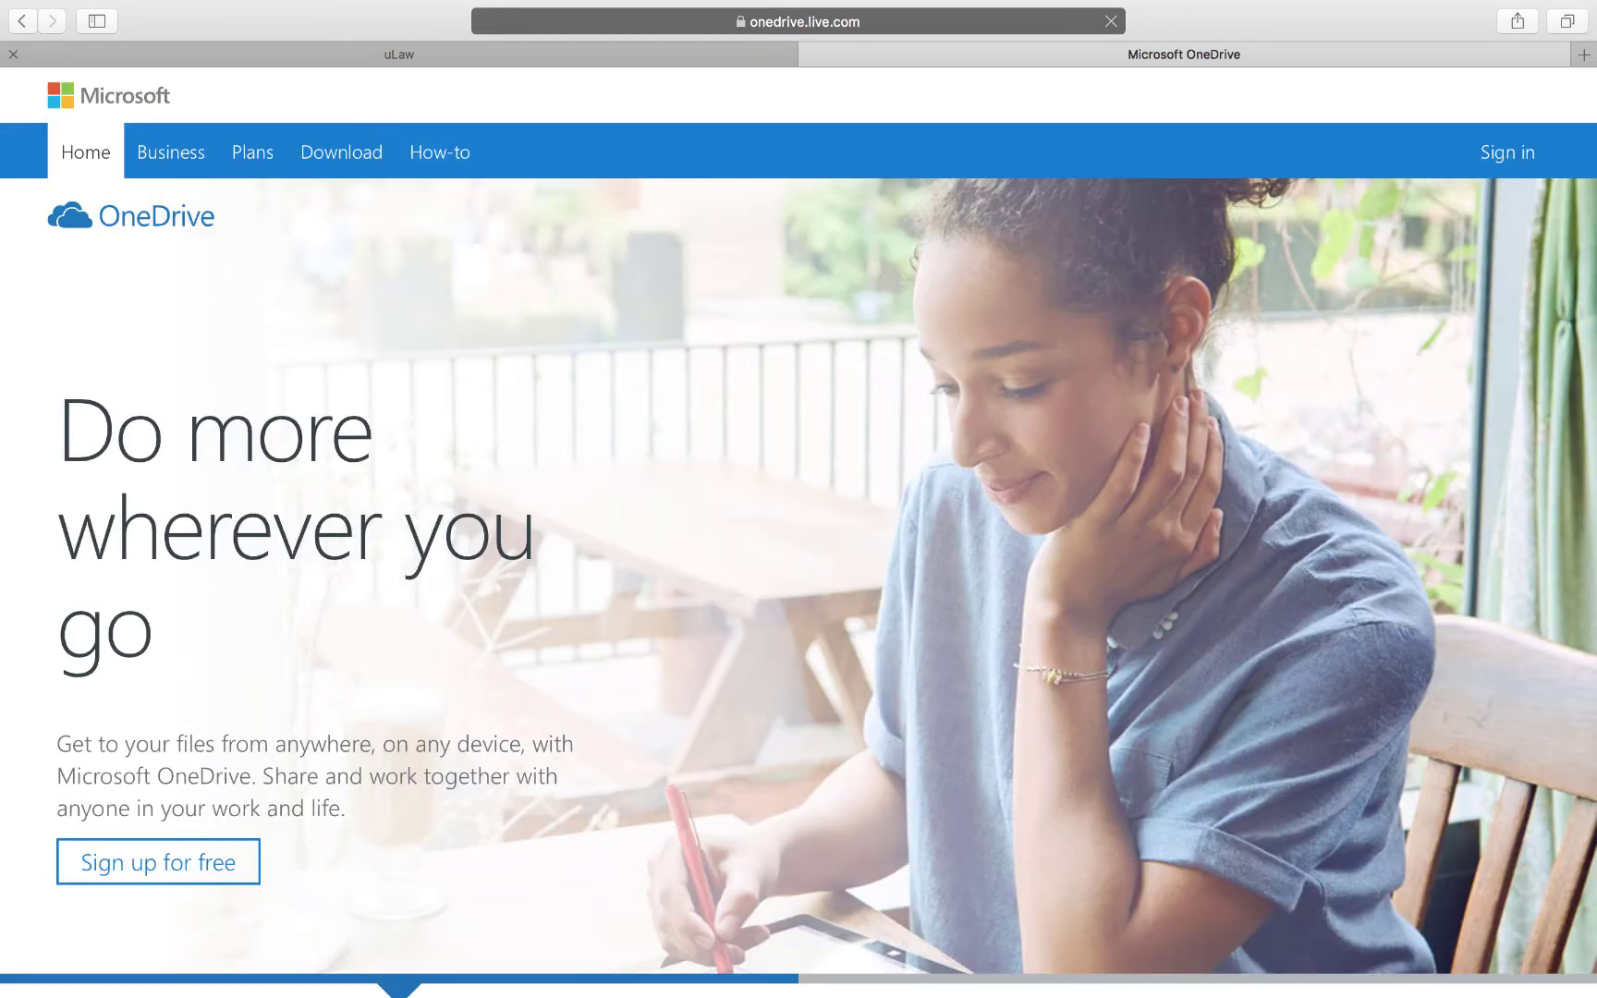
mouse_move(536, 2)
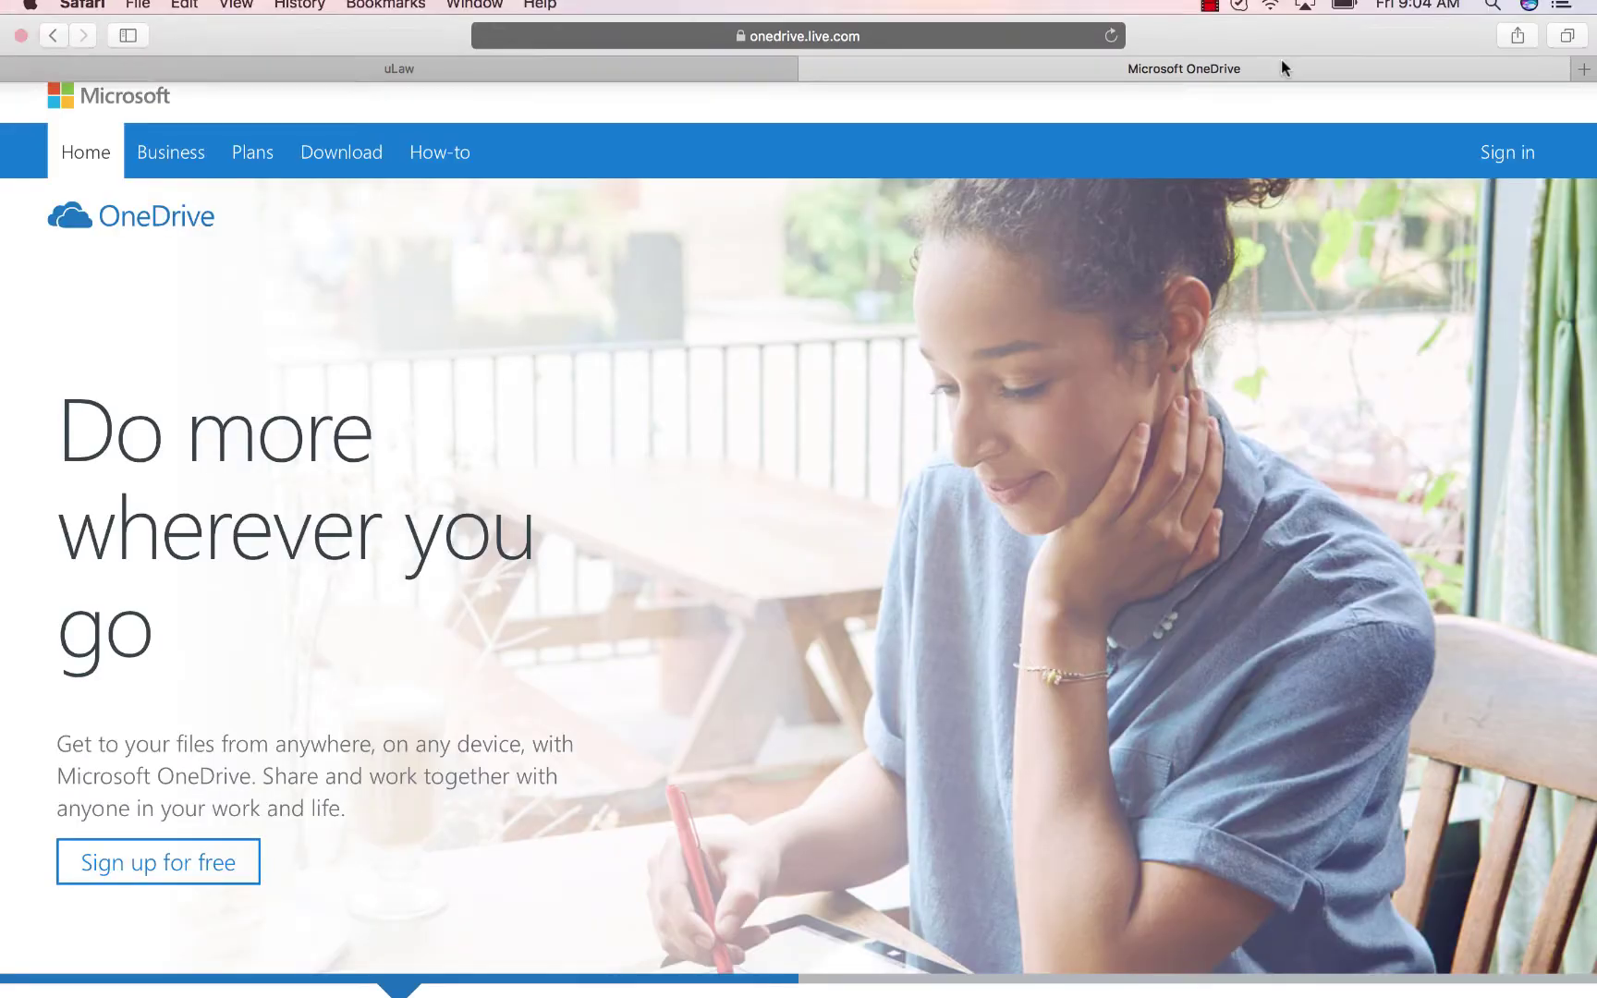
left_click(931, 37)
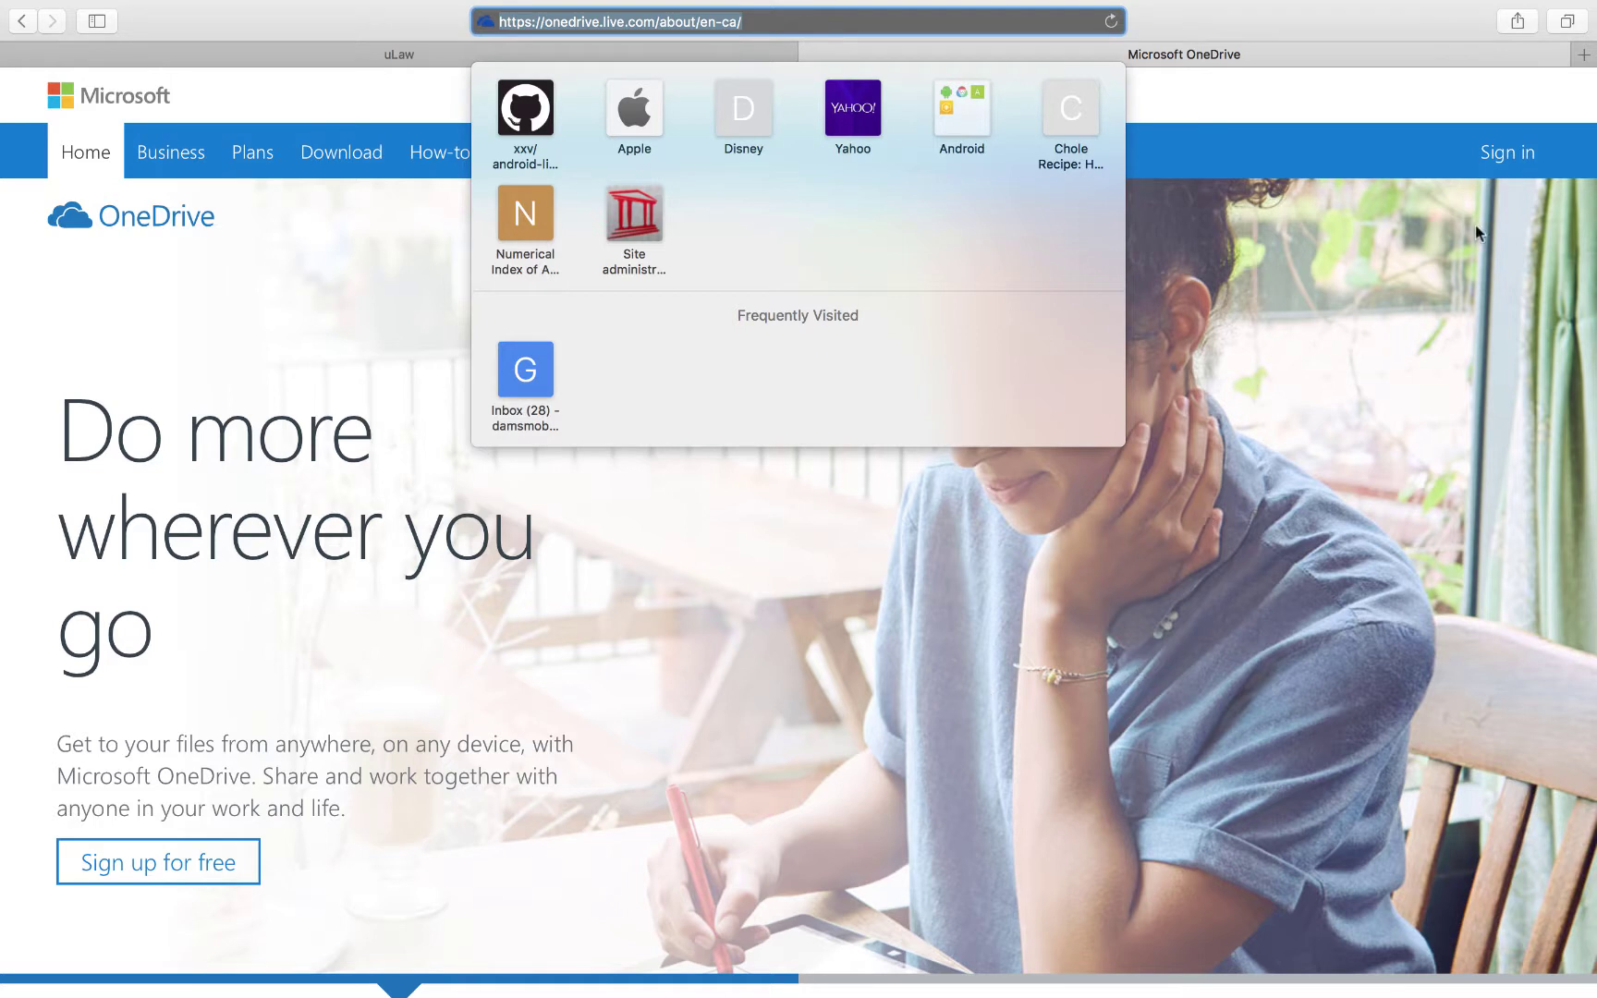
left_click(1523, 153)
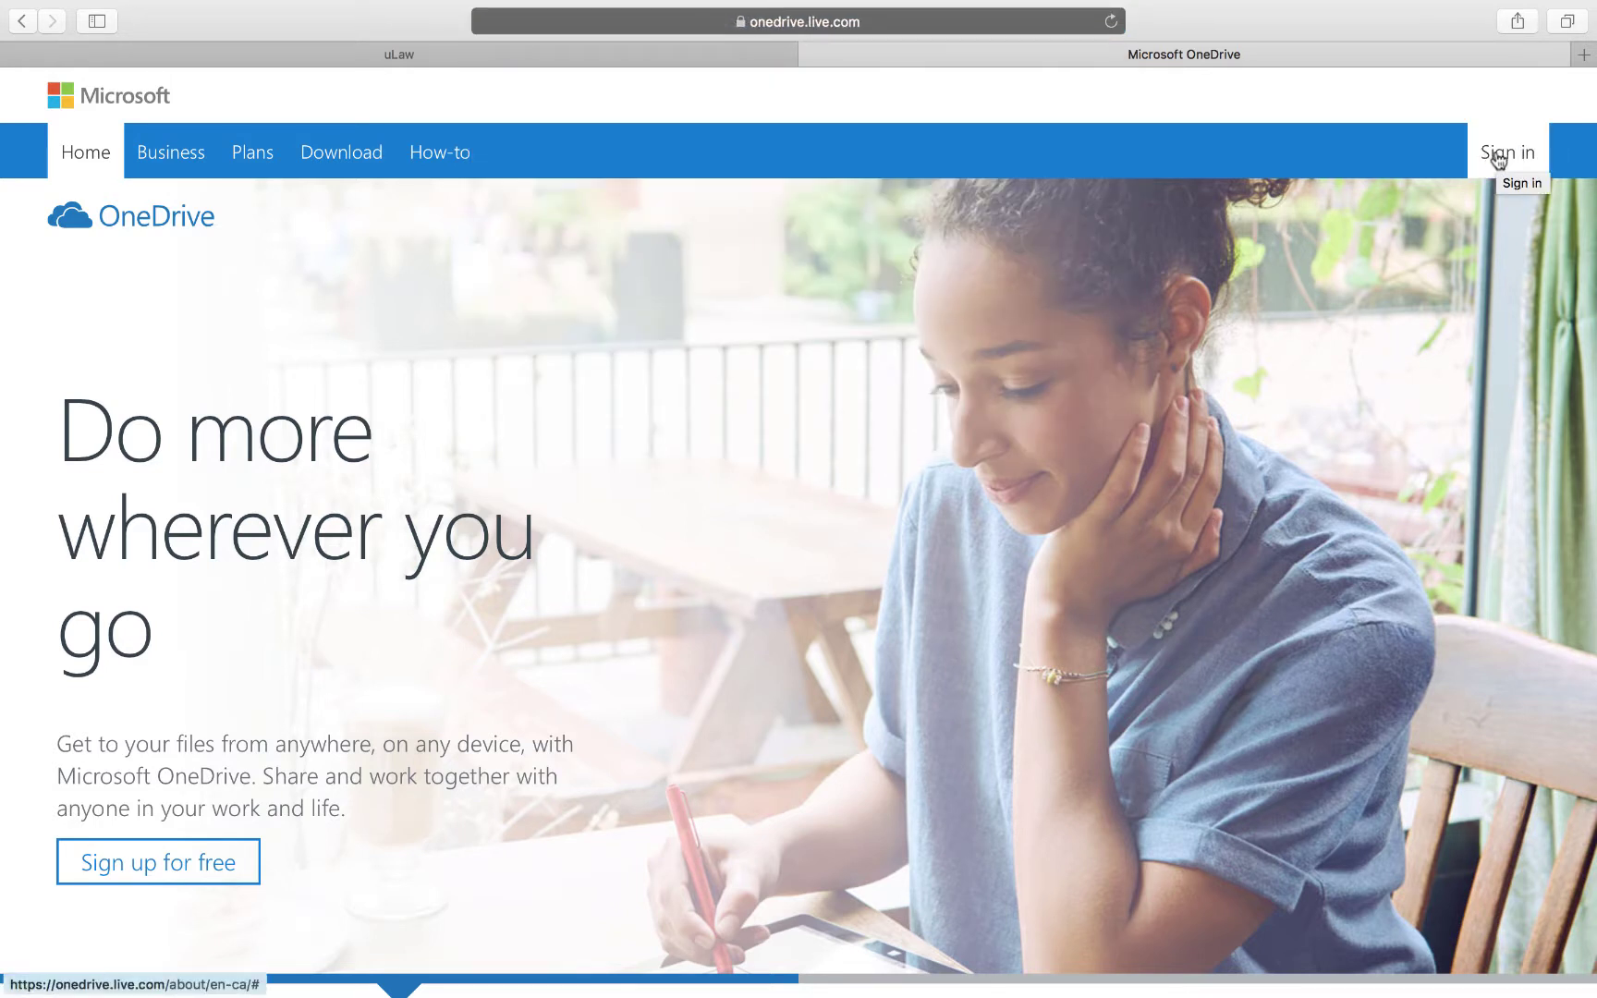
Sign in to OneDrive with the test account's e-mail and password.
left_click(1499, 159)
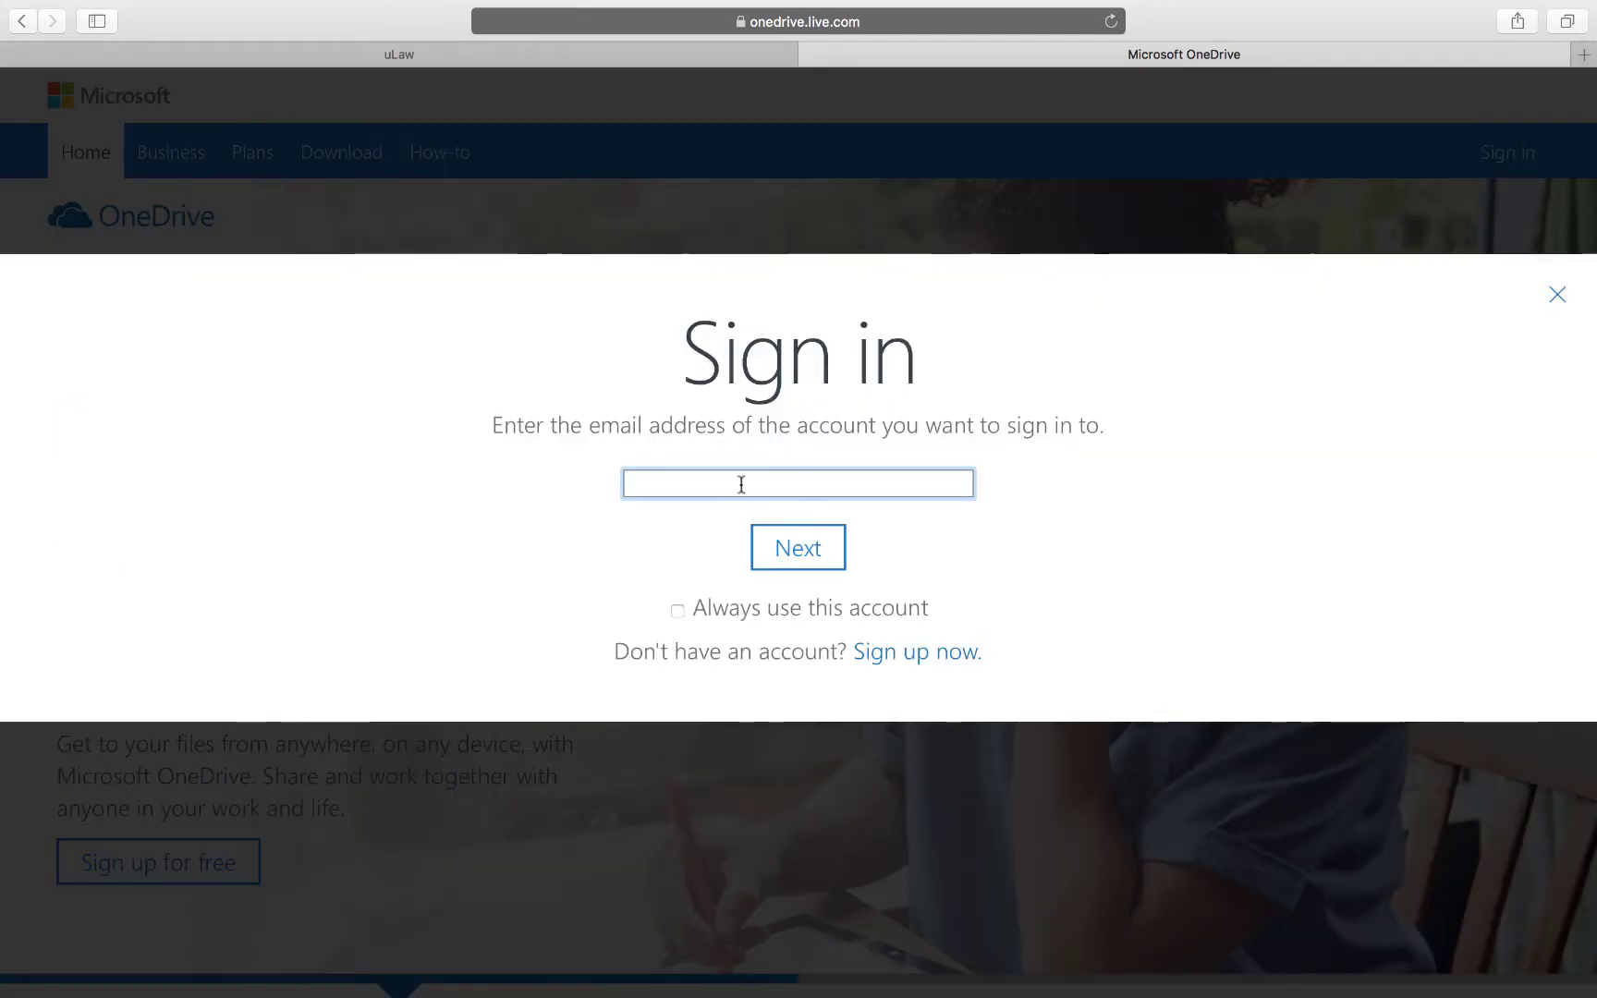
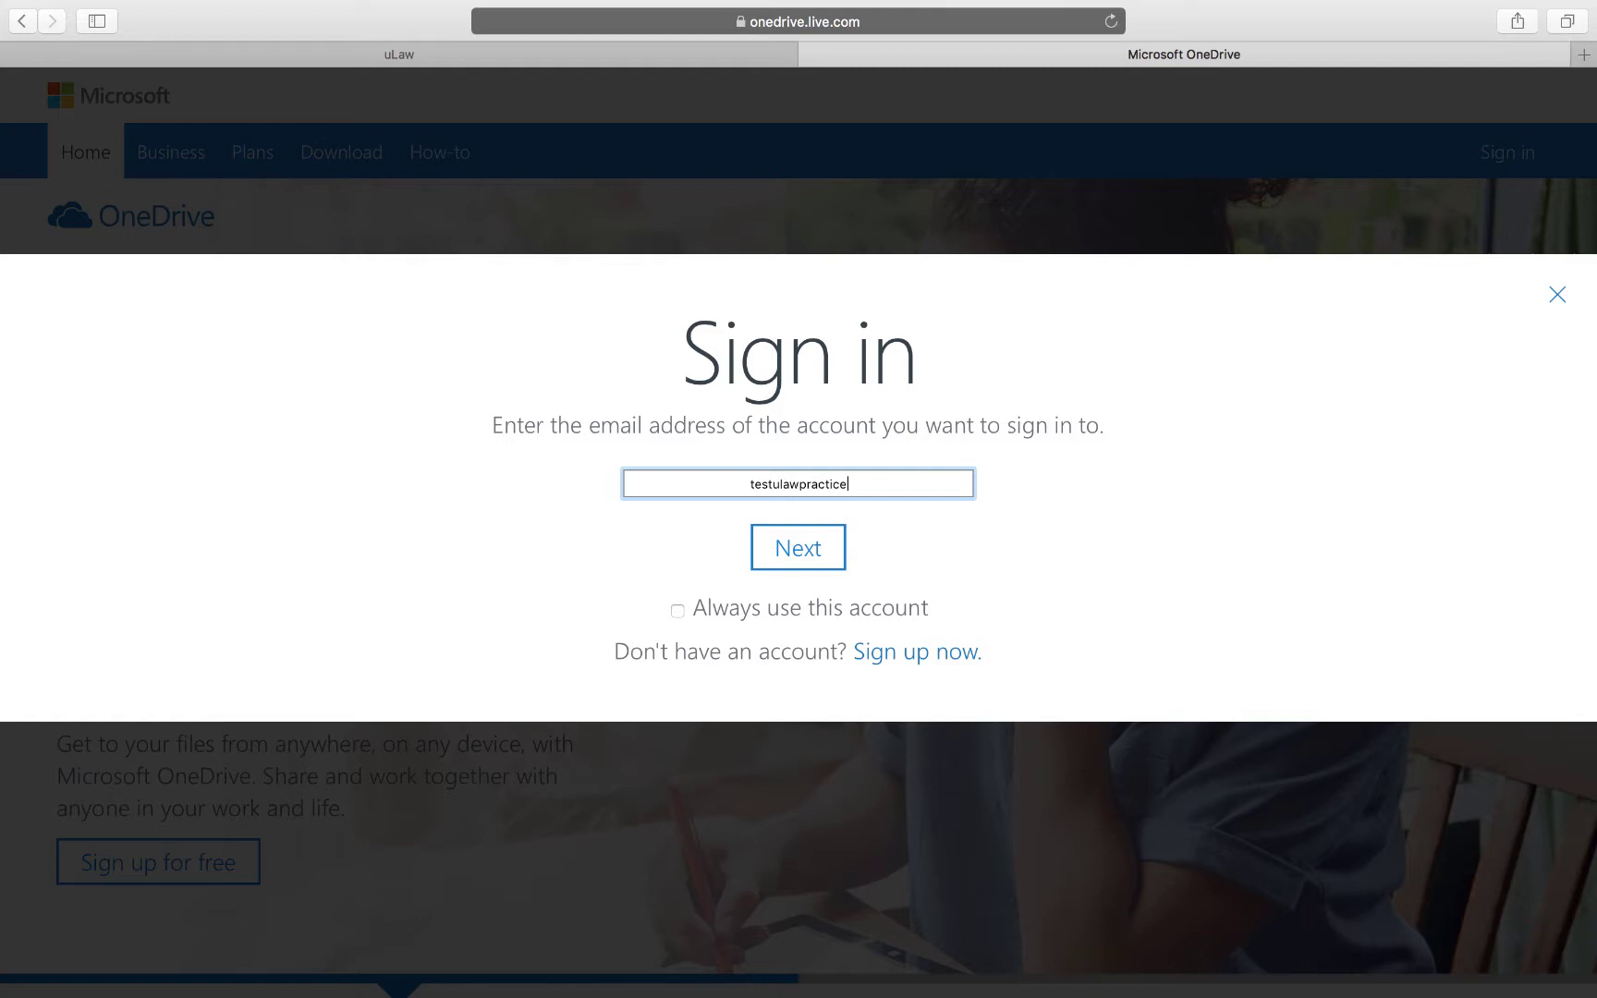
left_click(792, 555)
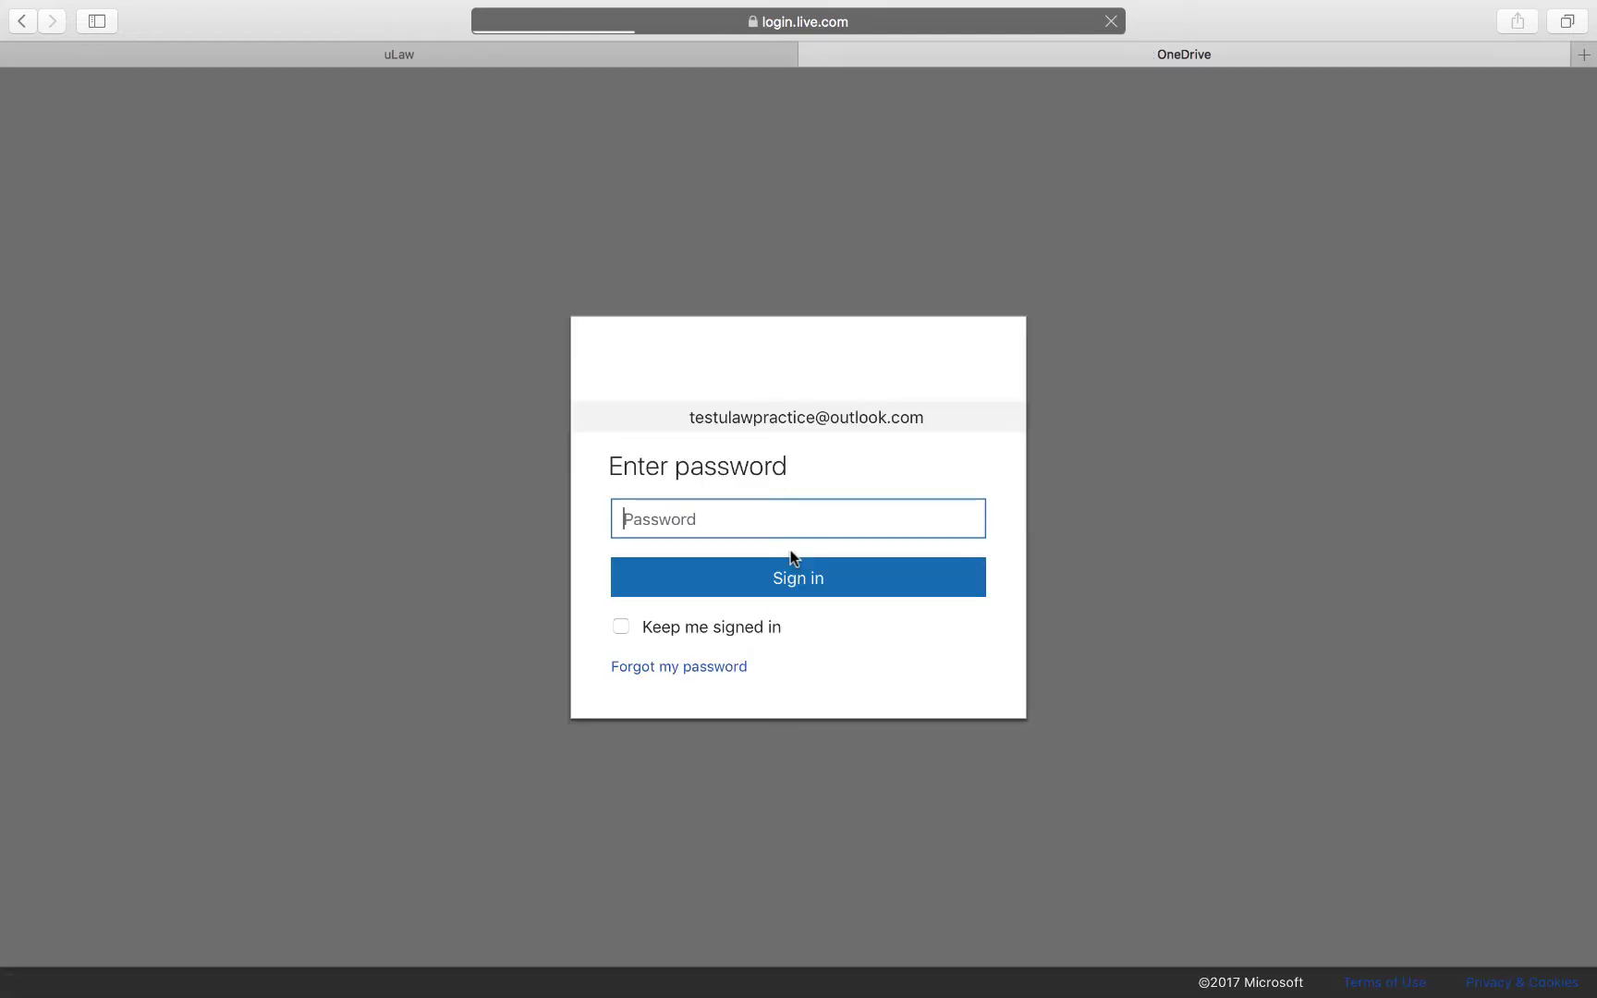
type("••")
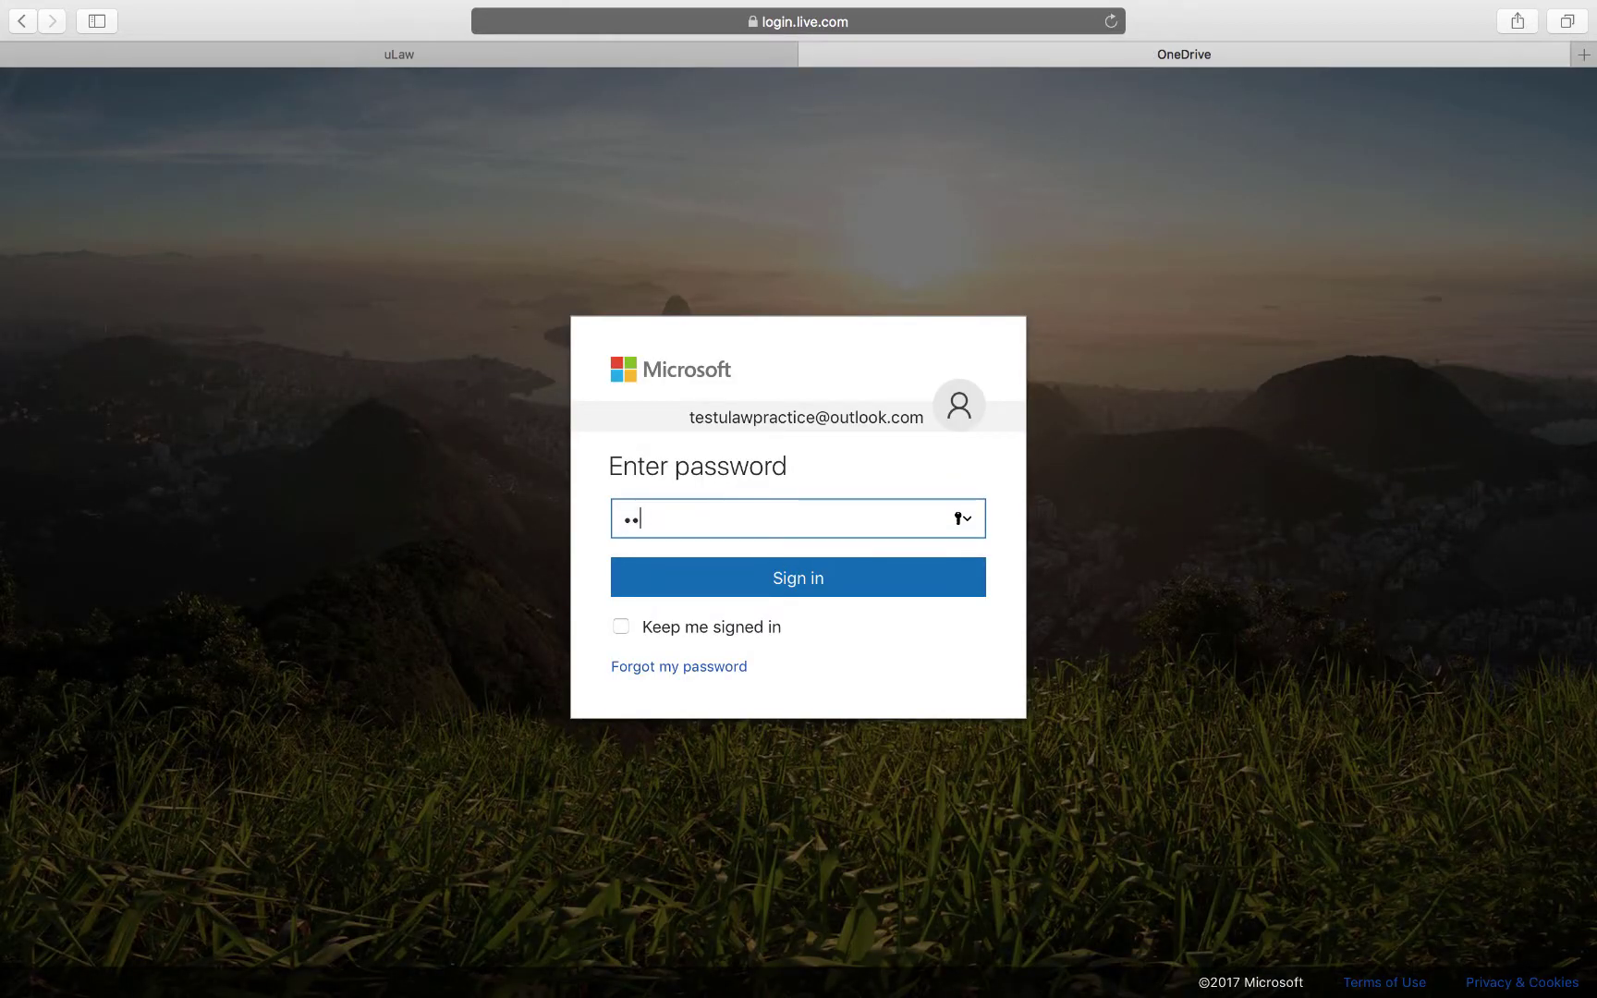
left_click(764, 577)
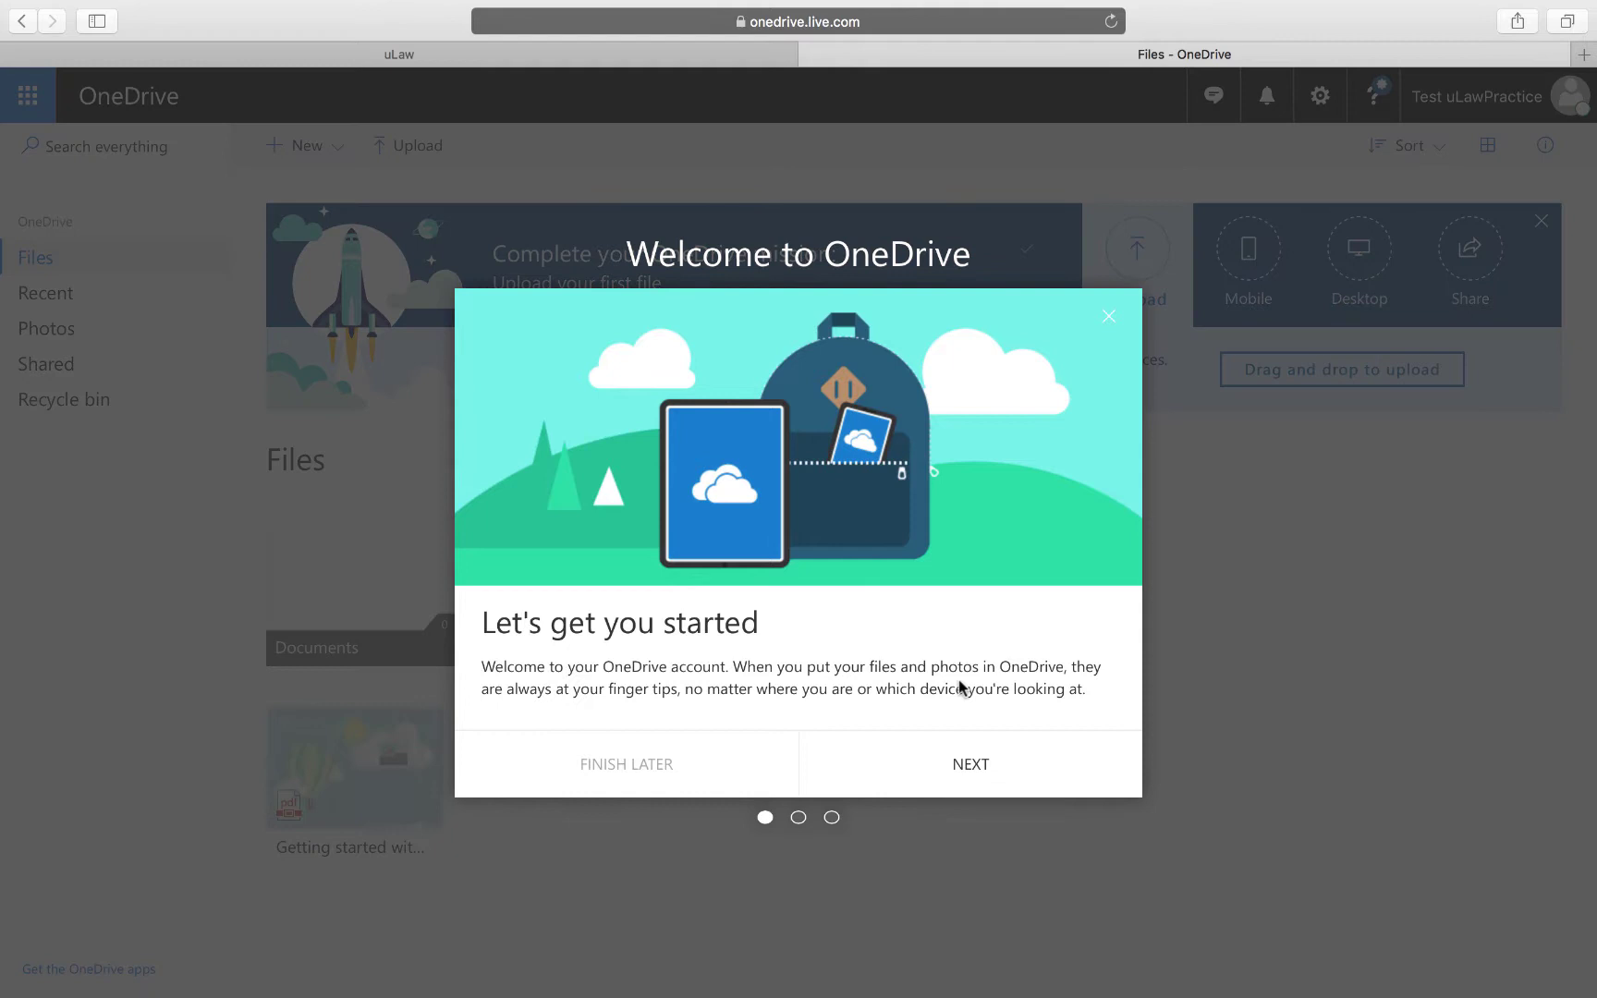
Skip the welcome tour, close the premium offer, and open the Recent view.
left_click(959, 763)
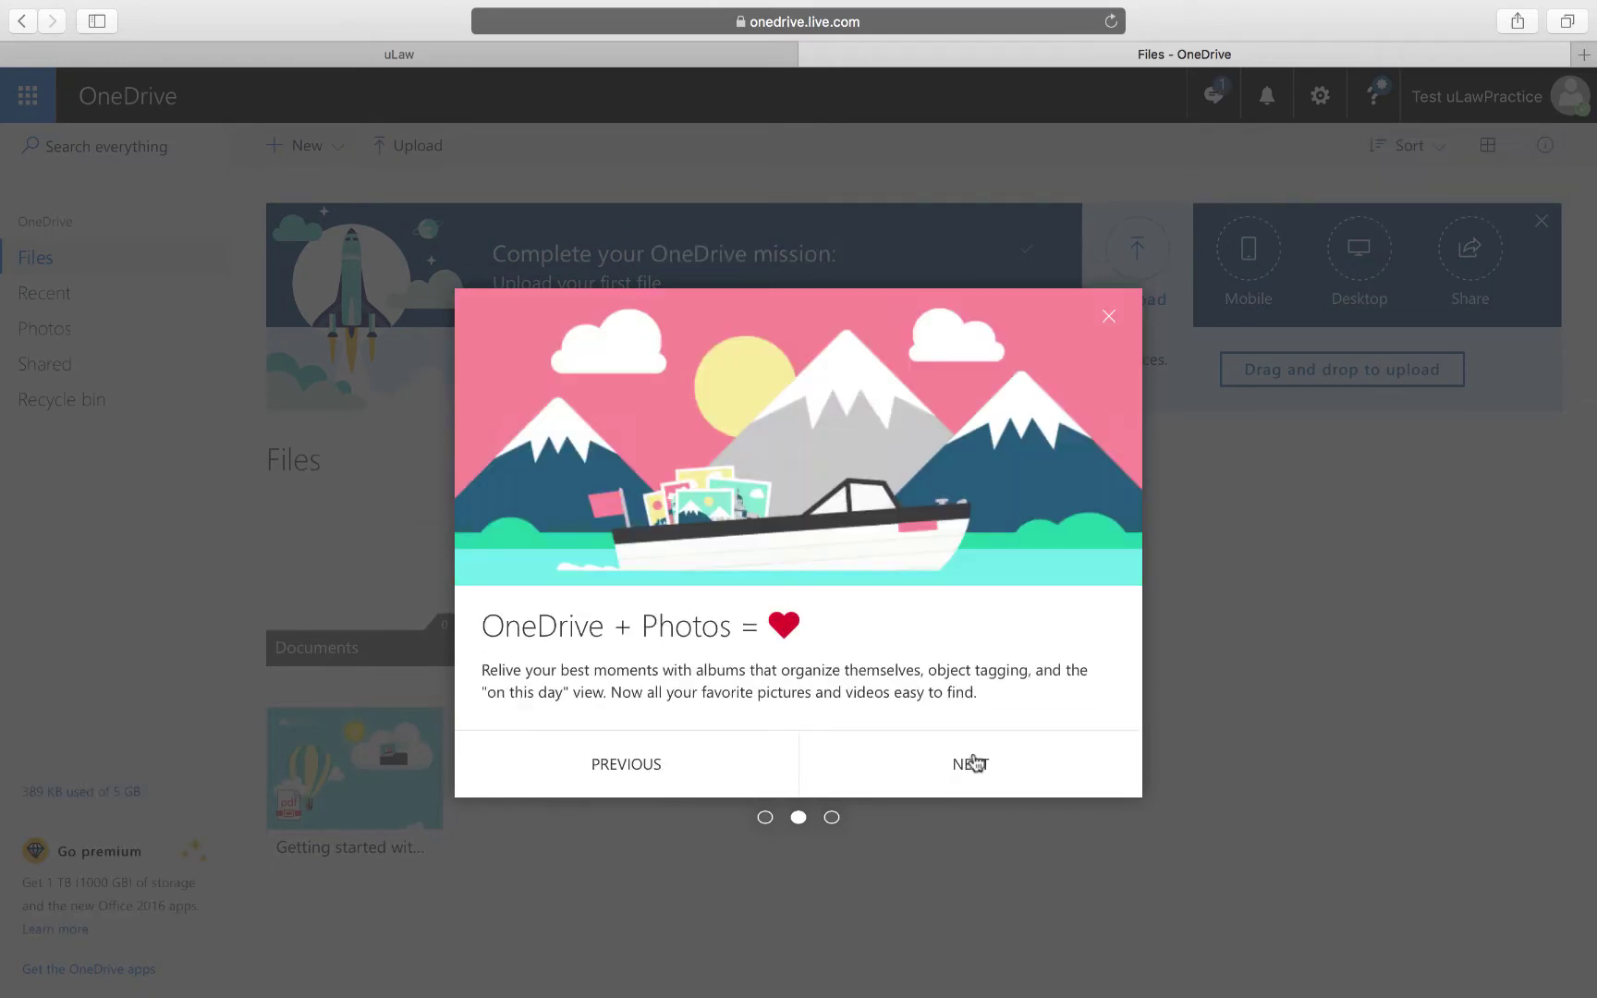
left_click(963, 779)
left_click(964, 779)
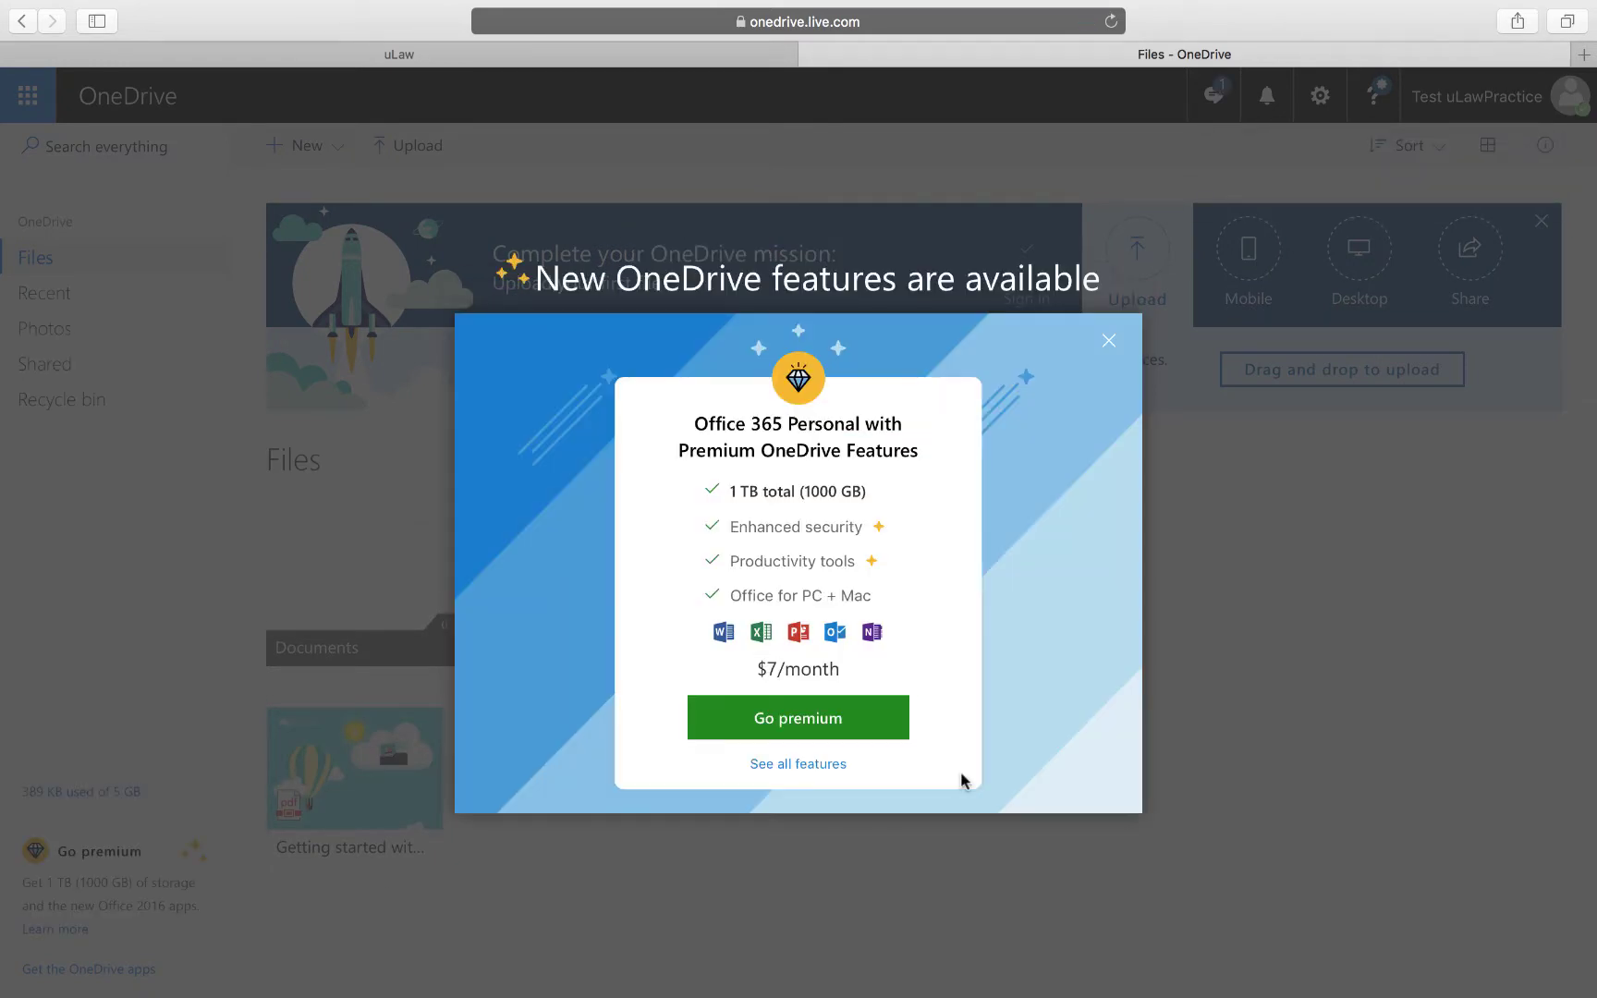
left_click(1109, 341)
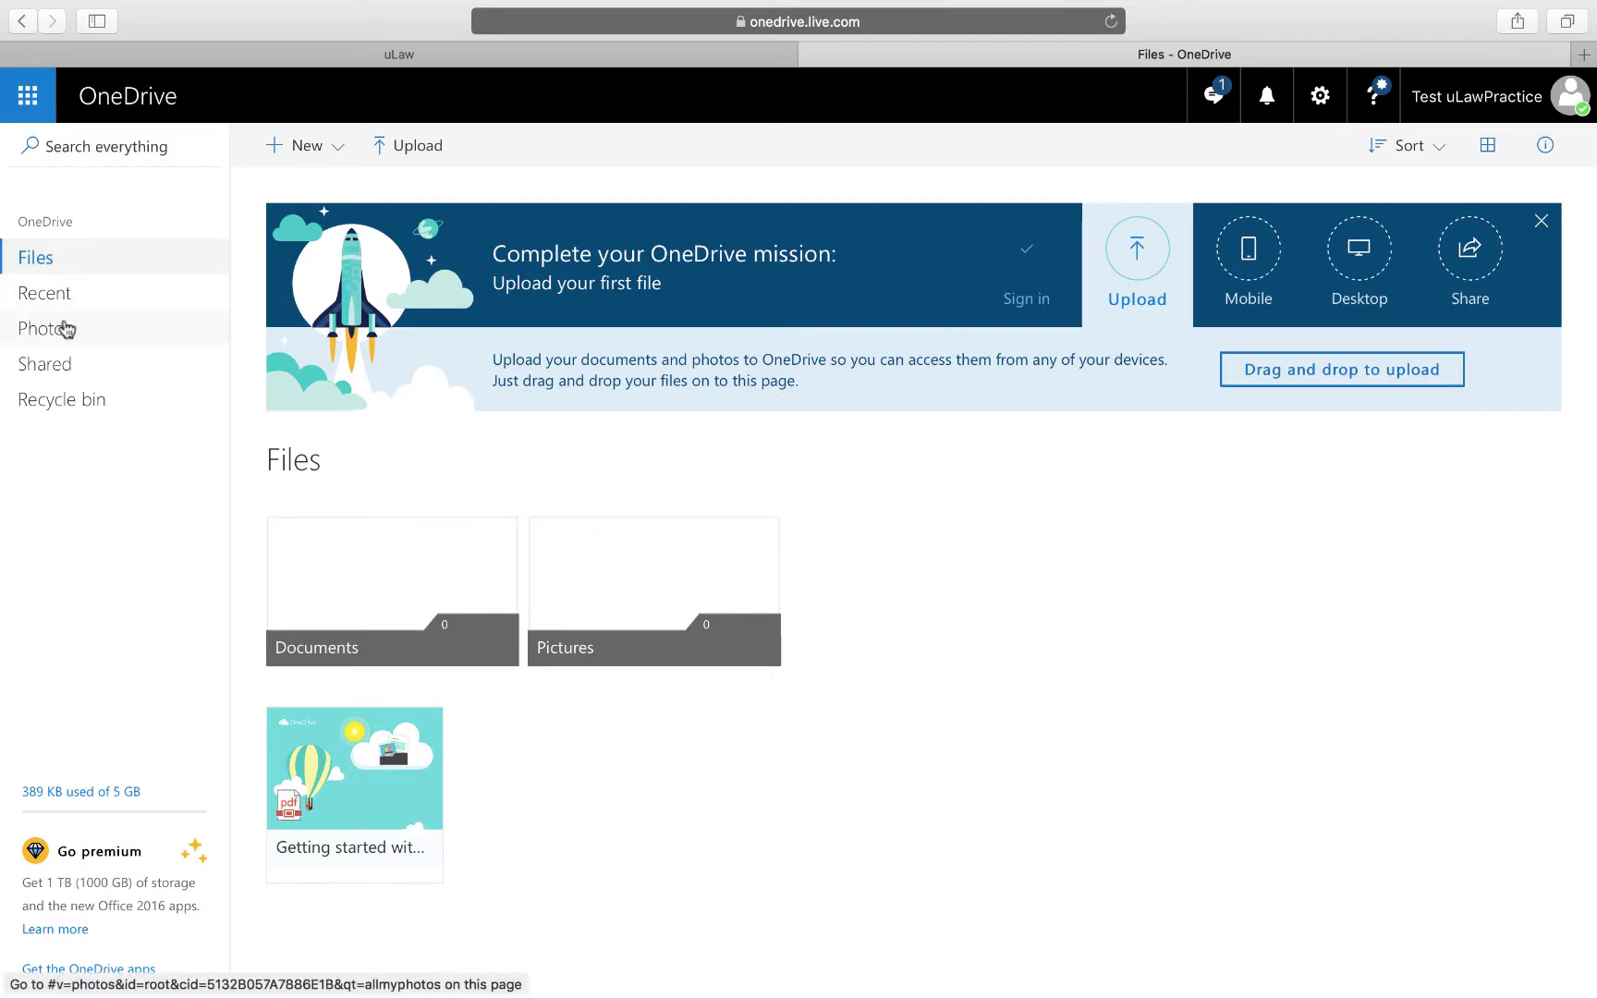
left_click(50, 254)
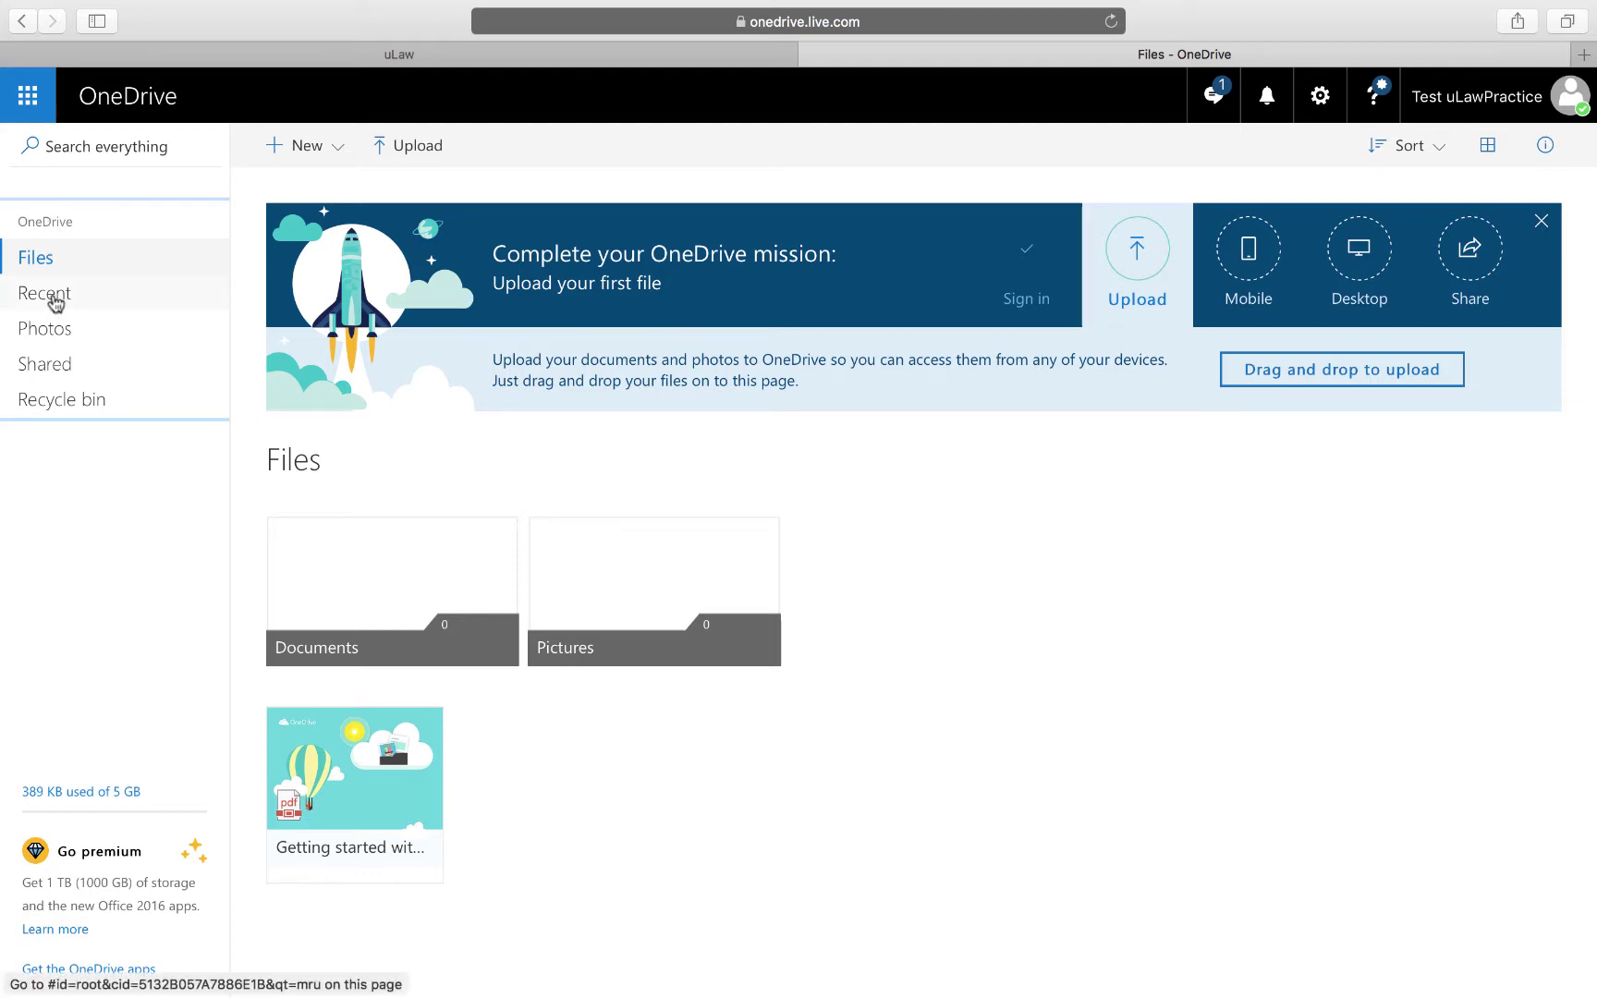
left_click(53, 299)
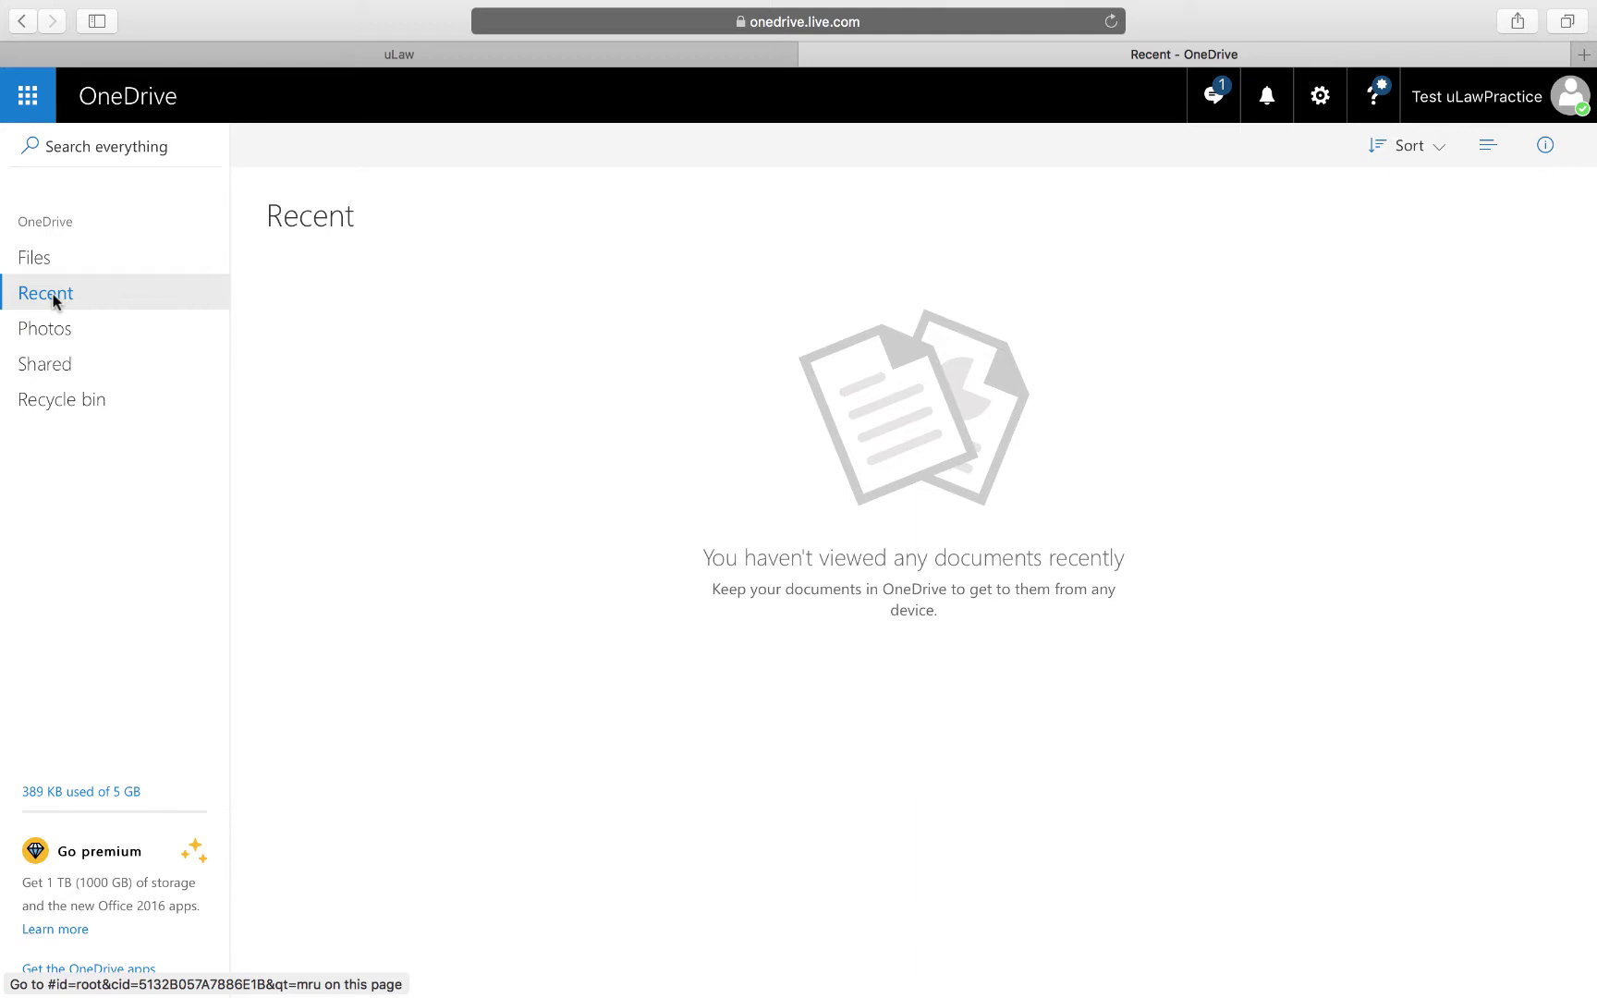
left_click(275, 51)
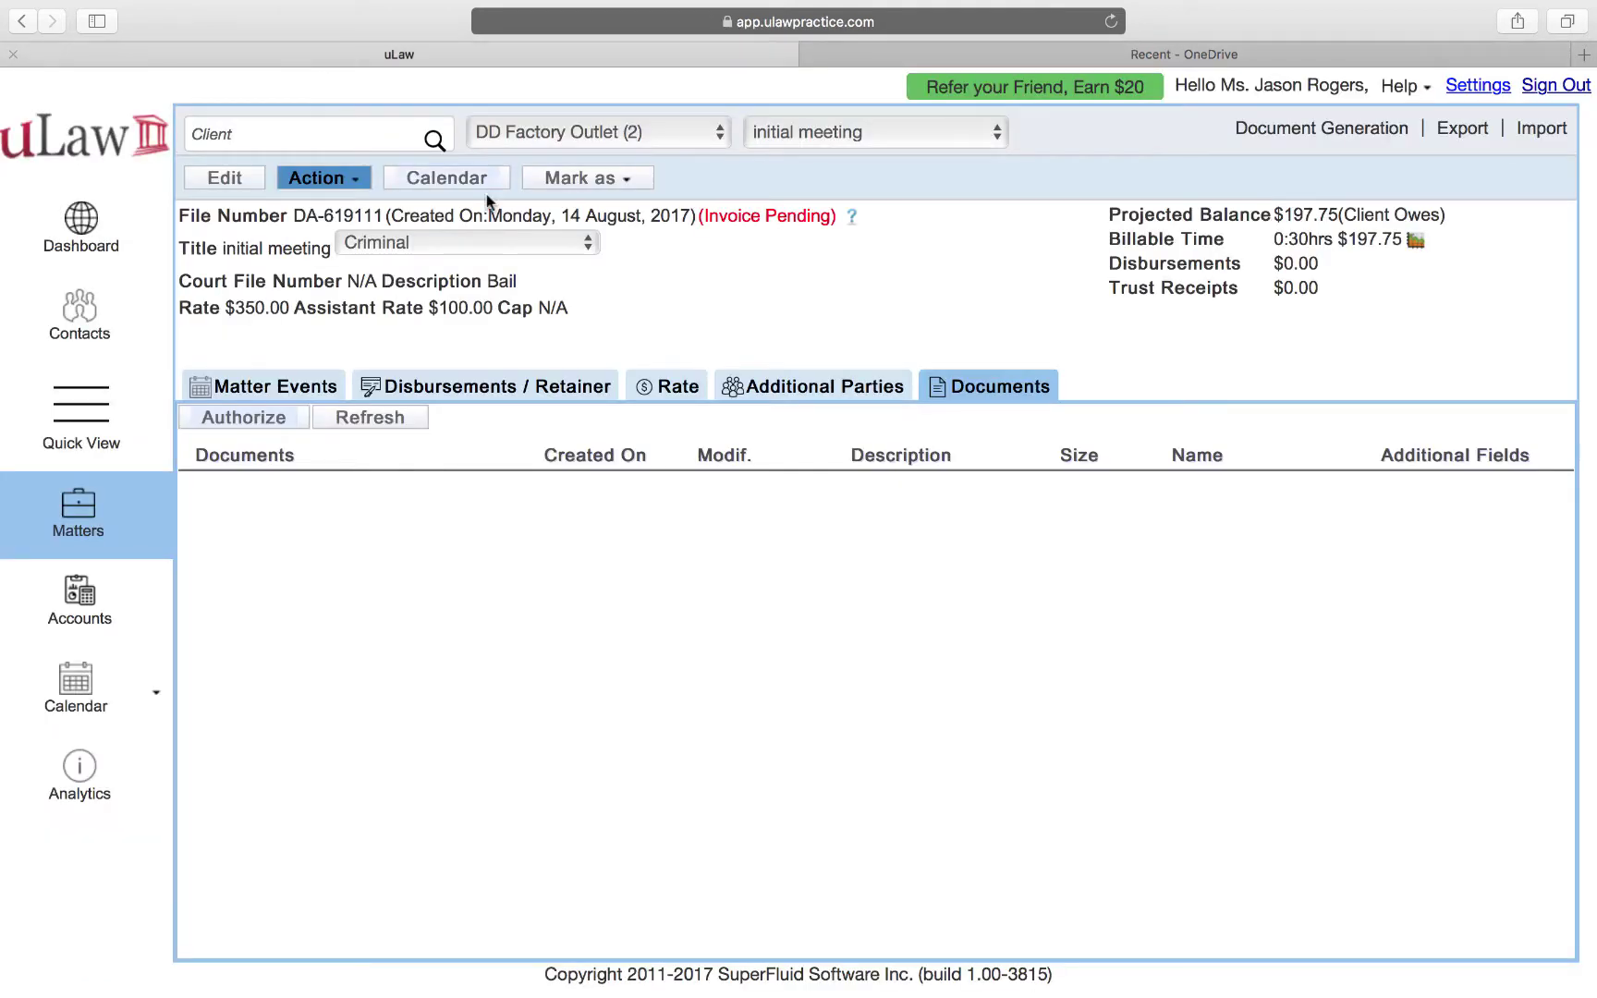
left_click(391, 421)
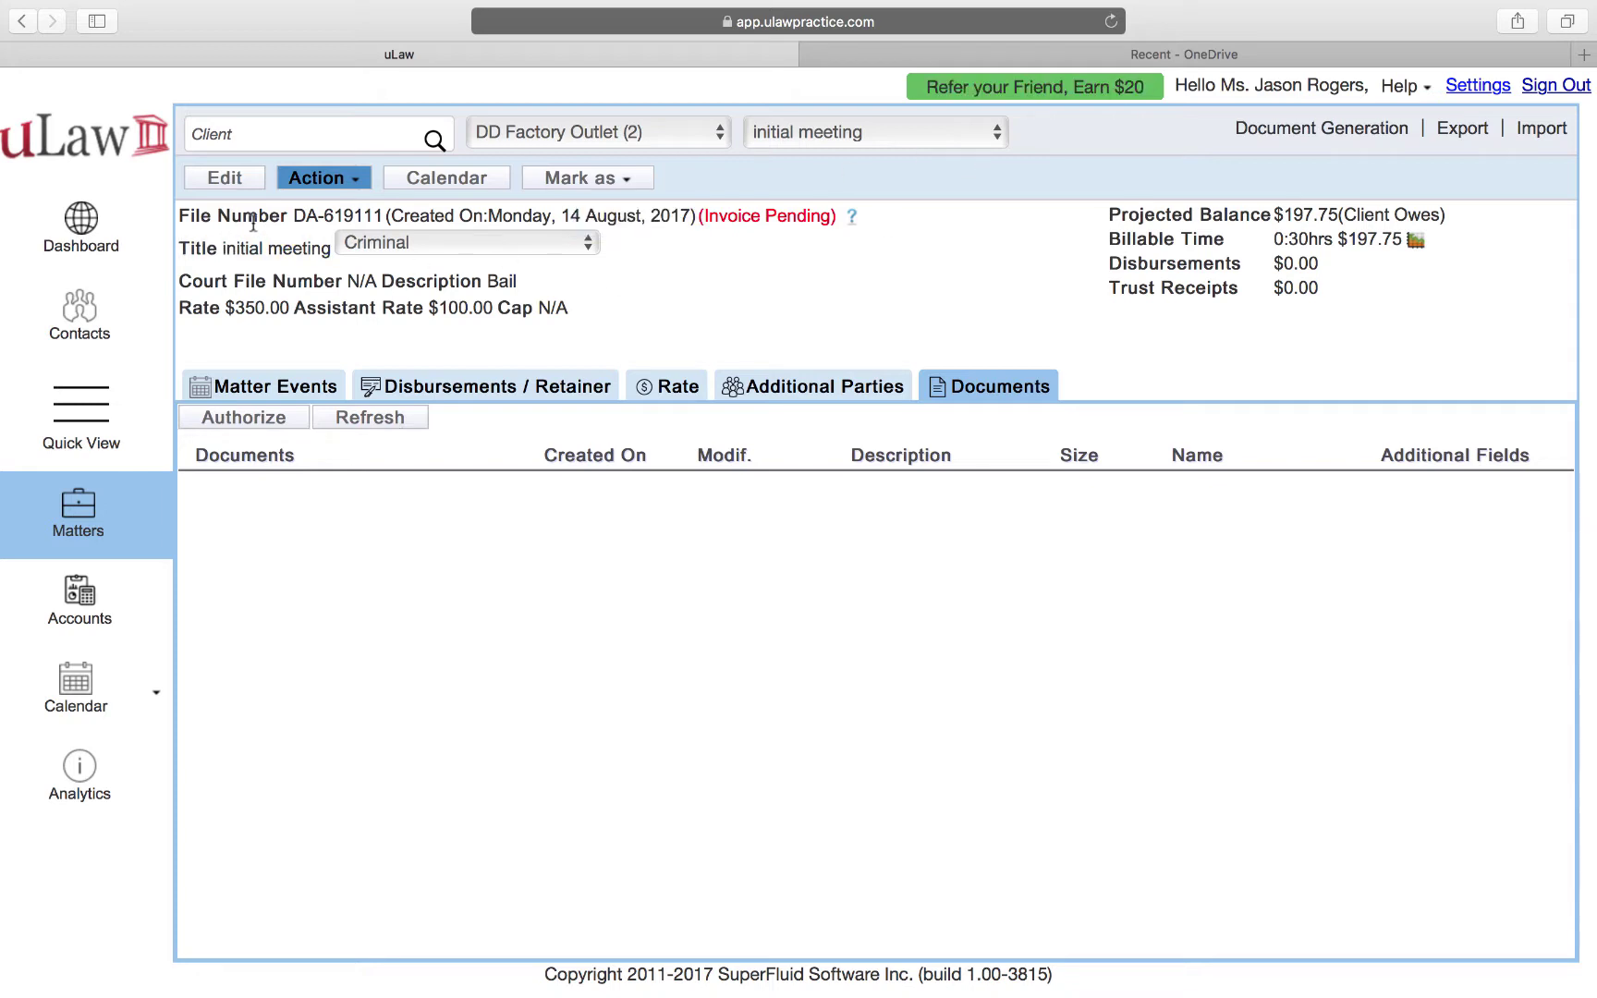
left_click_drag(291, 217, 372, 218)
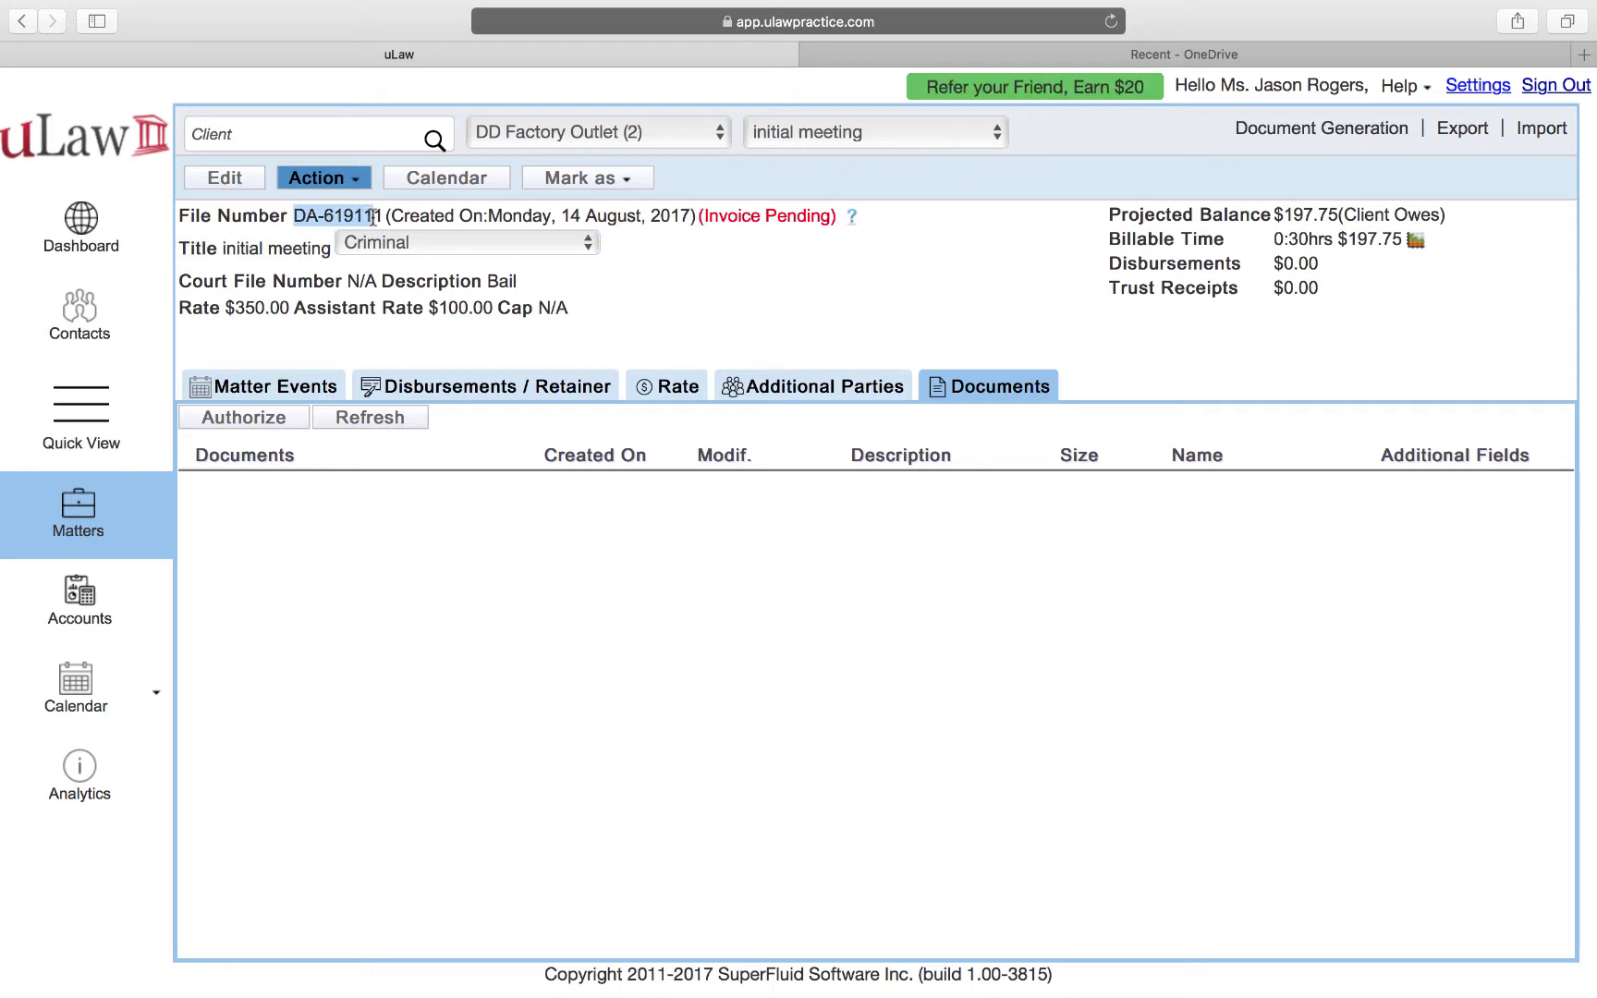
left_click(1108, 49)
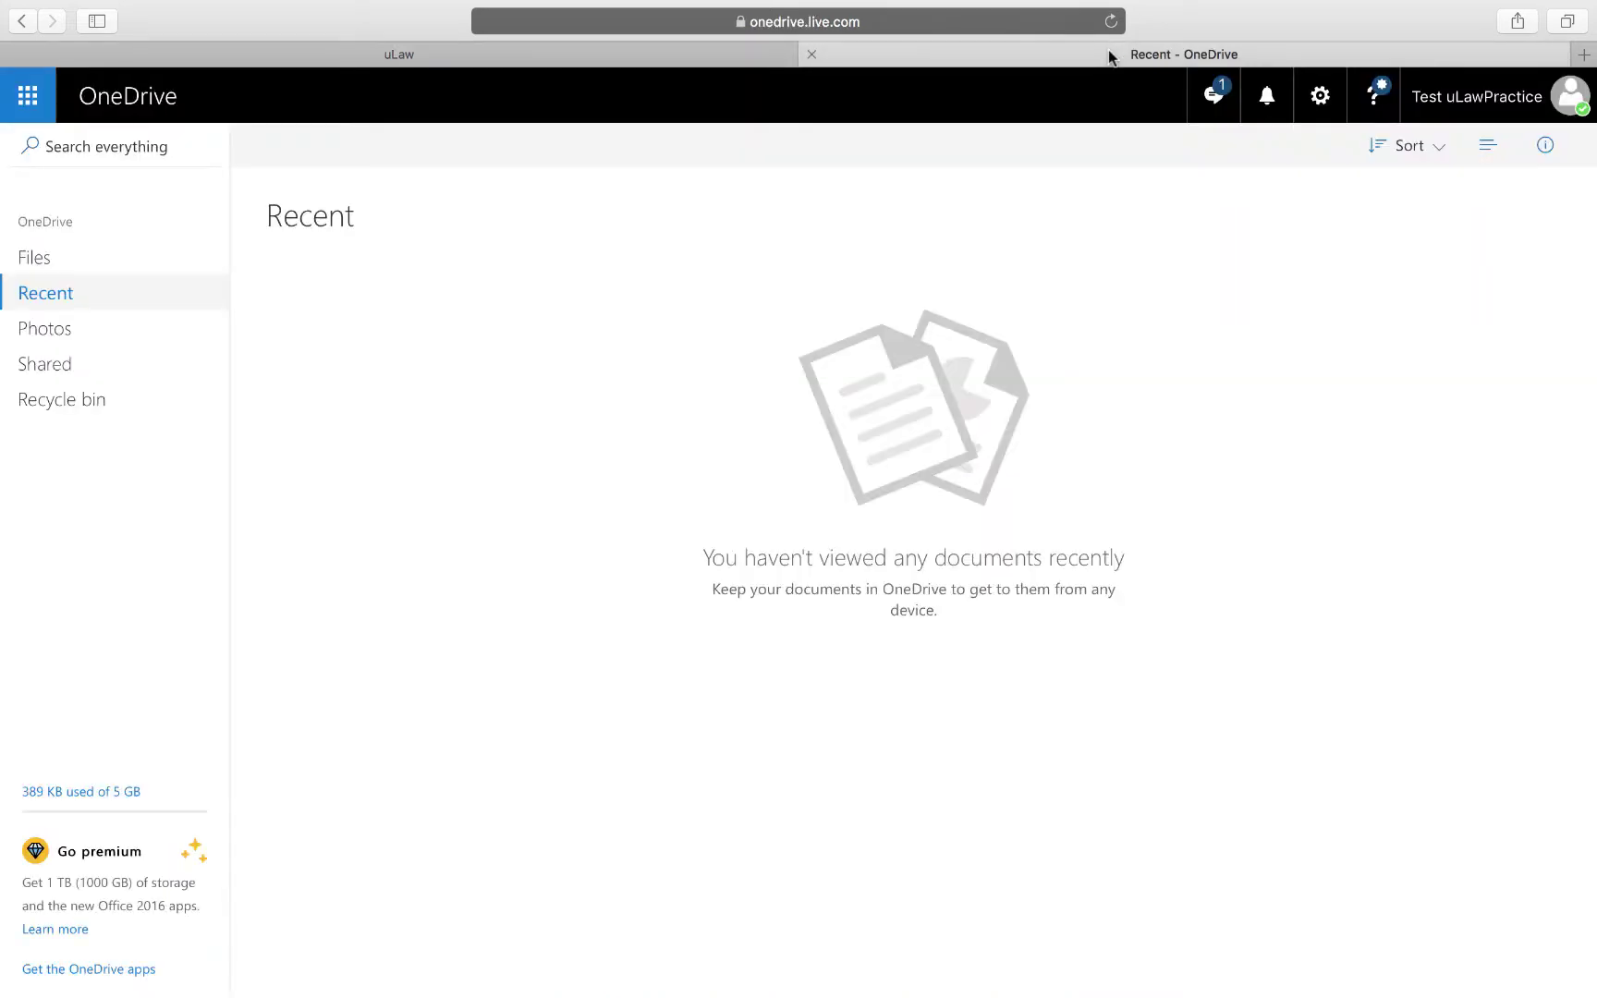
Navigate OneDrive Files to the ulawPractice > Matter > DA-619111 folder.
left_click(37, 257)
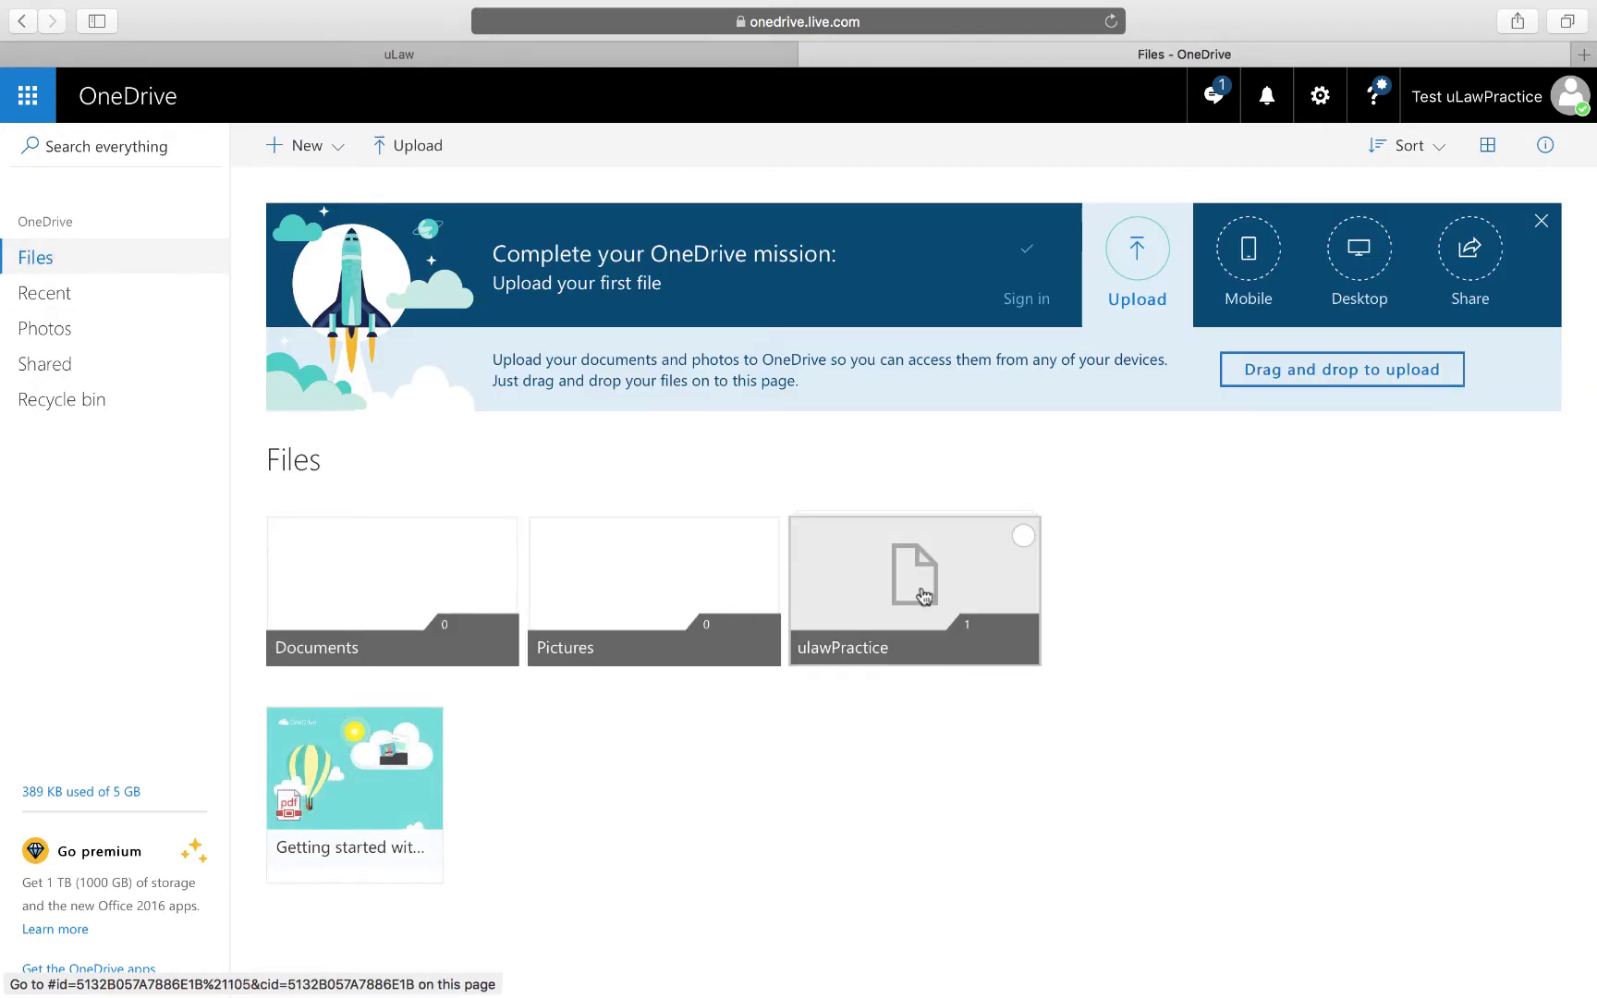
left_click(935, 586)
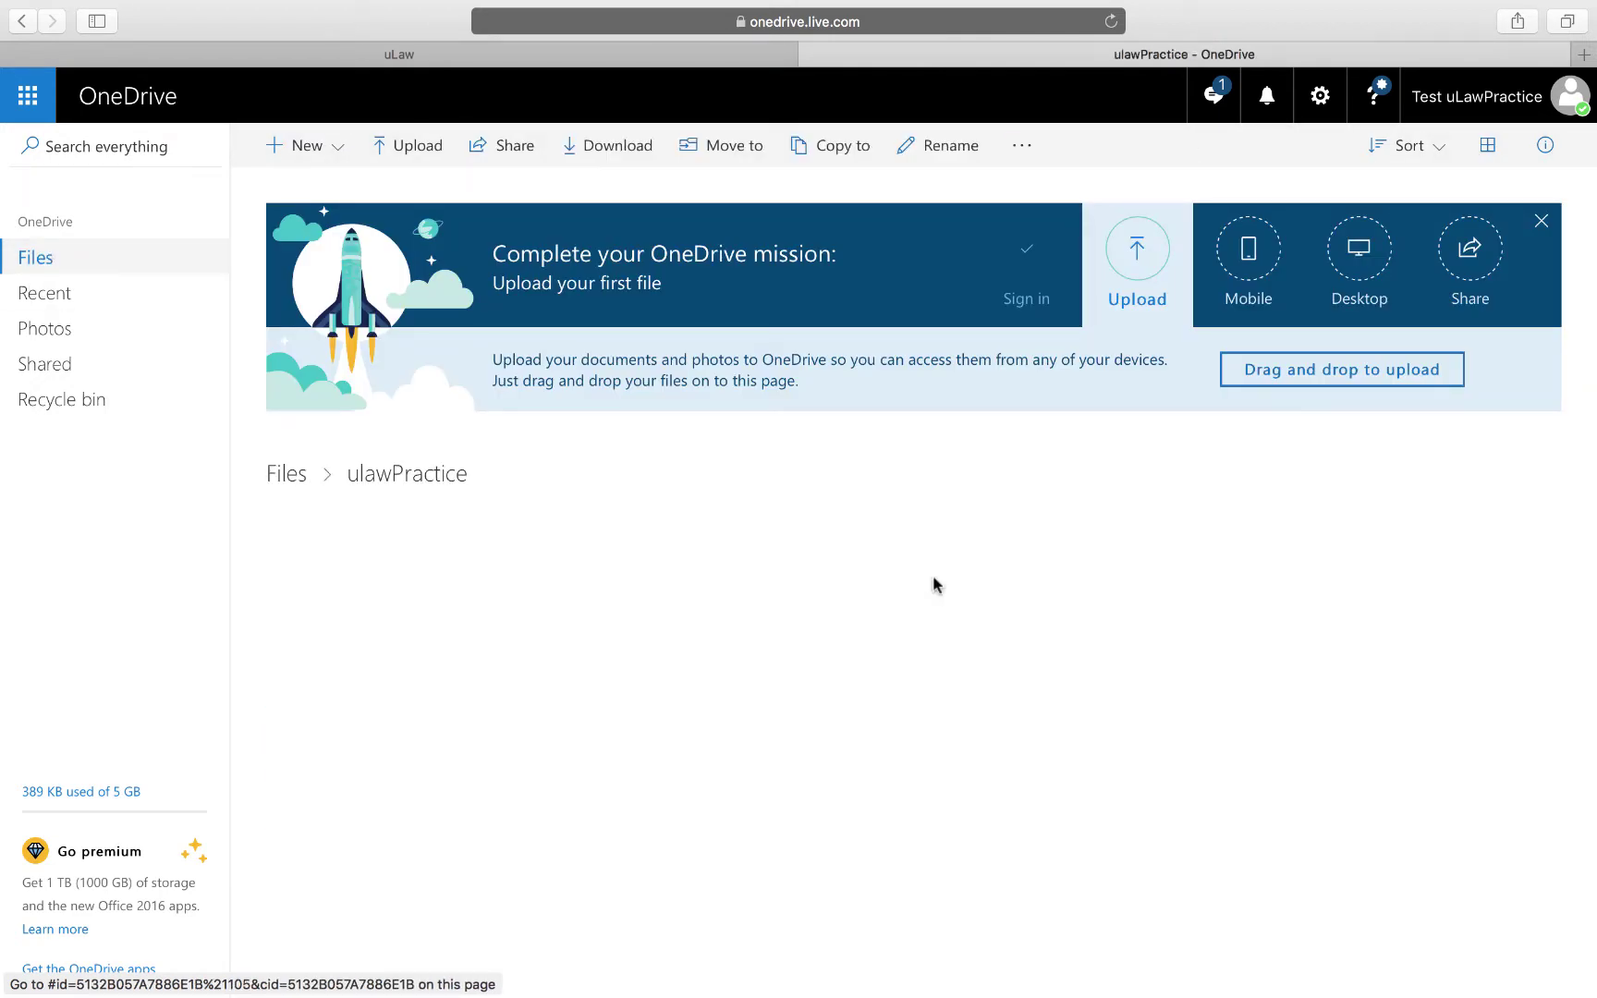
left_click(416, 603)
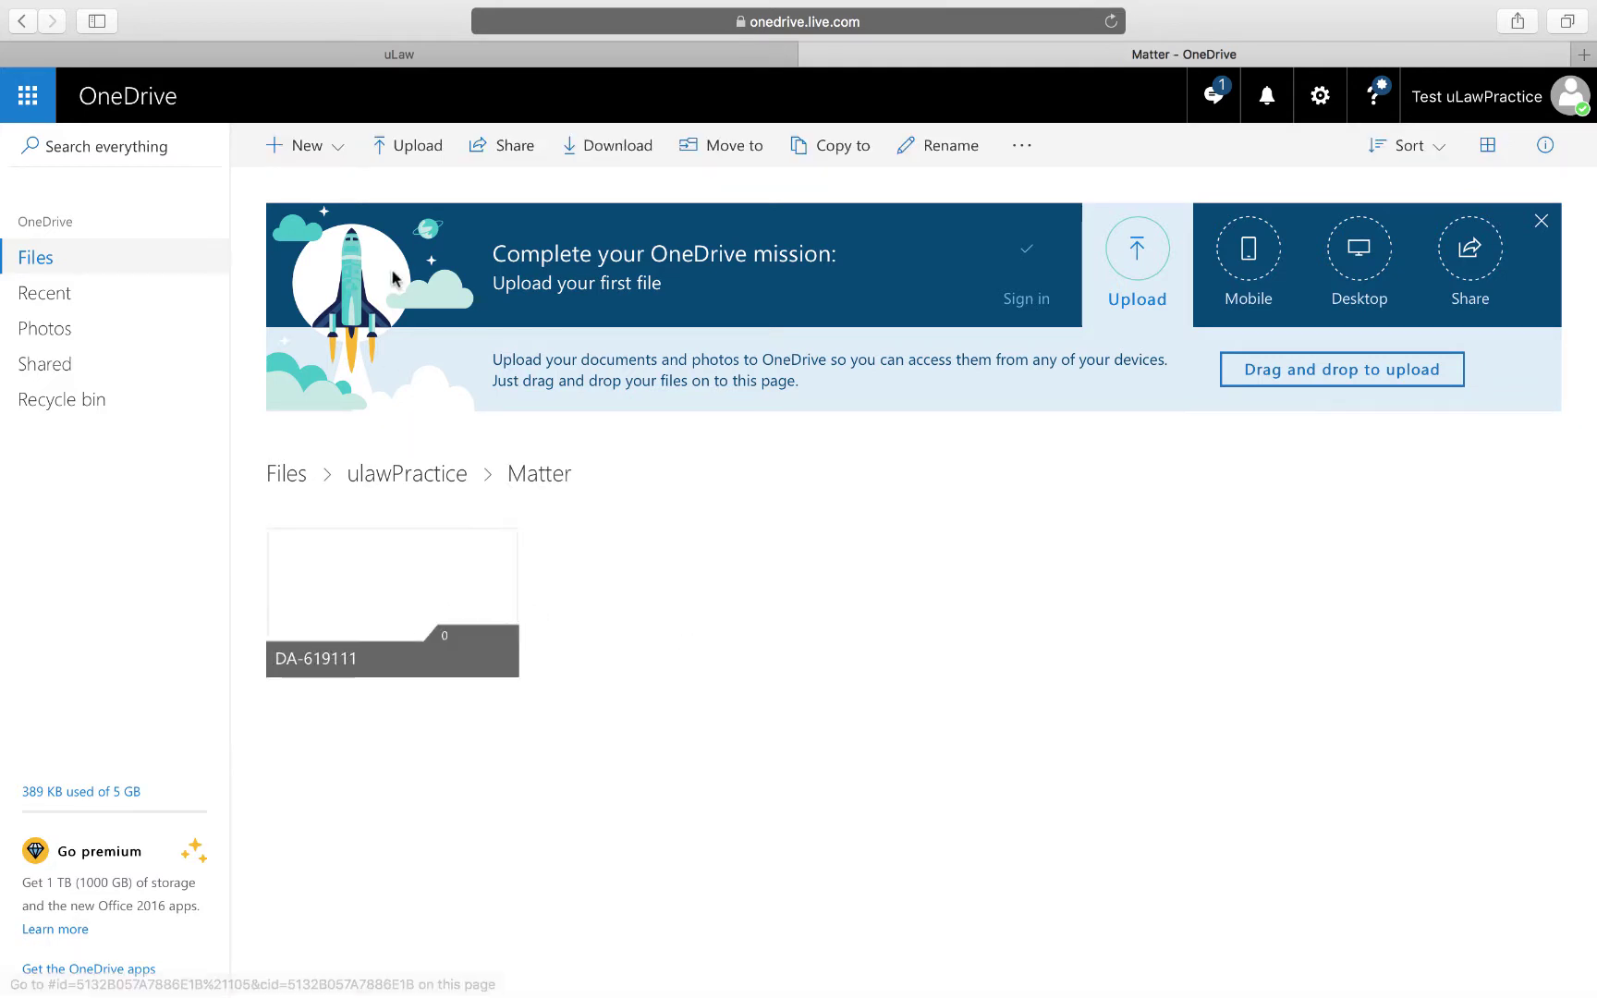
left_click(409, 58)
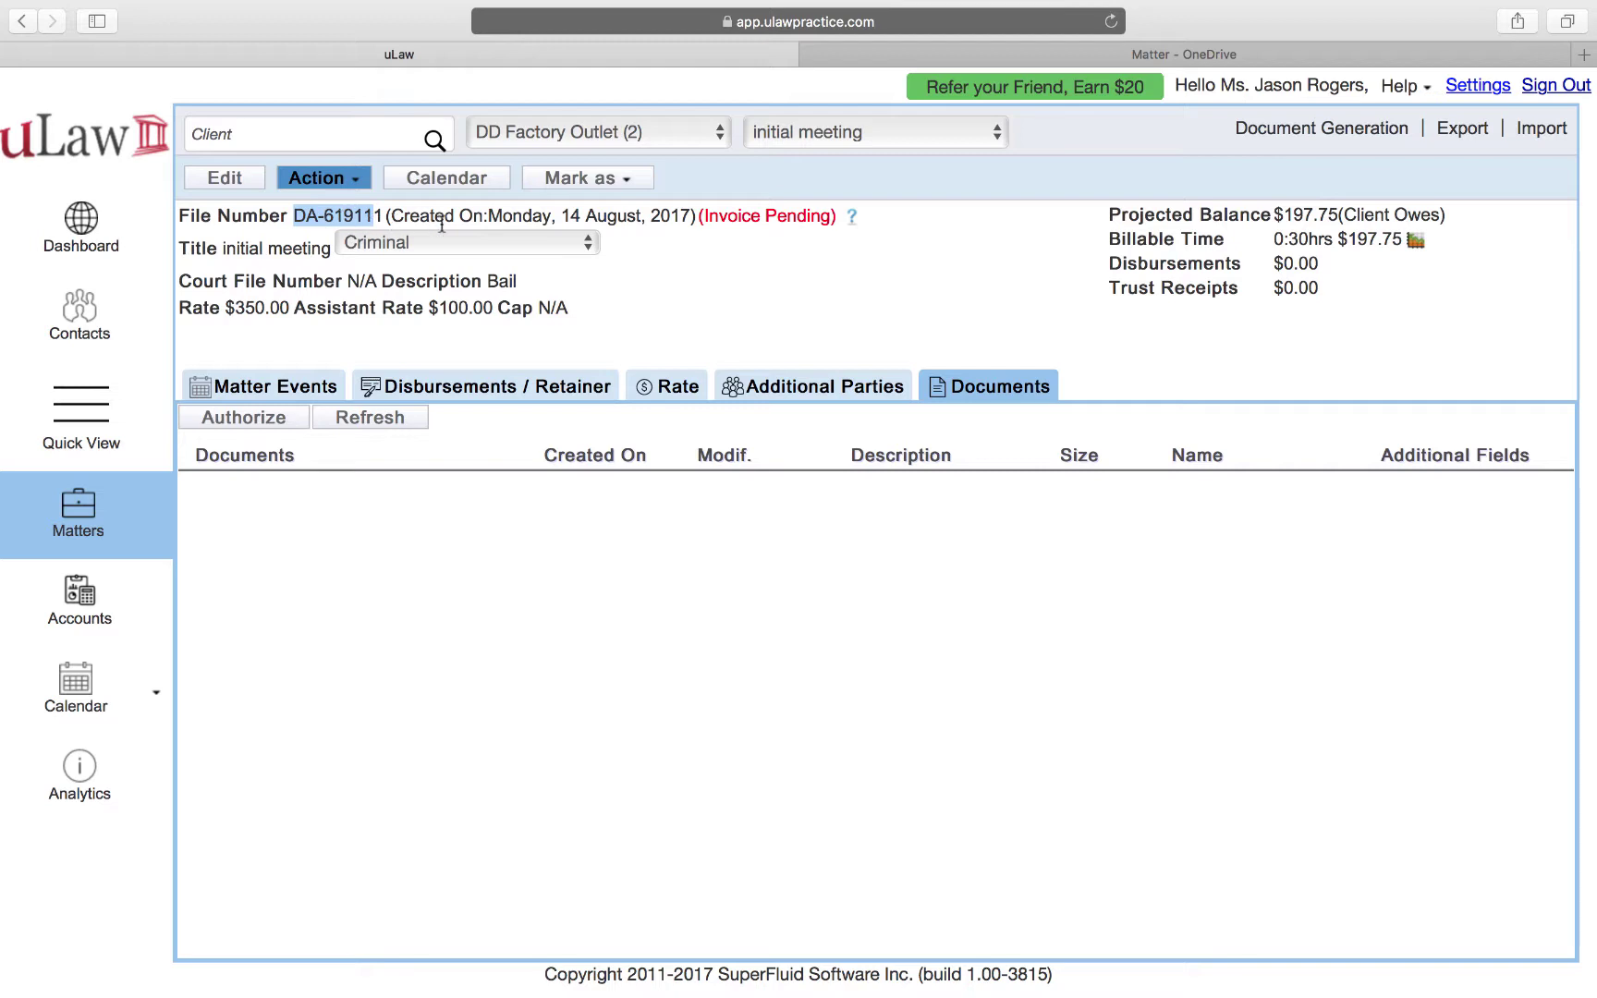
left_click(1031, 60)
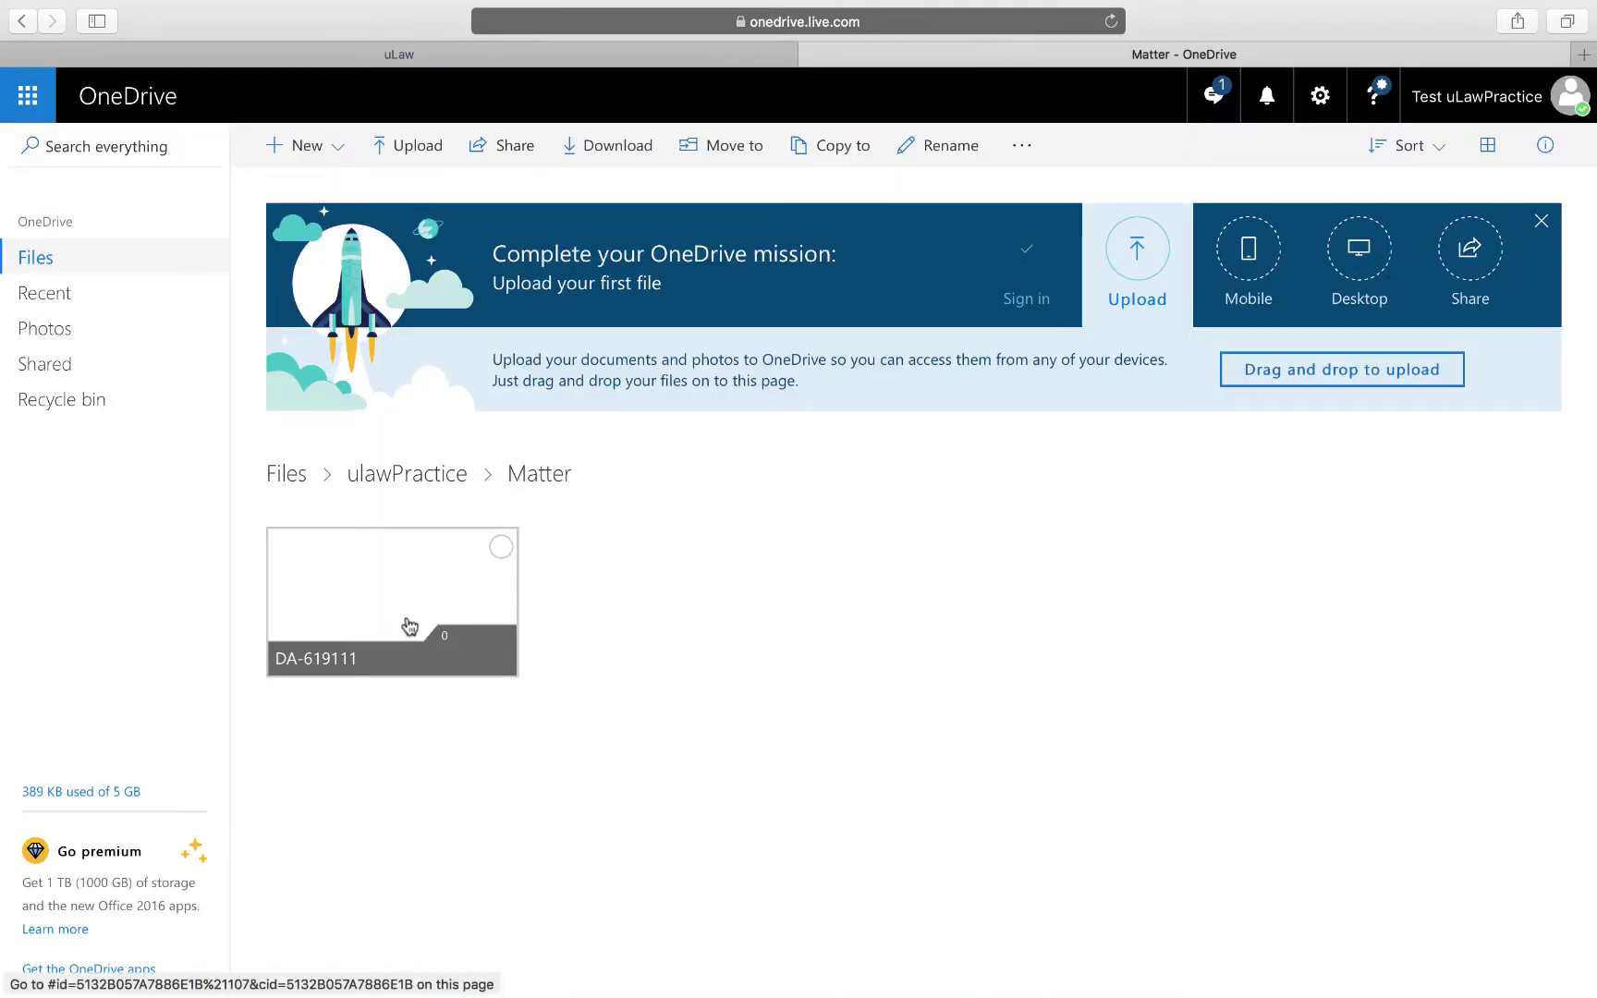
left_click(357, 633)
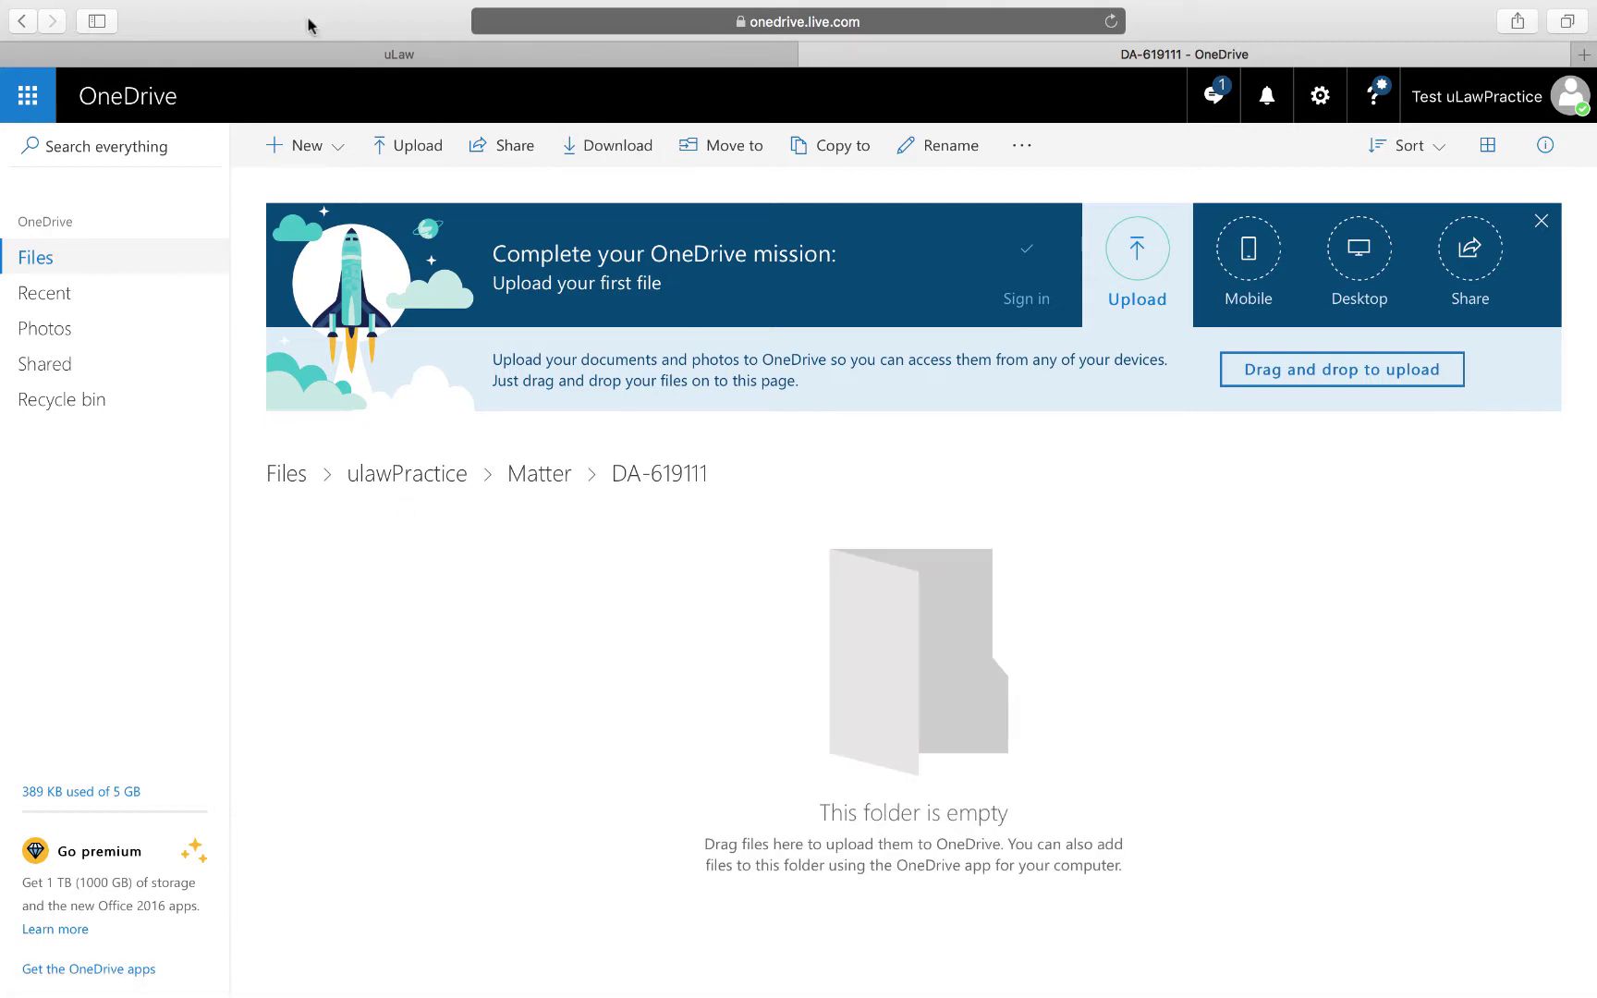
Exit full screen and drag ClientIDVerification from the desktop into DA-619111.
mouse_move(192, 7)
left_click(65, 41)
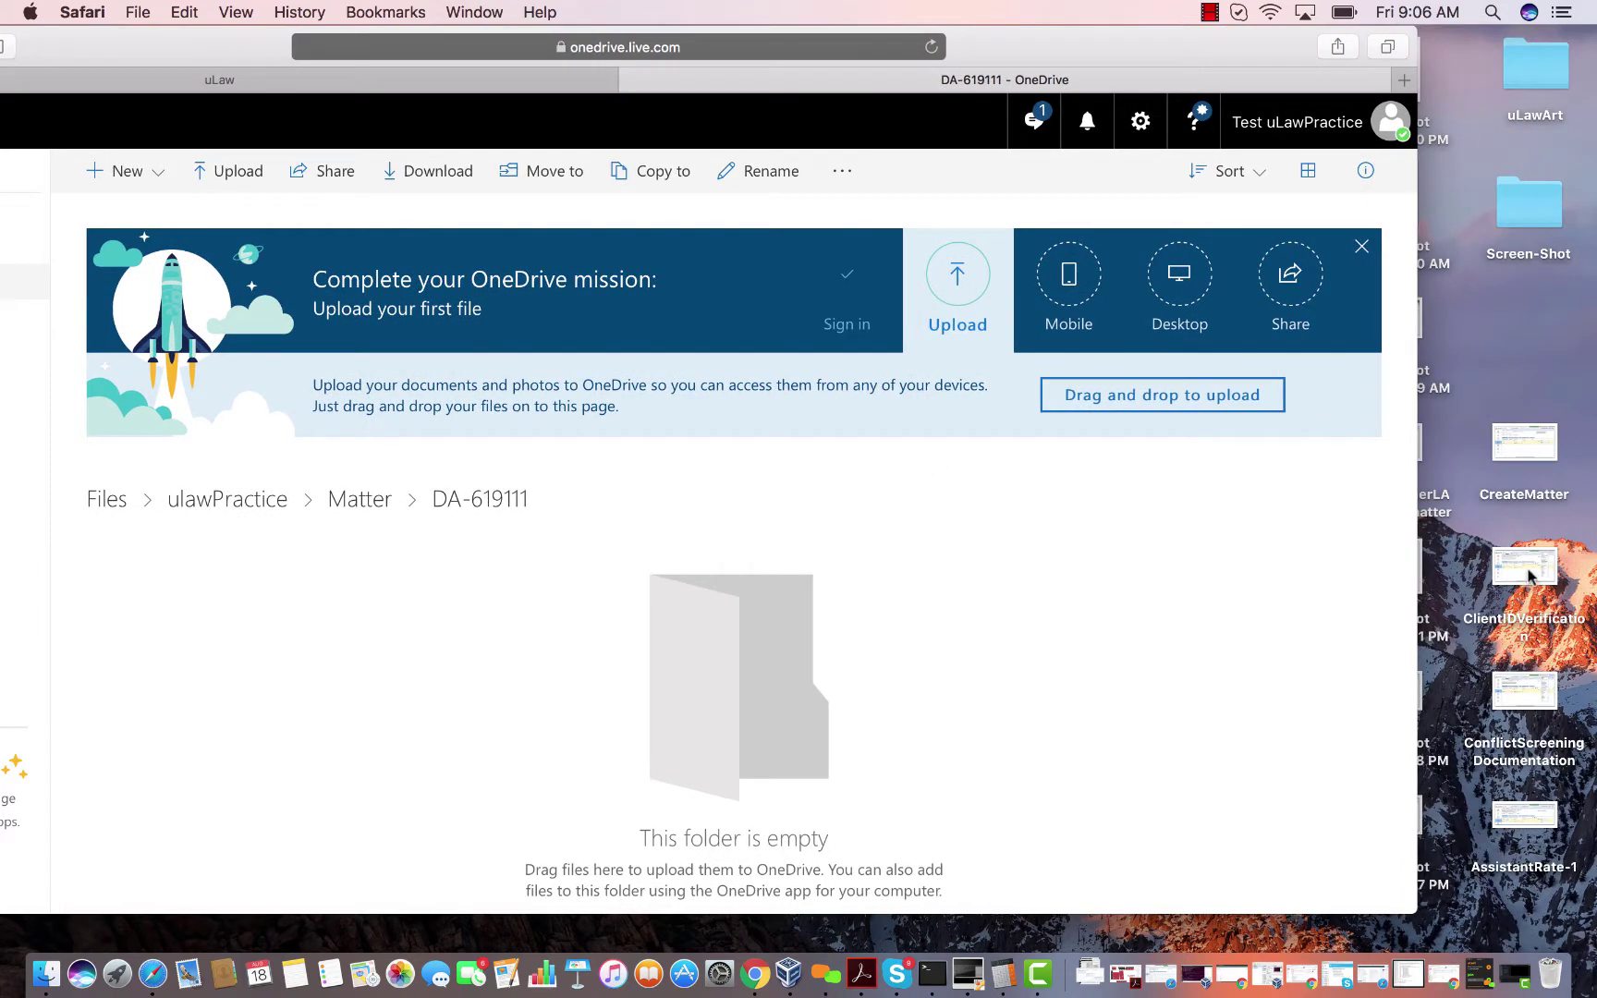
left_click_drag(1528, 575, 398, 617)
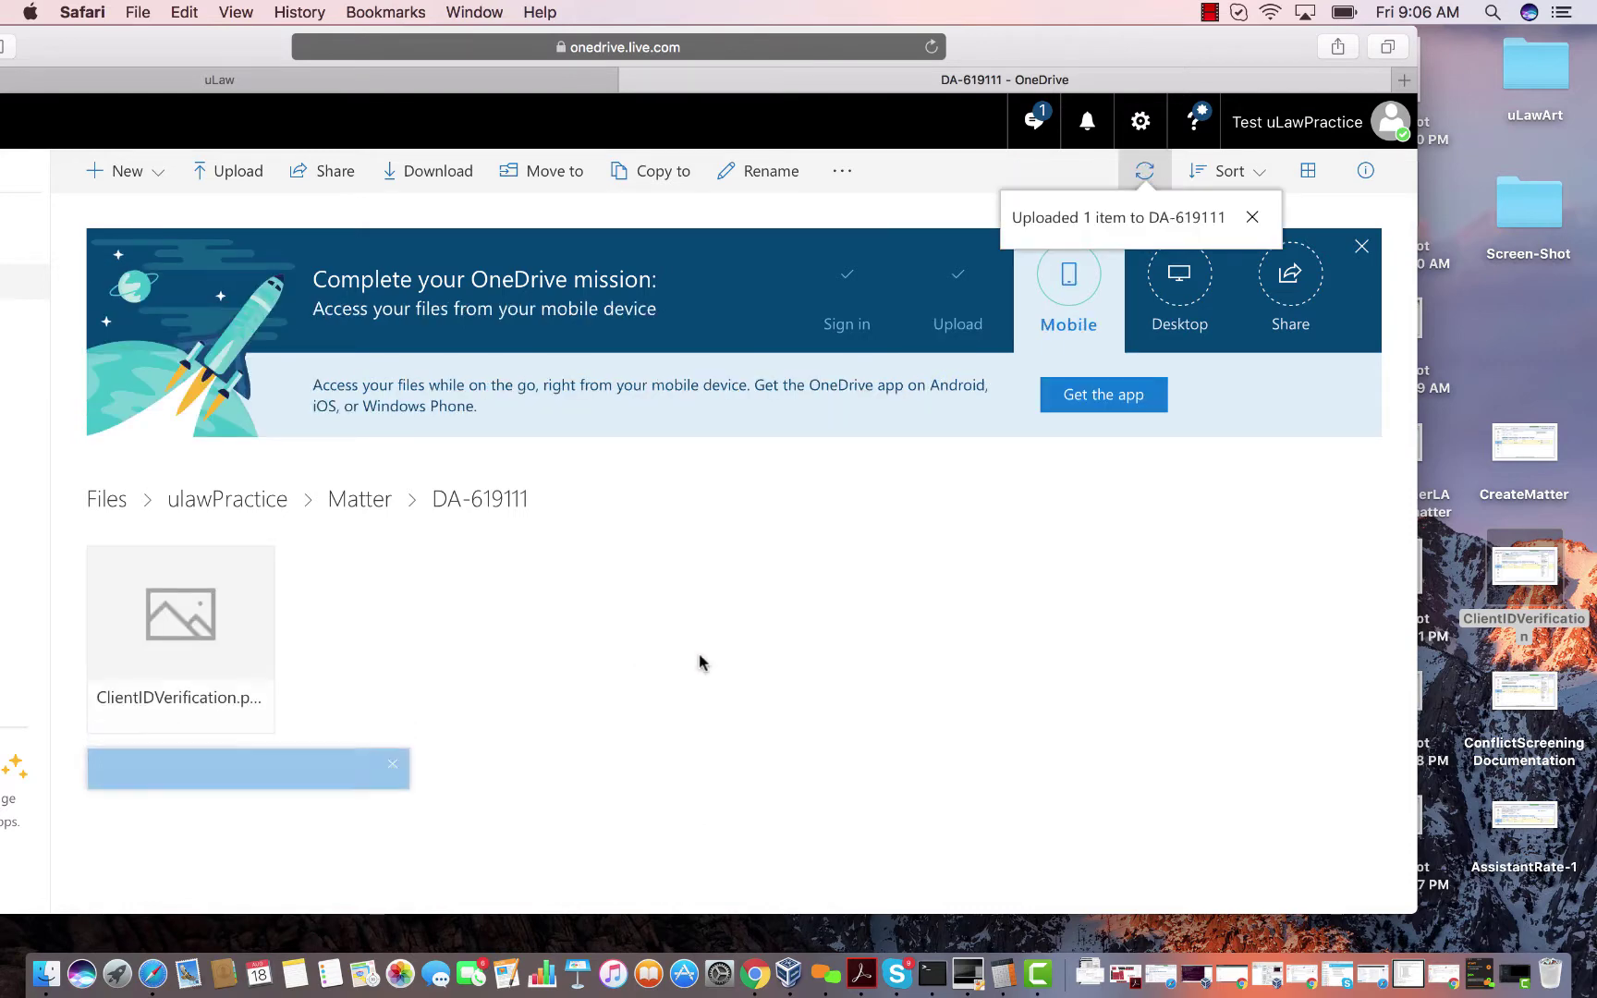
left_click_drag(236, 61, 419, 62)
Refresh the DA-619111 Documents tab so ClientIDVerification.png (589KB) appears.
left_click(409, 80)
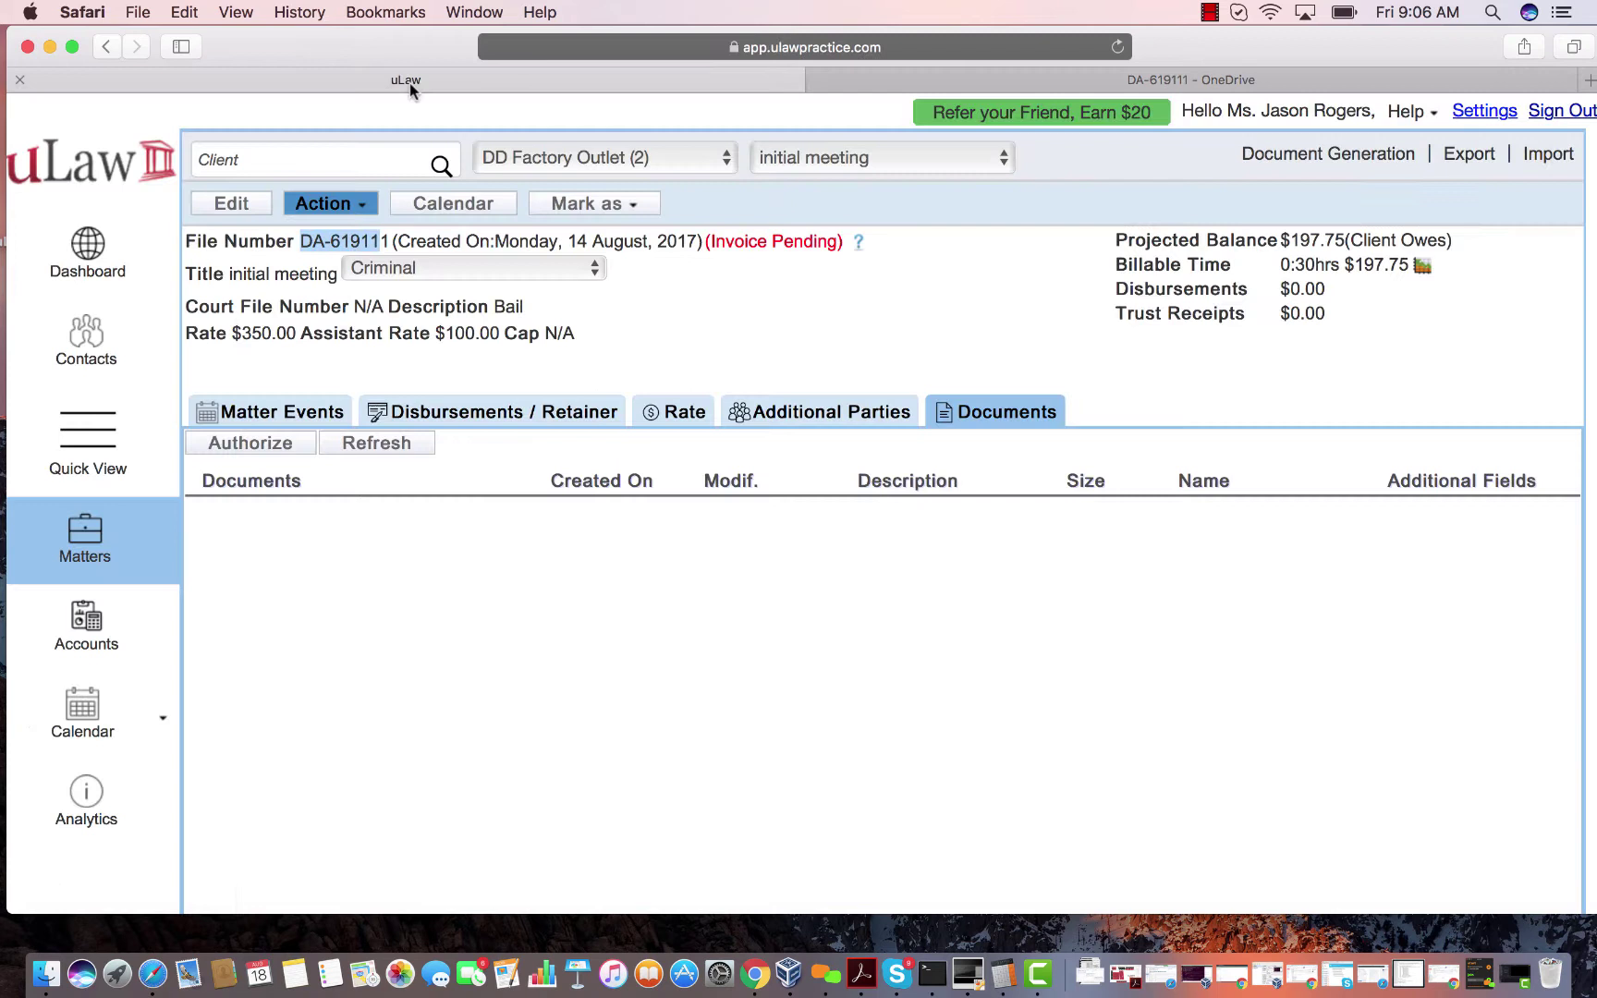
left_click(400, 444)
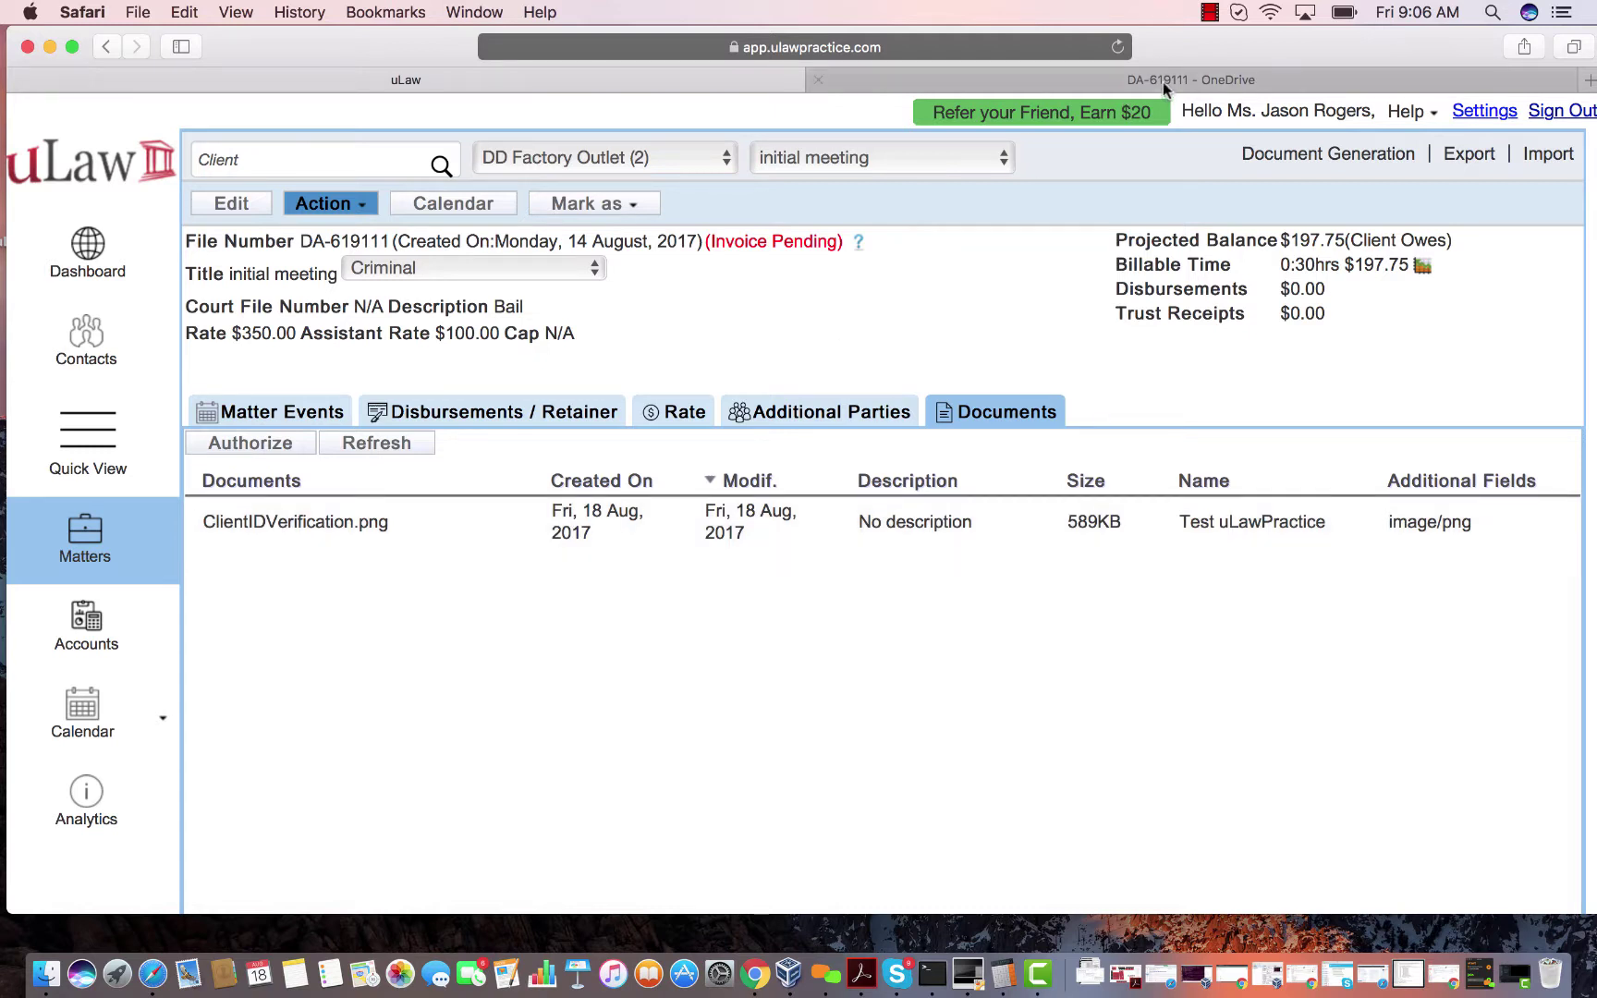
left_click(1206, 13)
left_click(1140, 7)
Create and save a Traffic Ticket matter for the chosen client, numbered PE-412530.
left_click(684, 164)
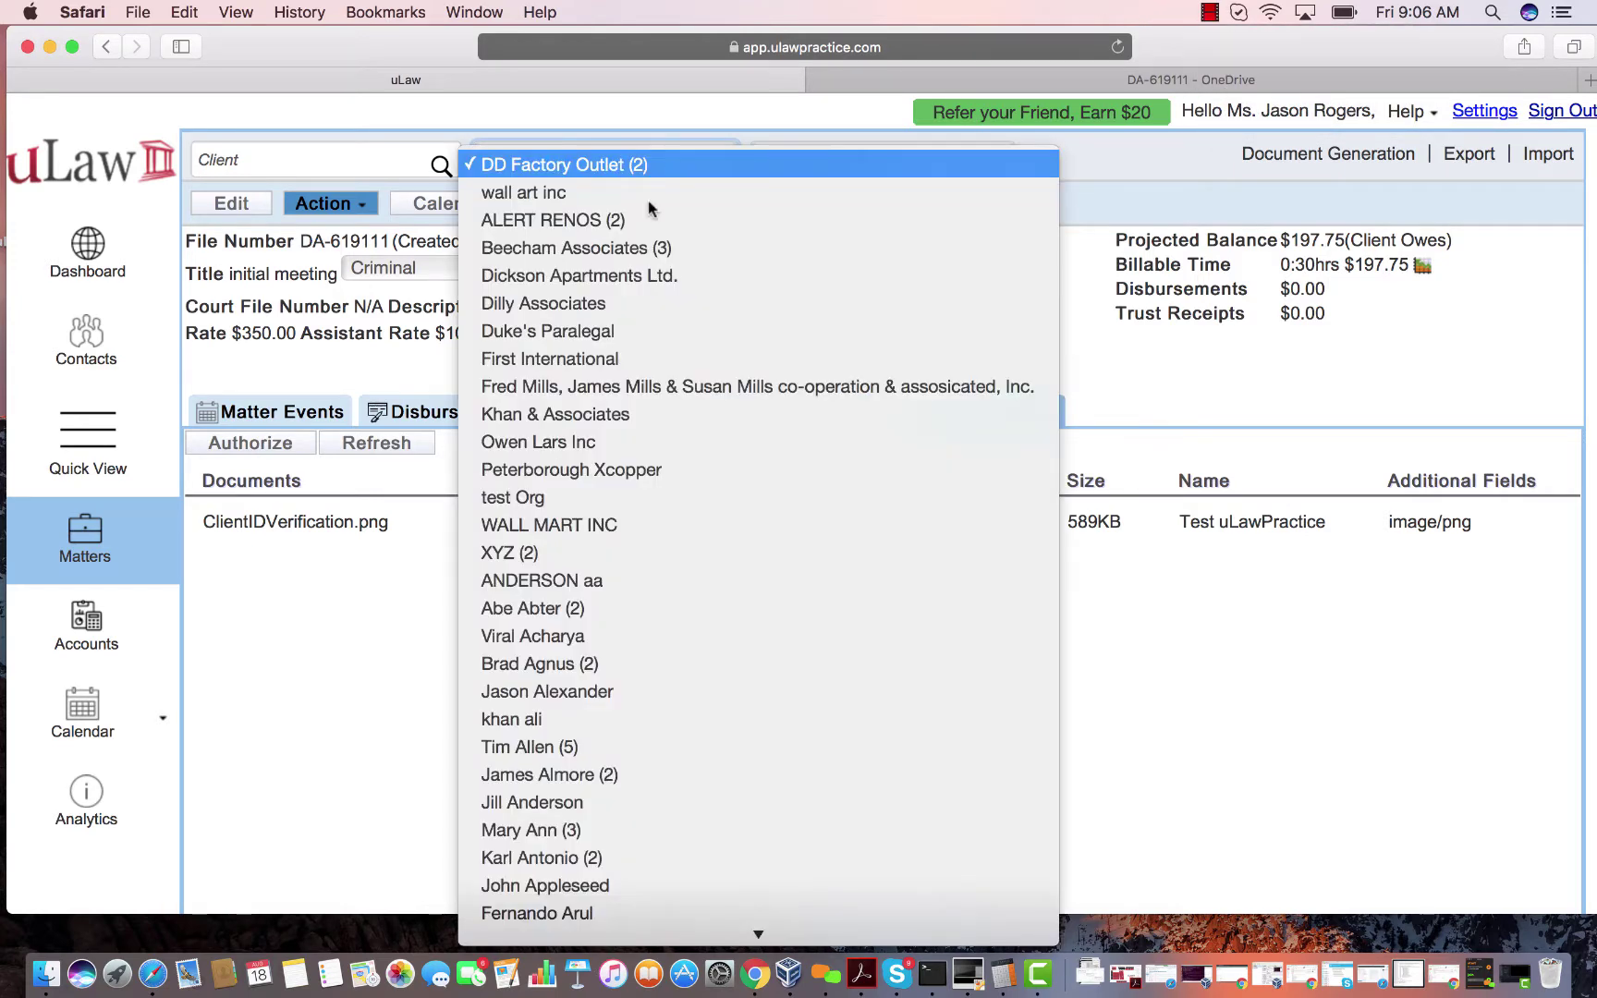
left_click(571, 471)
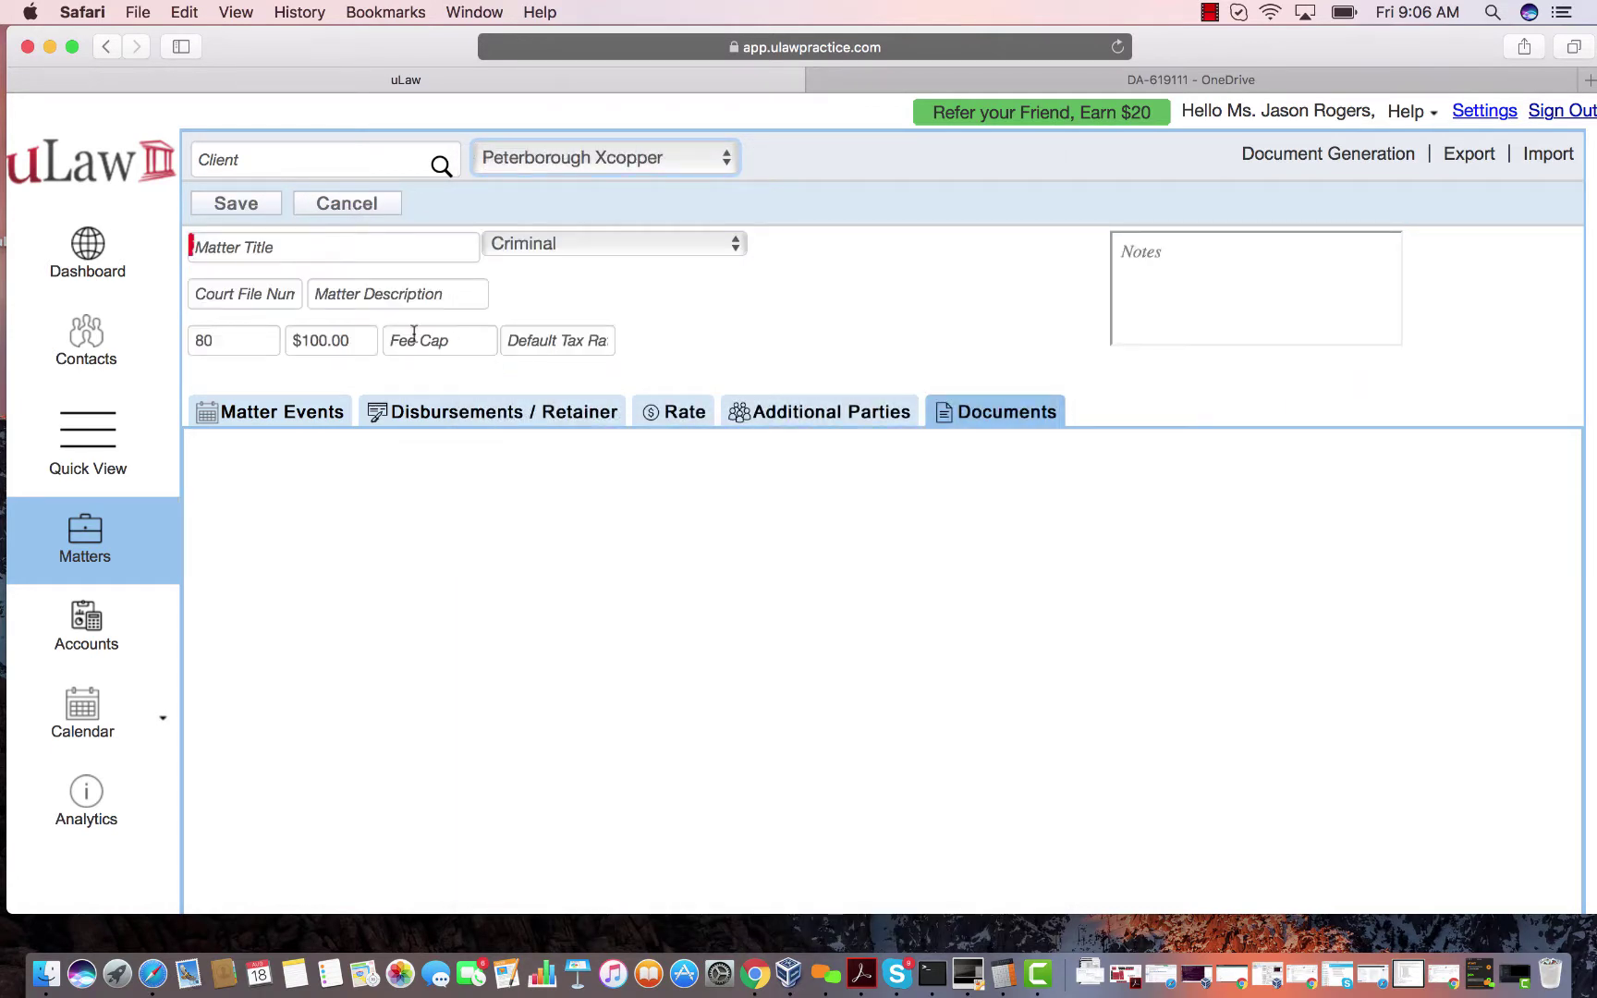
left_click(298, 242)
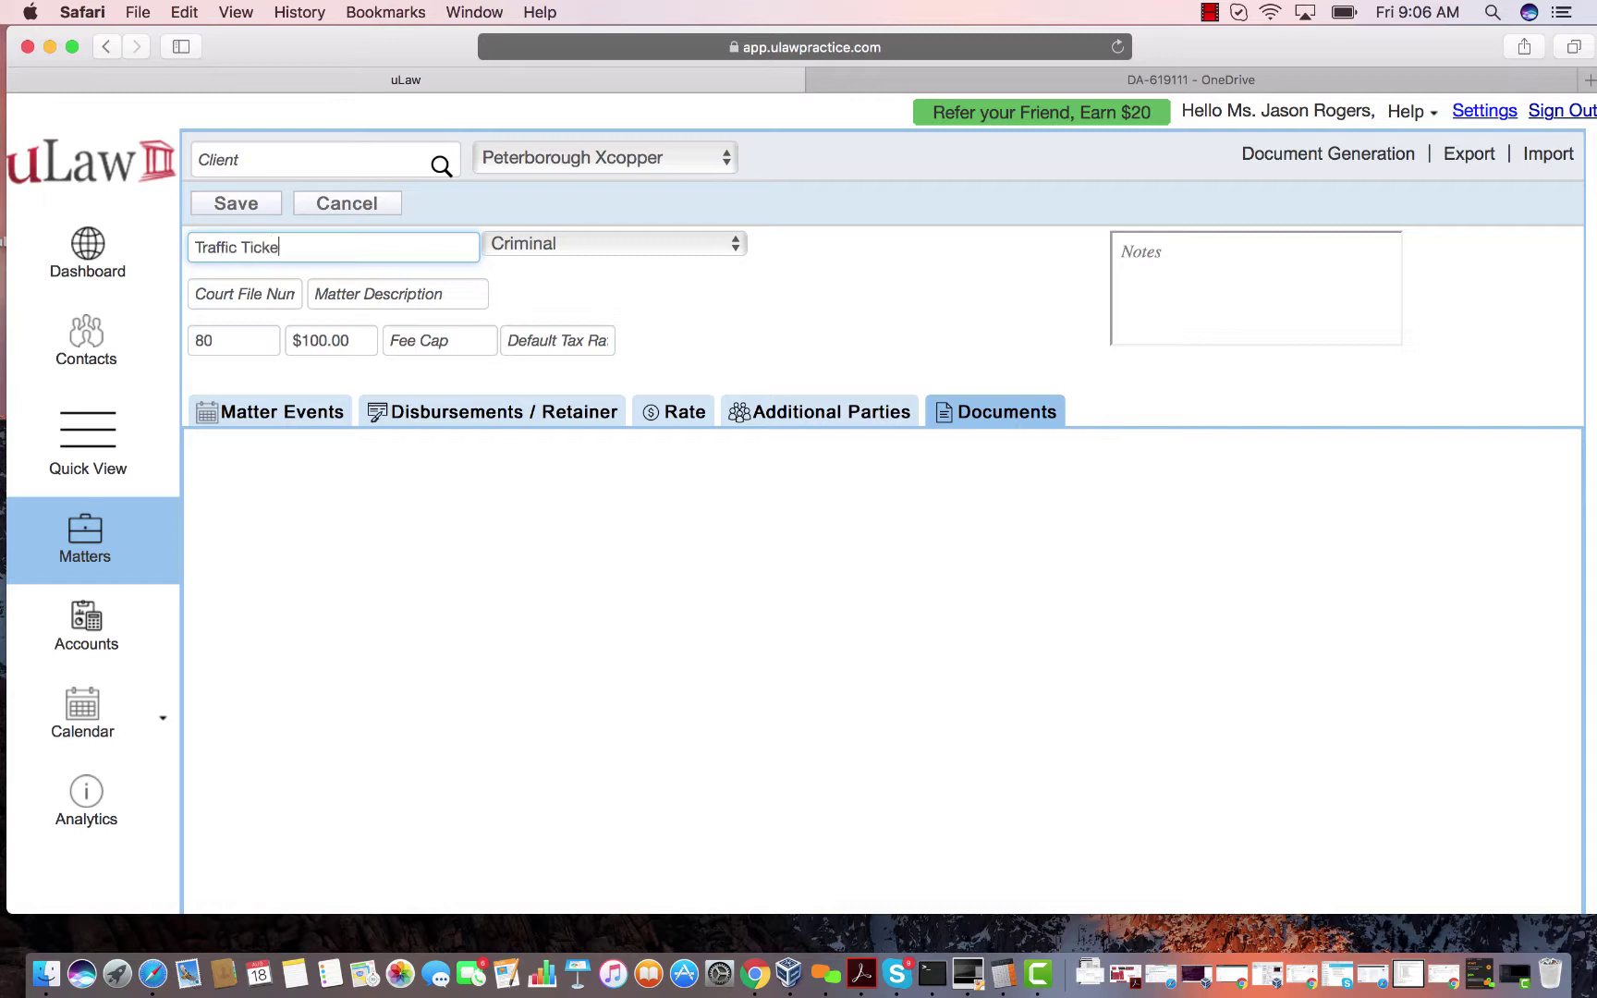
left_click(218, 208)
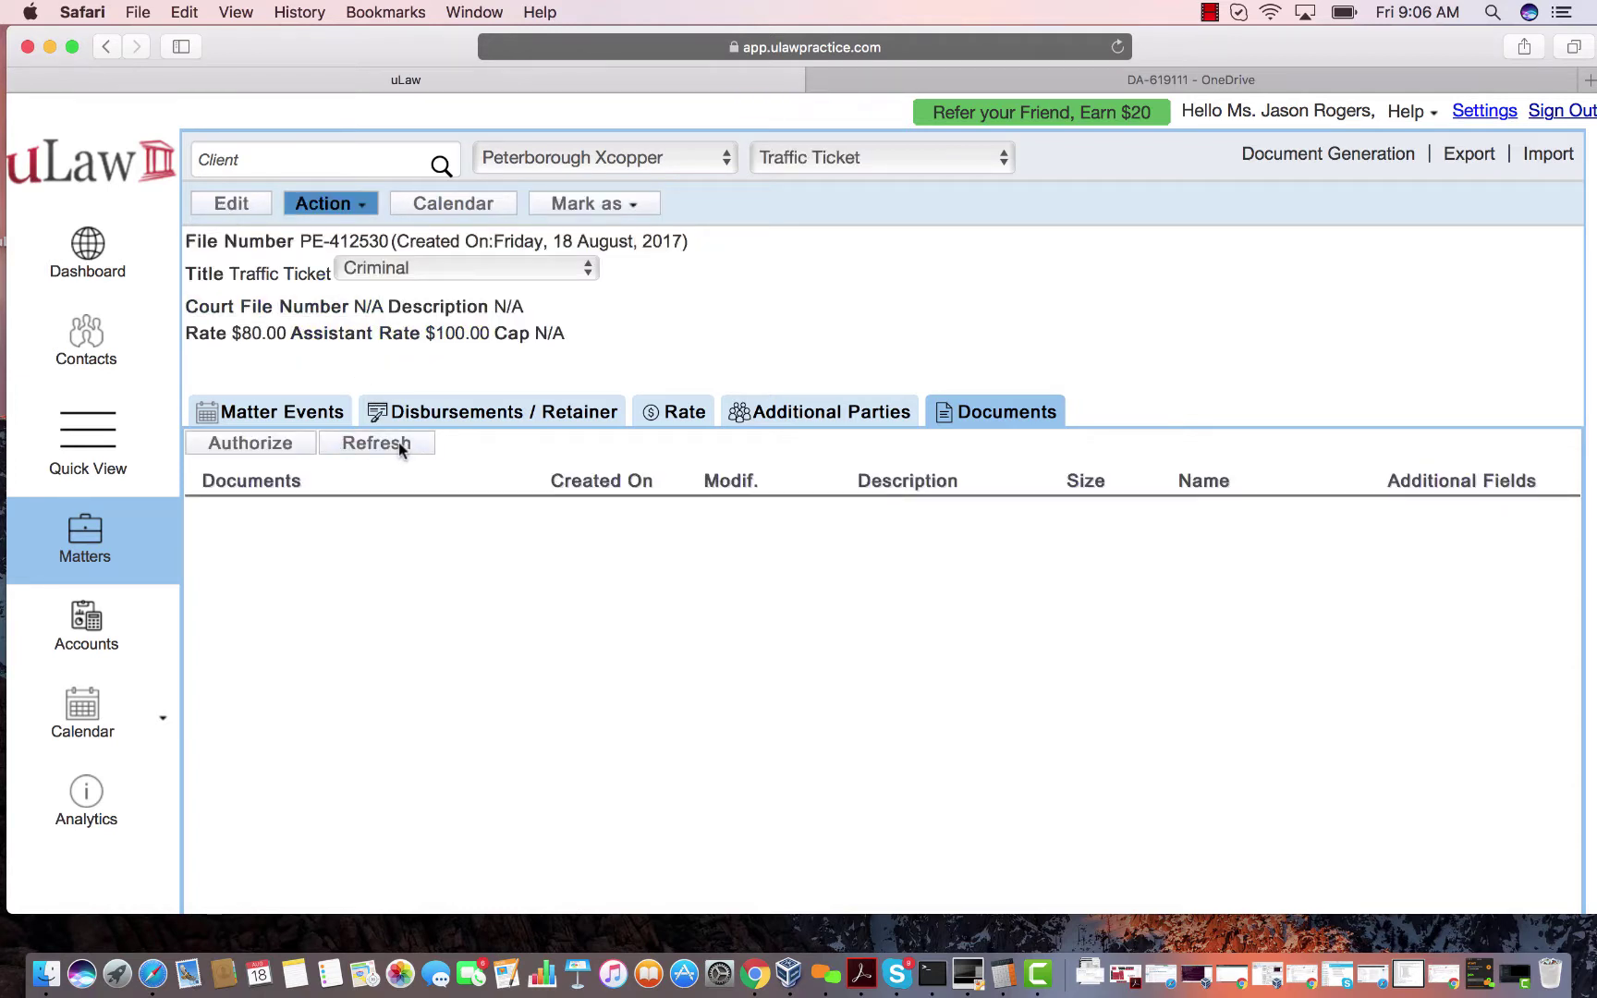
Navigate OneDrive to the new ulawPractice > Matter > PE-412530 folder.
left_click(1184, 77)
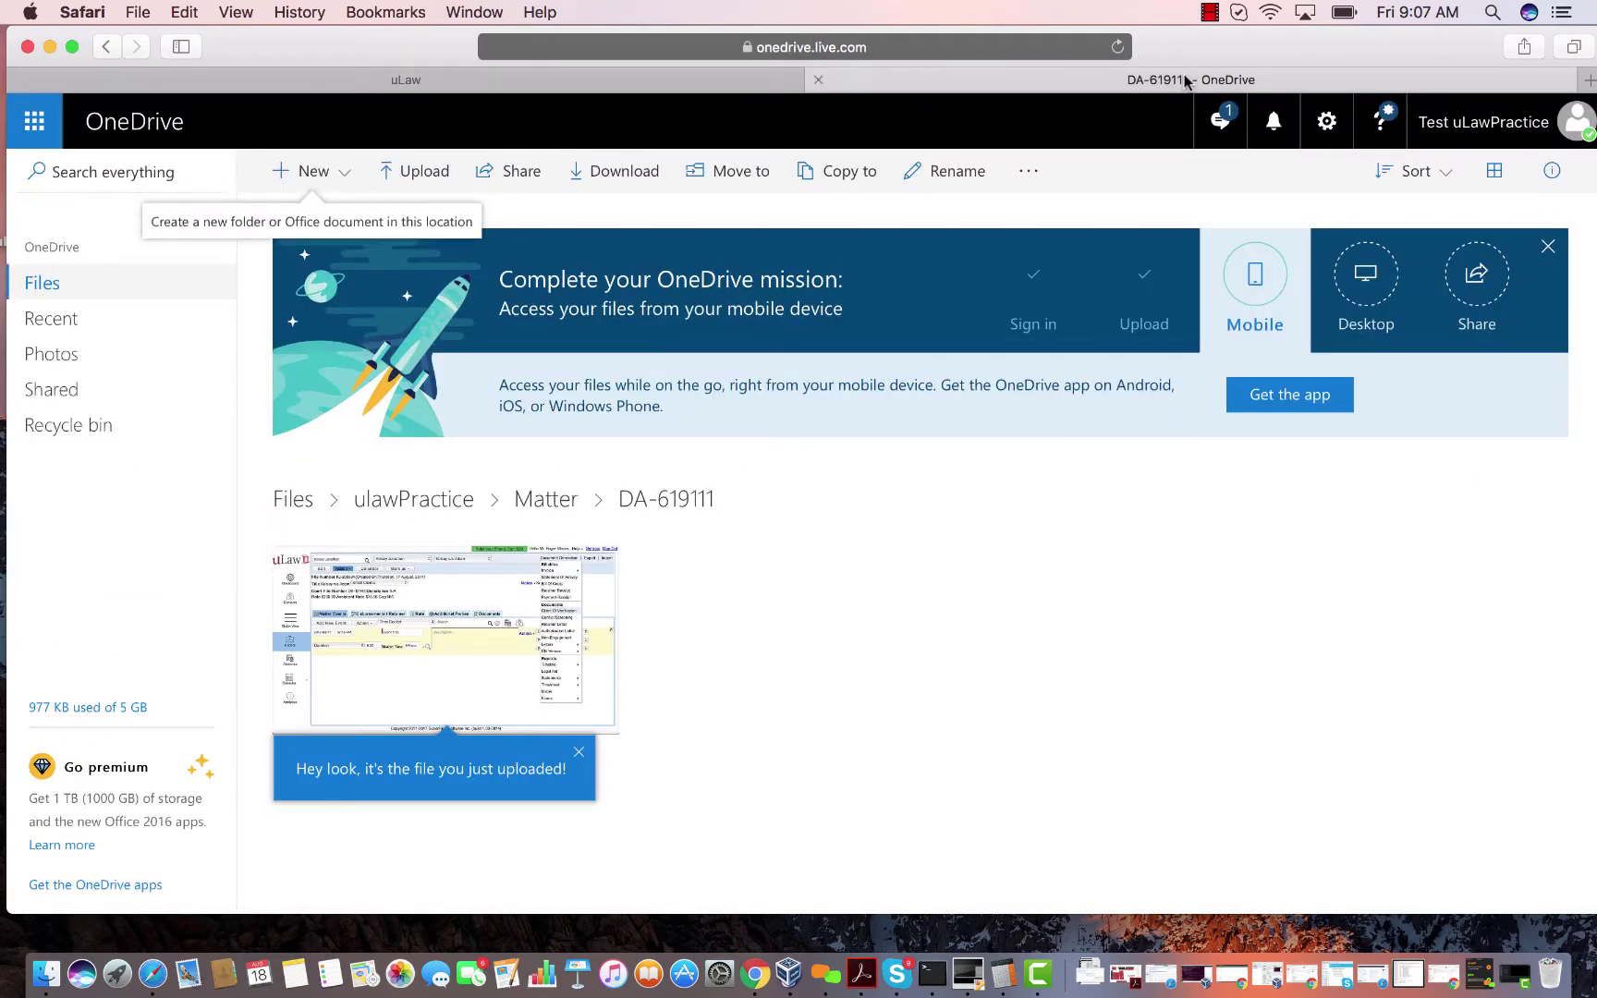
left_click(63, 285)
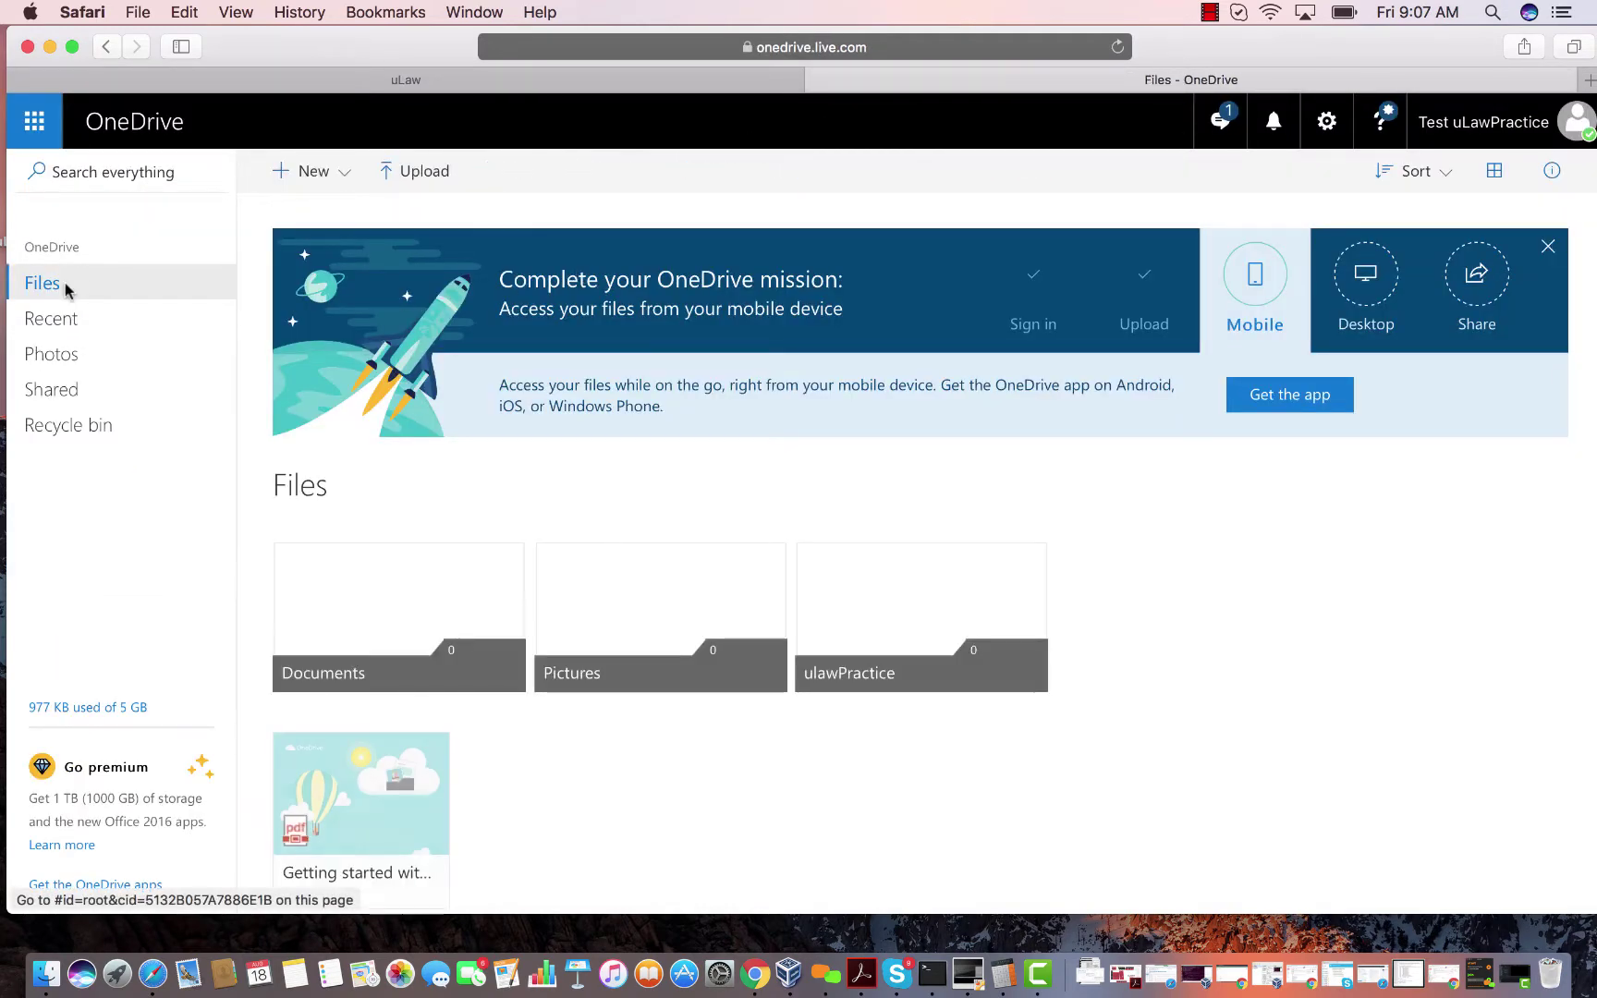
left_click(889, 594)
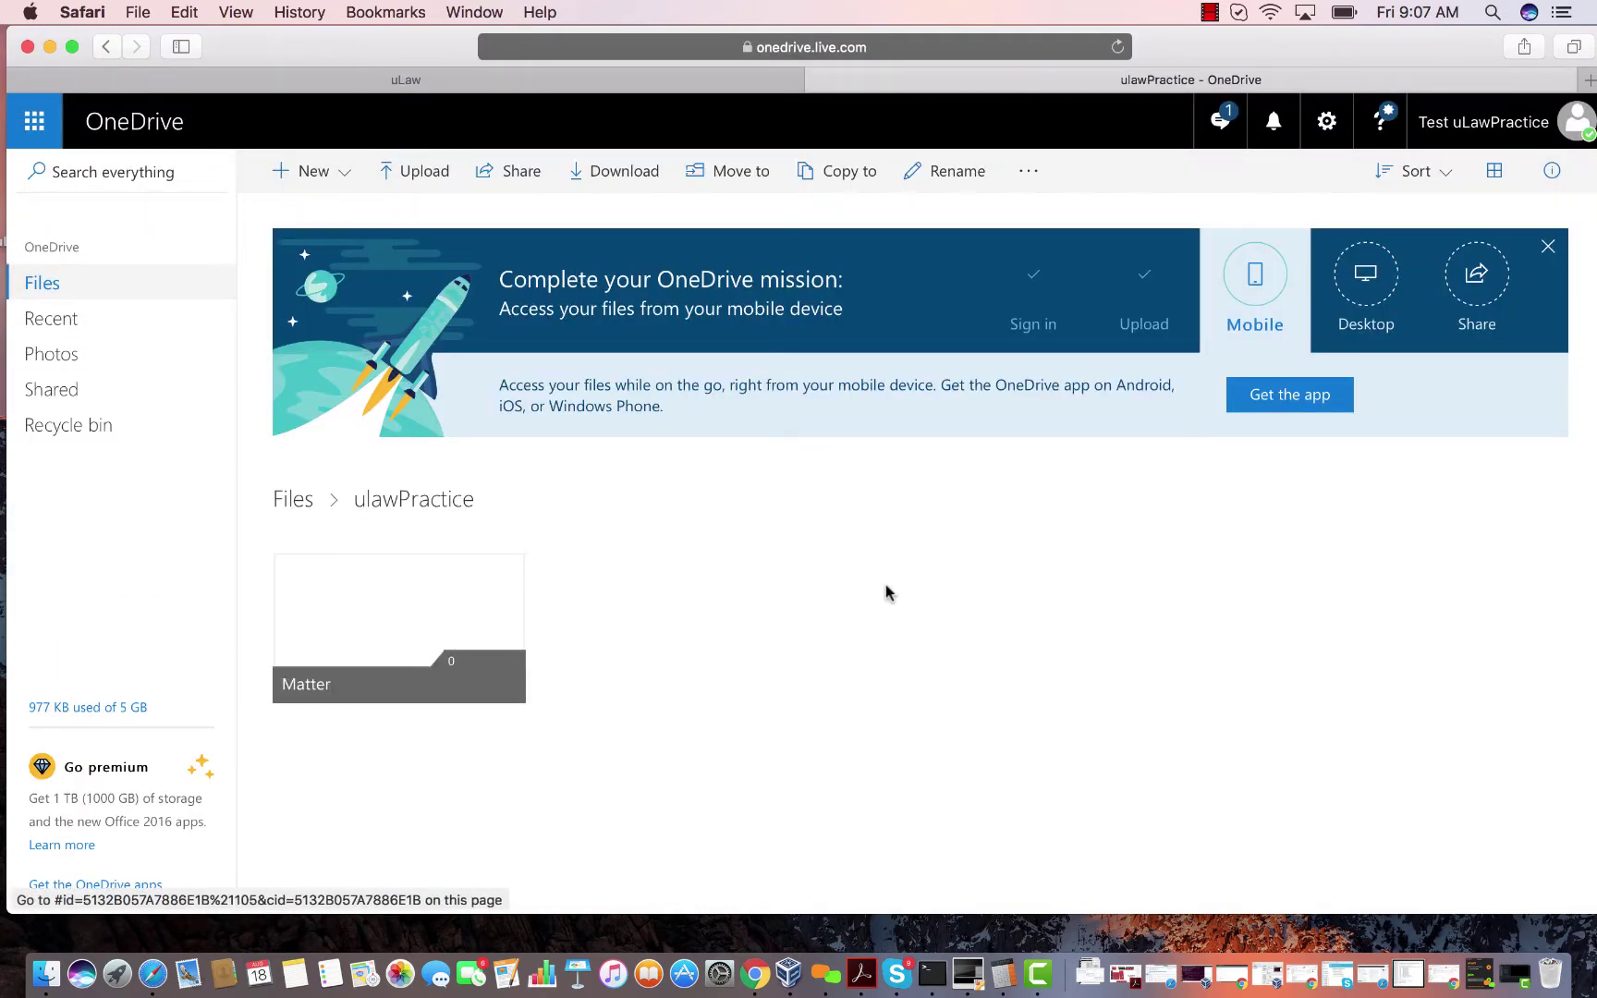
double_click(359, 592)
left_click(360, 593)
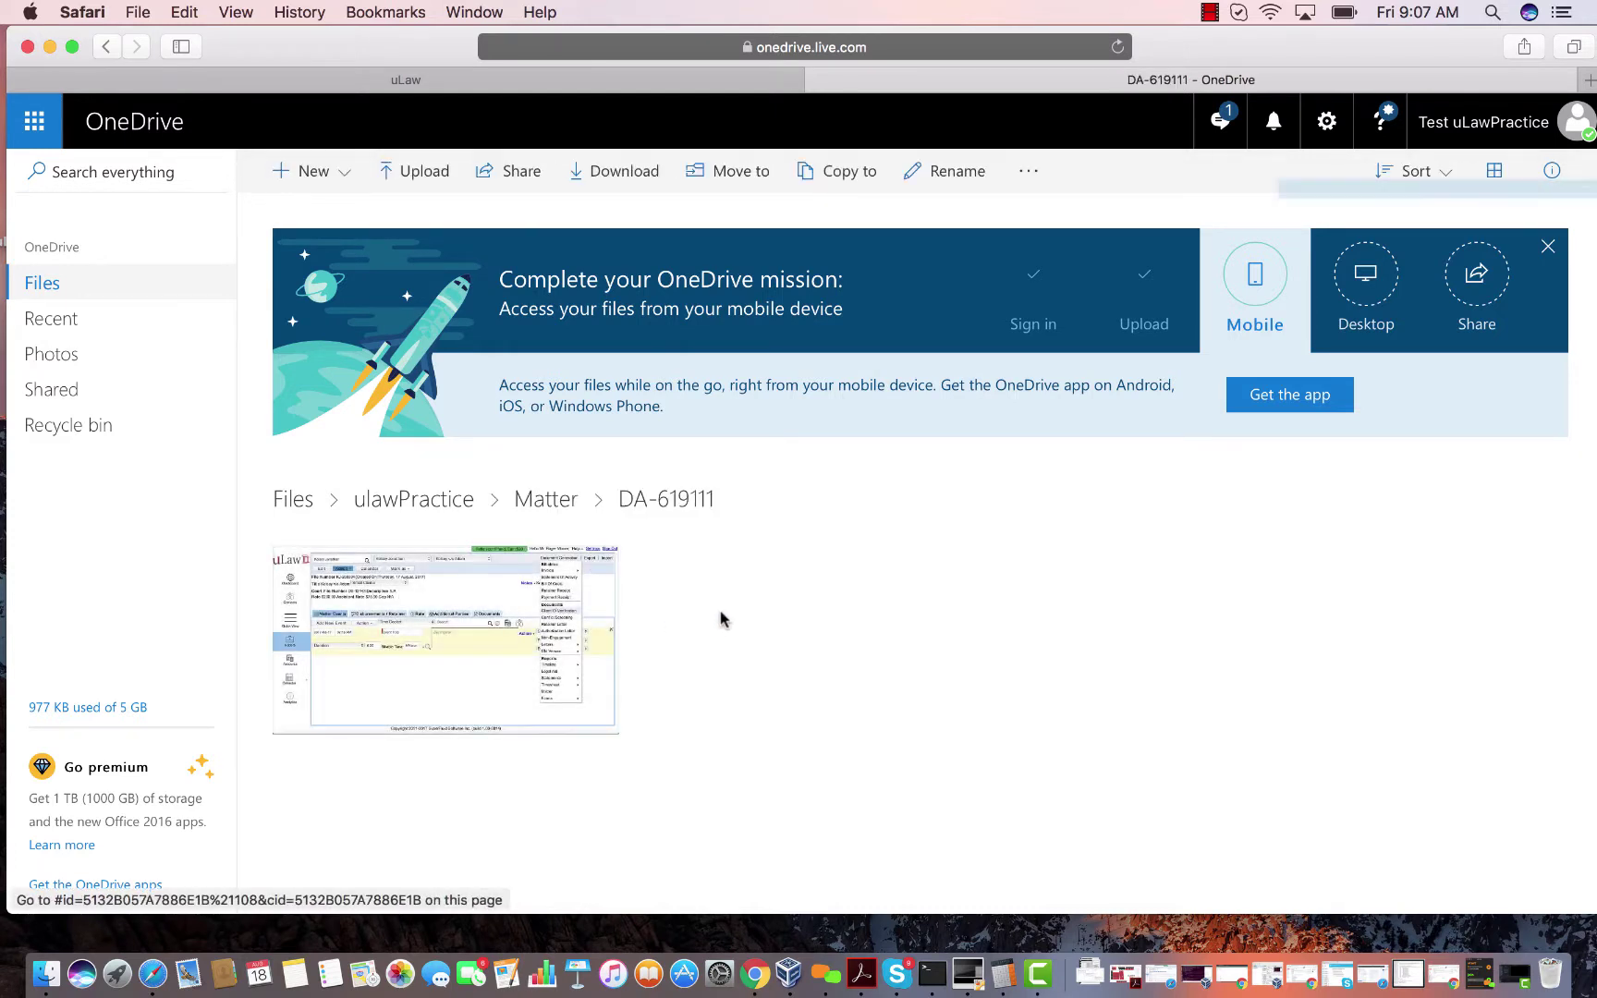
left_click(550, 500)
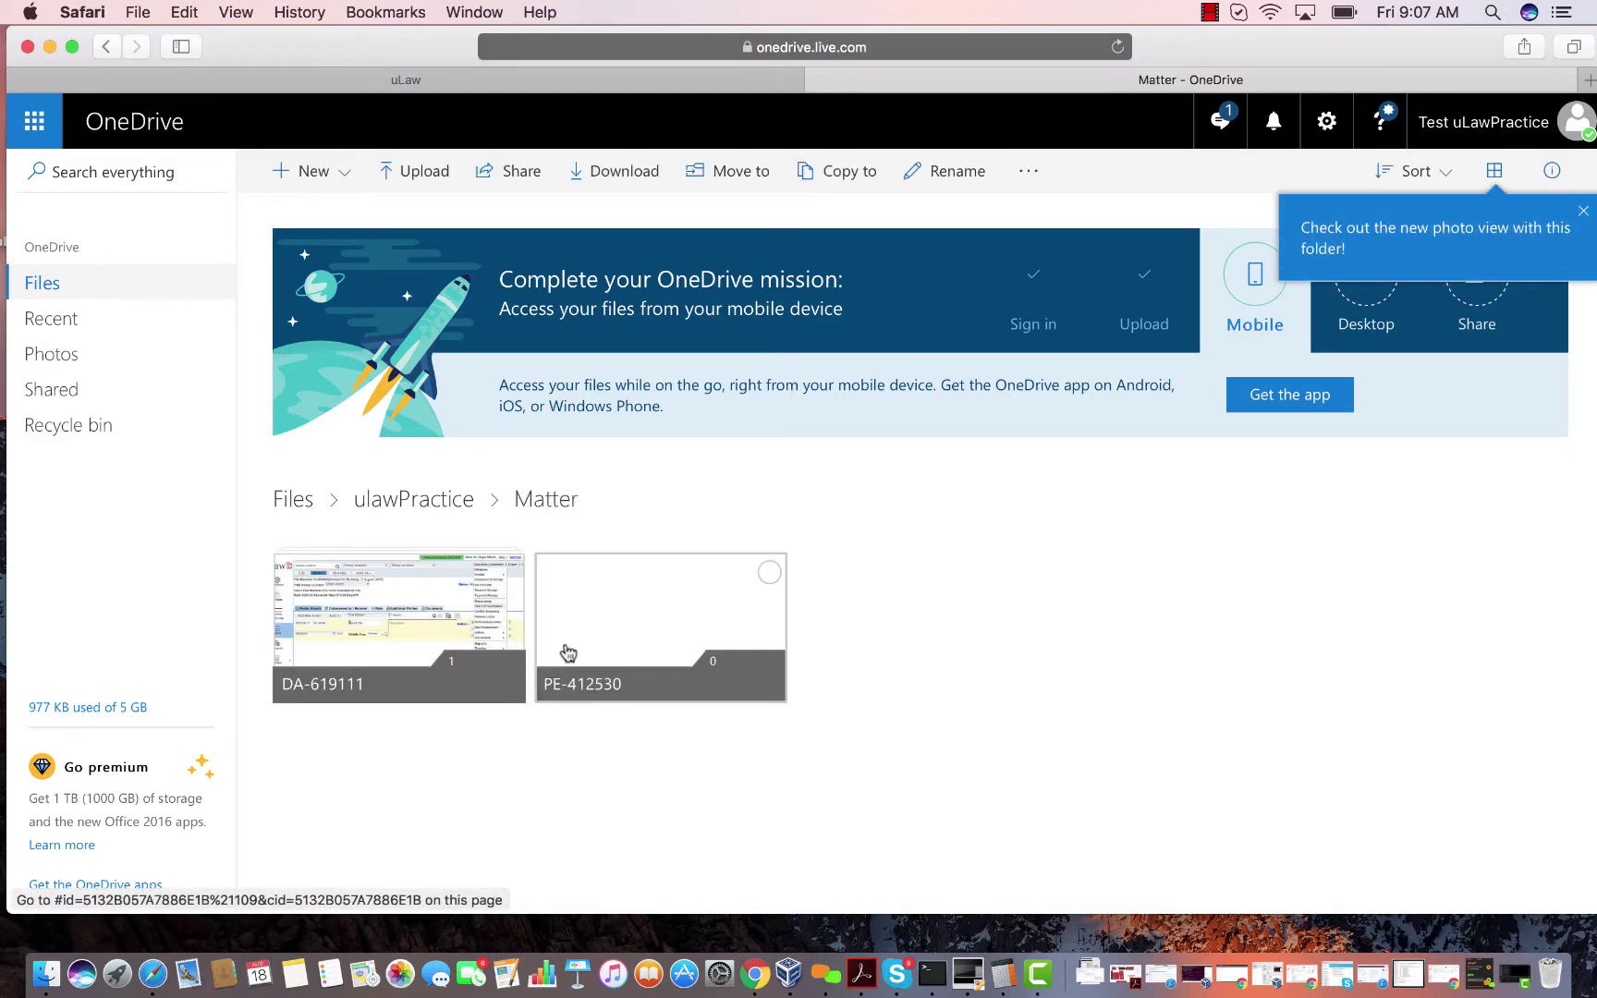
left_click(610, 645)
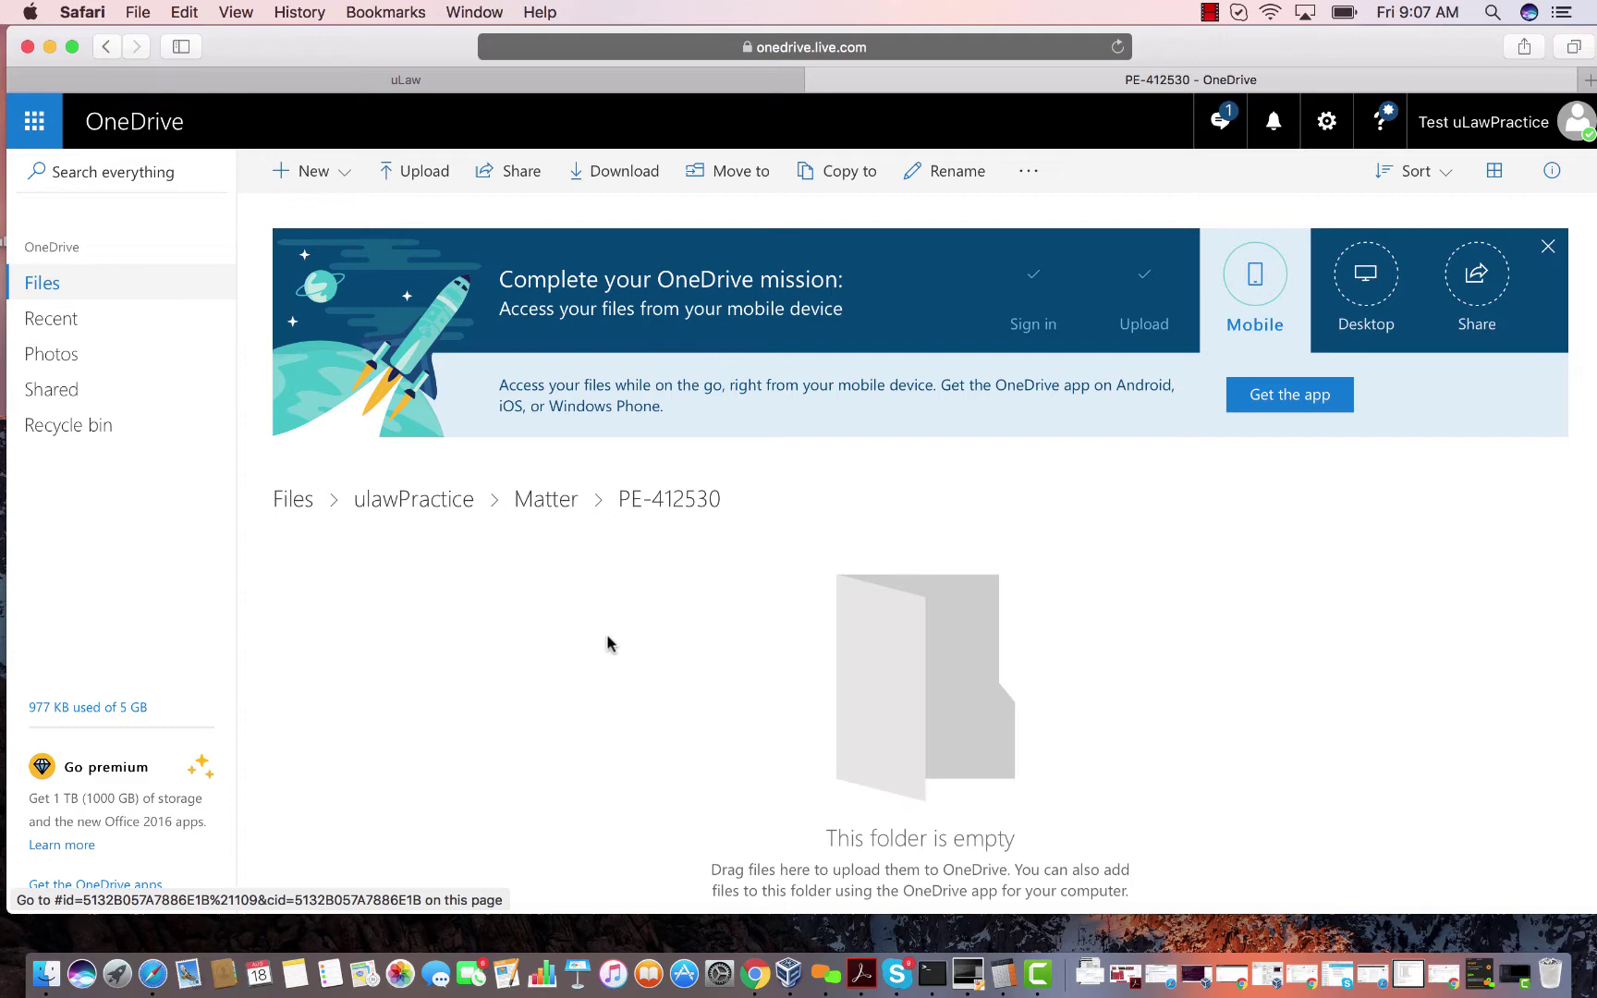
Drag CreateMatter.png from the desktop into the PE-412530 folder.
left_click_drag(1190, 52, 969, 51)
left_click_drag(1553, 442, 537, 641)
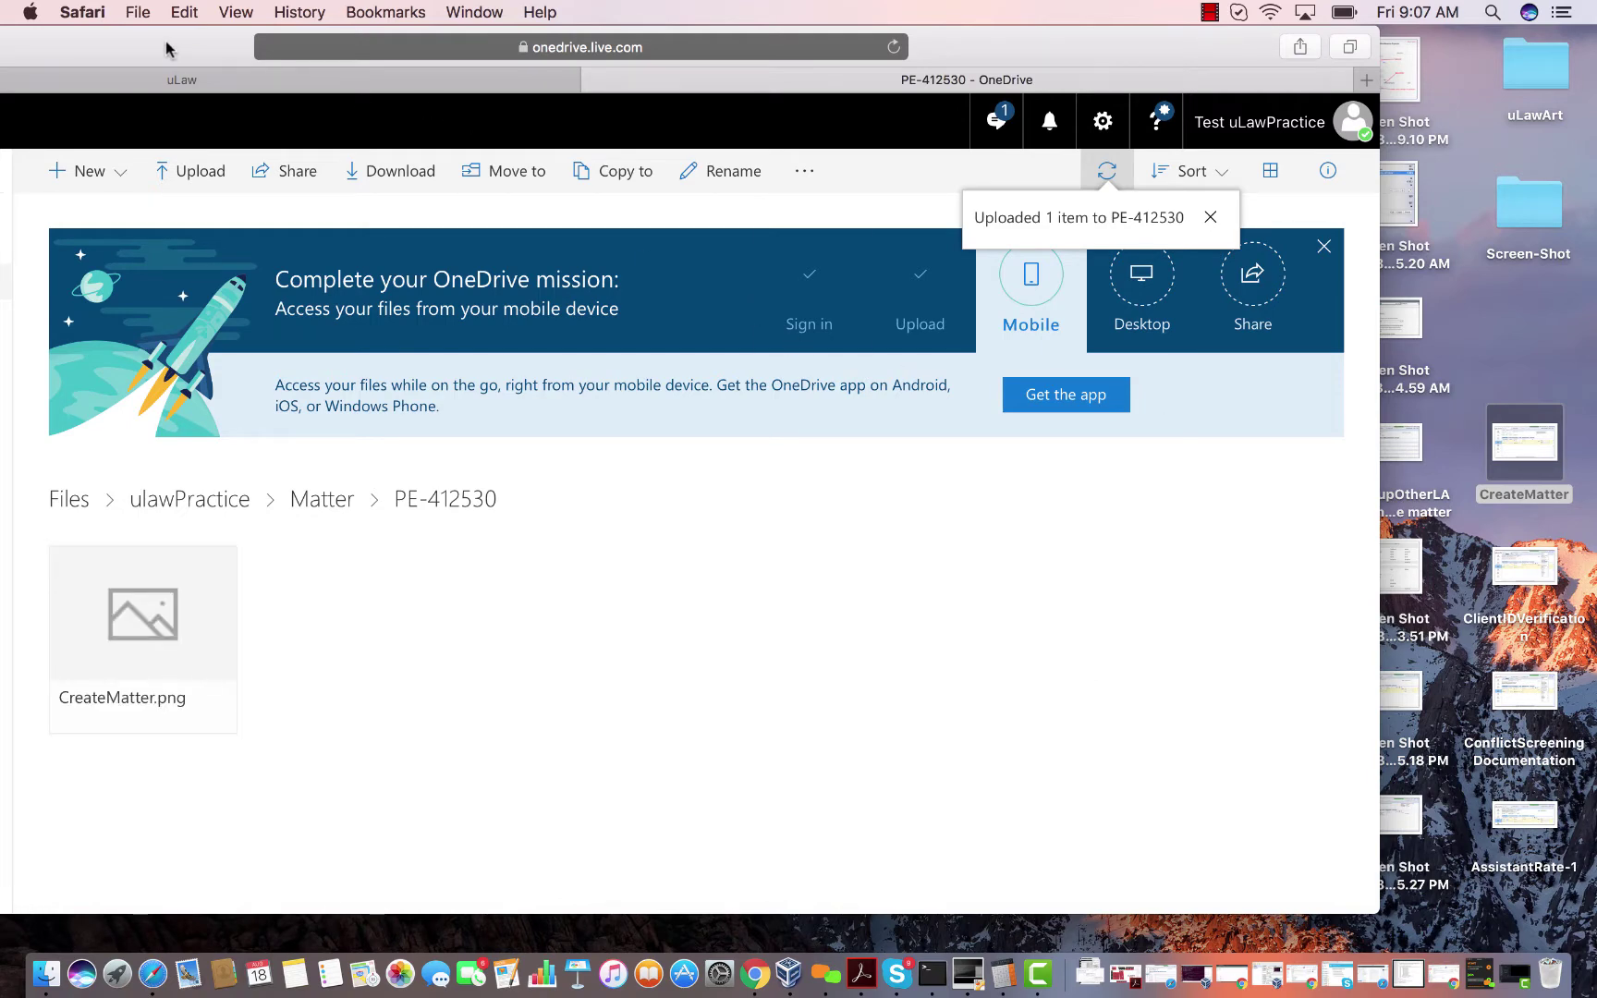
left_click_drag(171, 49, 370, 46)
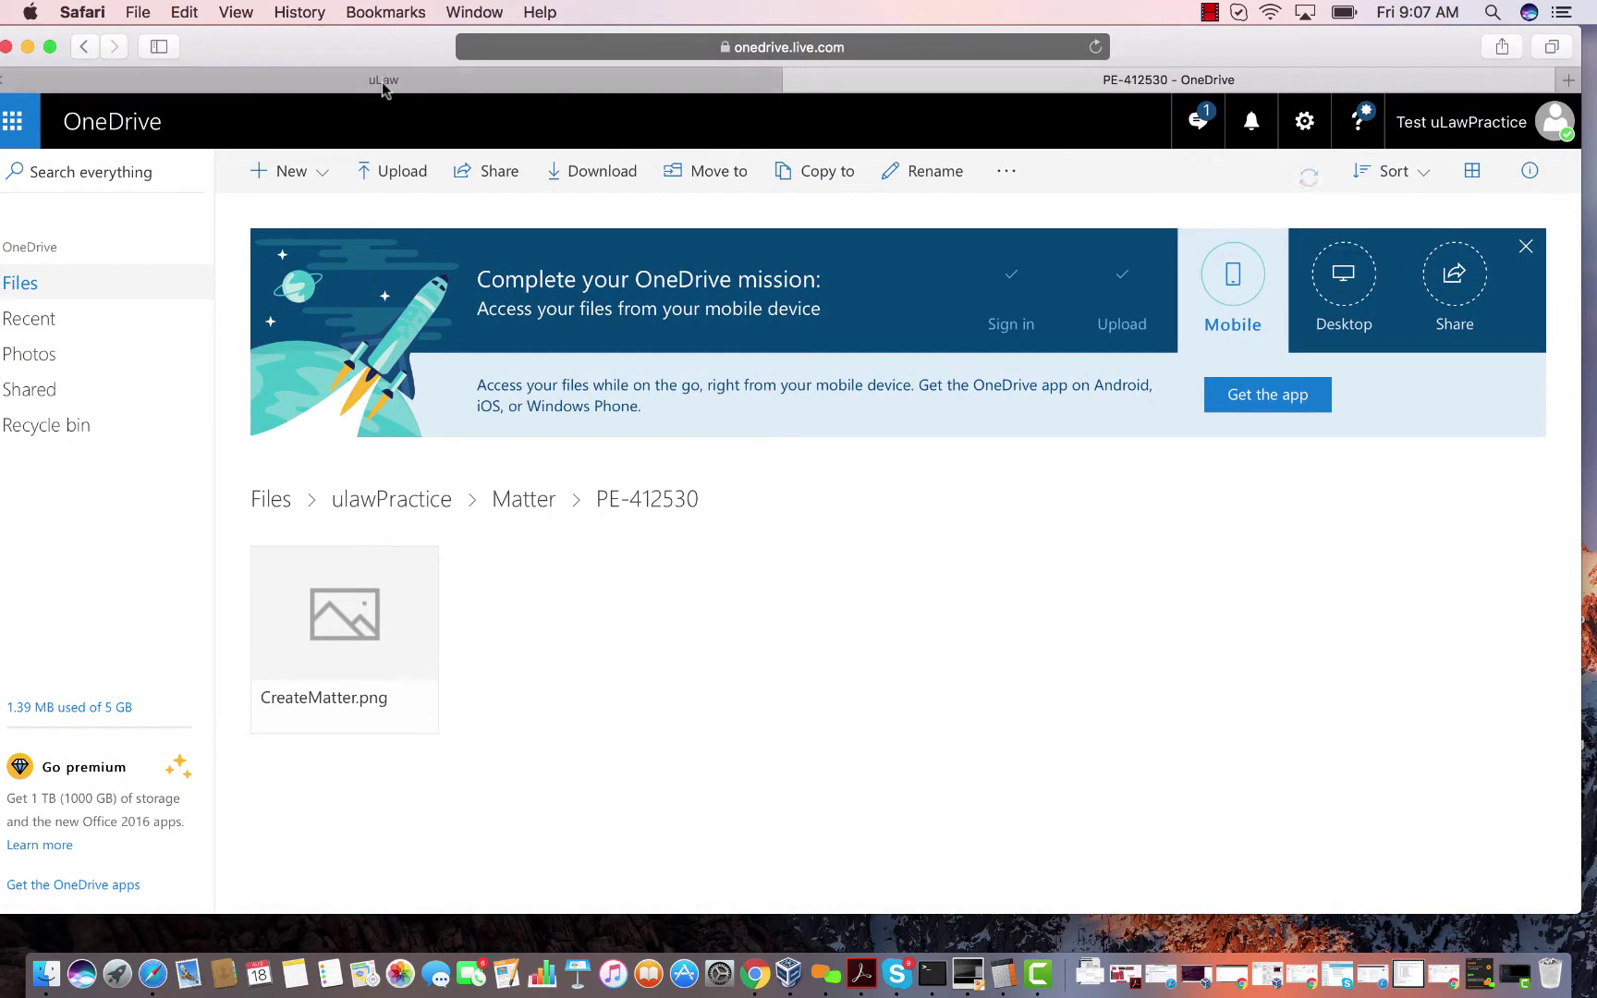
Refresh PE-412530's Documents list so CreateMatter.png (450KB) appears, then view Profile Settings' Matter defaults.
left_click(382, 81)
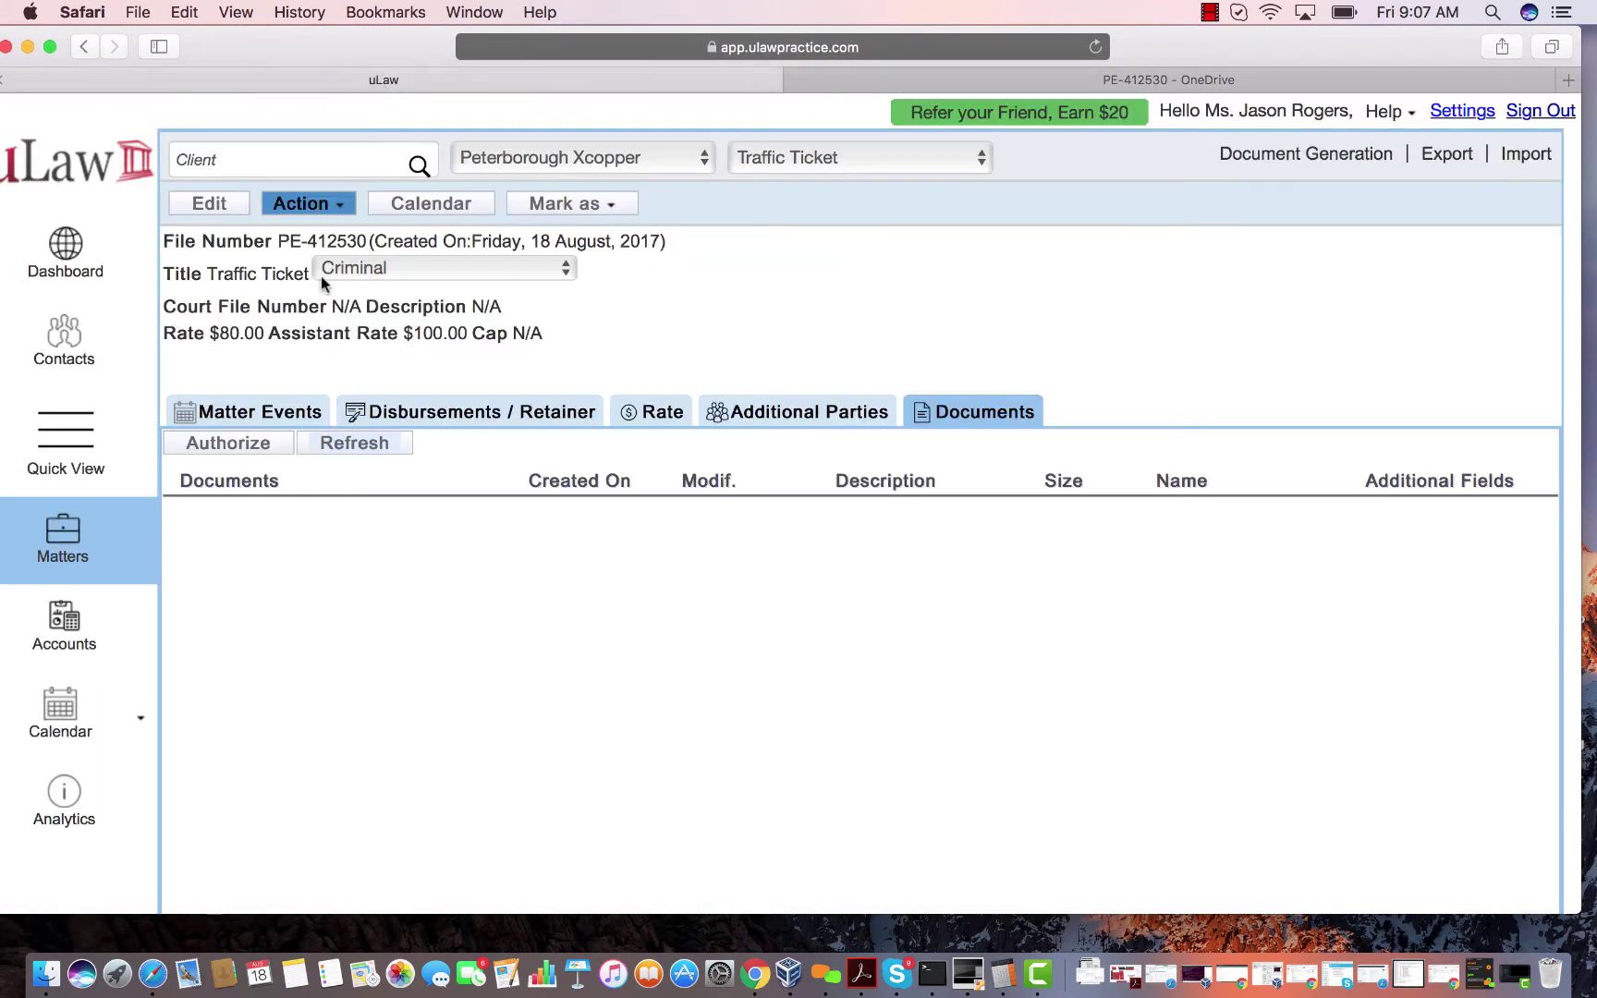
left_click(348, 445)
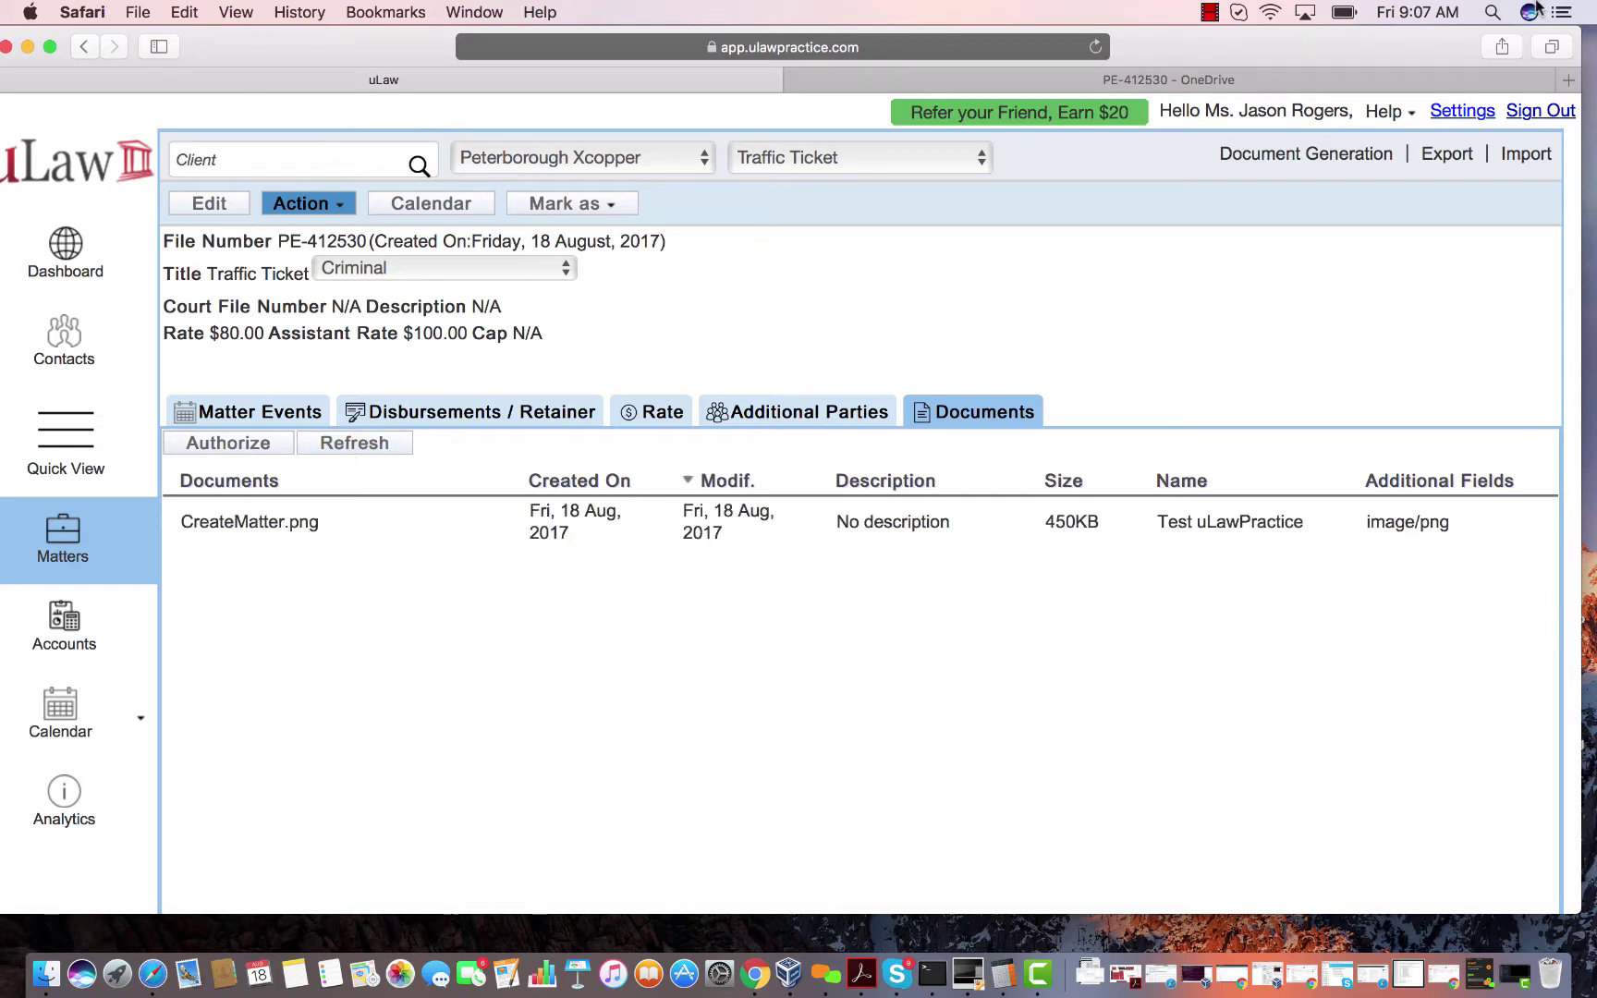
left_click(1467, 112)
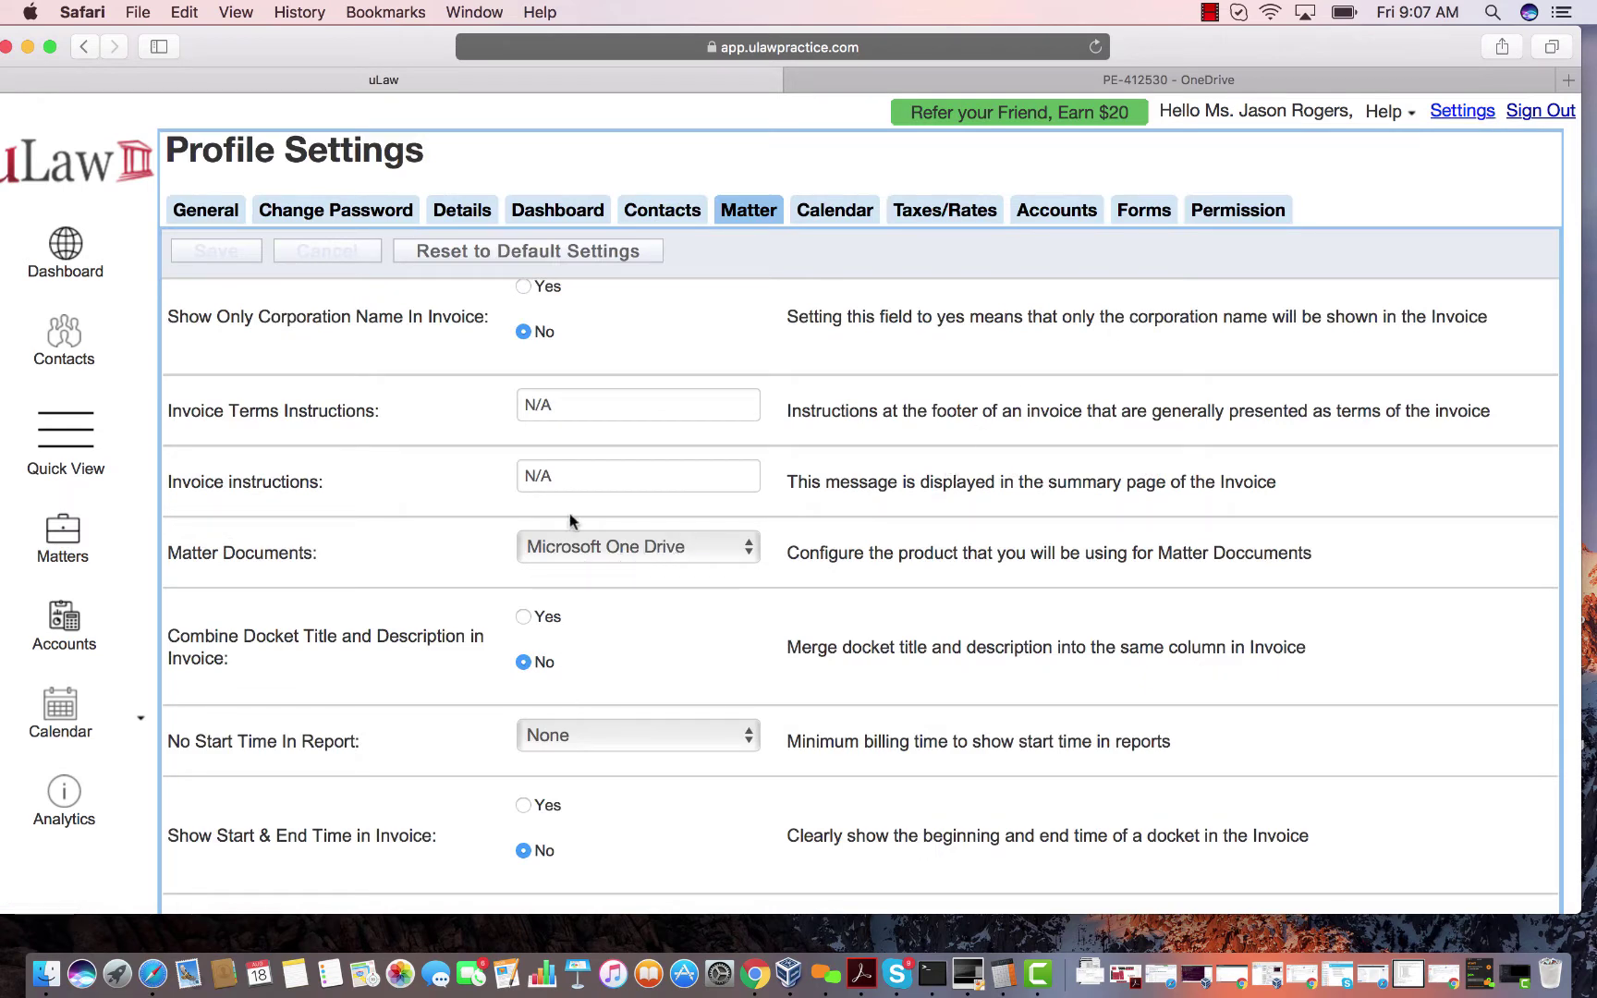
Preview CreateMatter.png in a OneDrive viewer tab, then go back to PE-412530's Documents list.
left_click(92, 543)
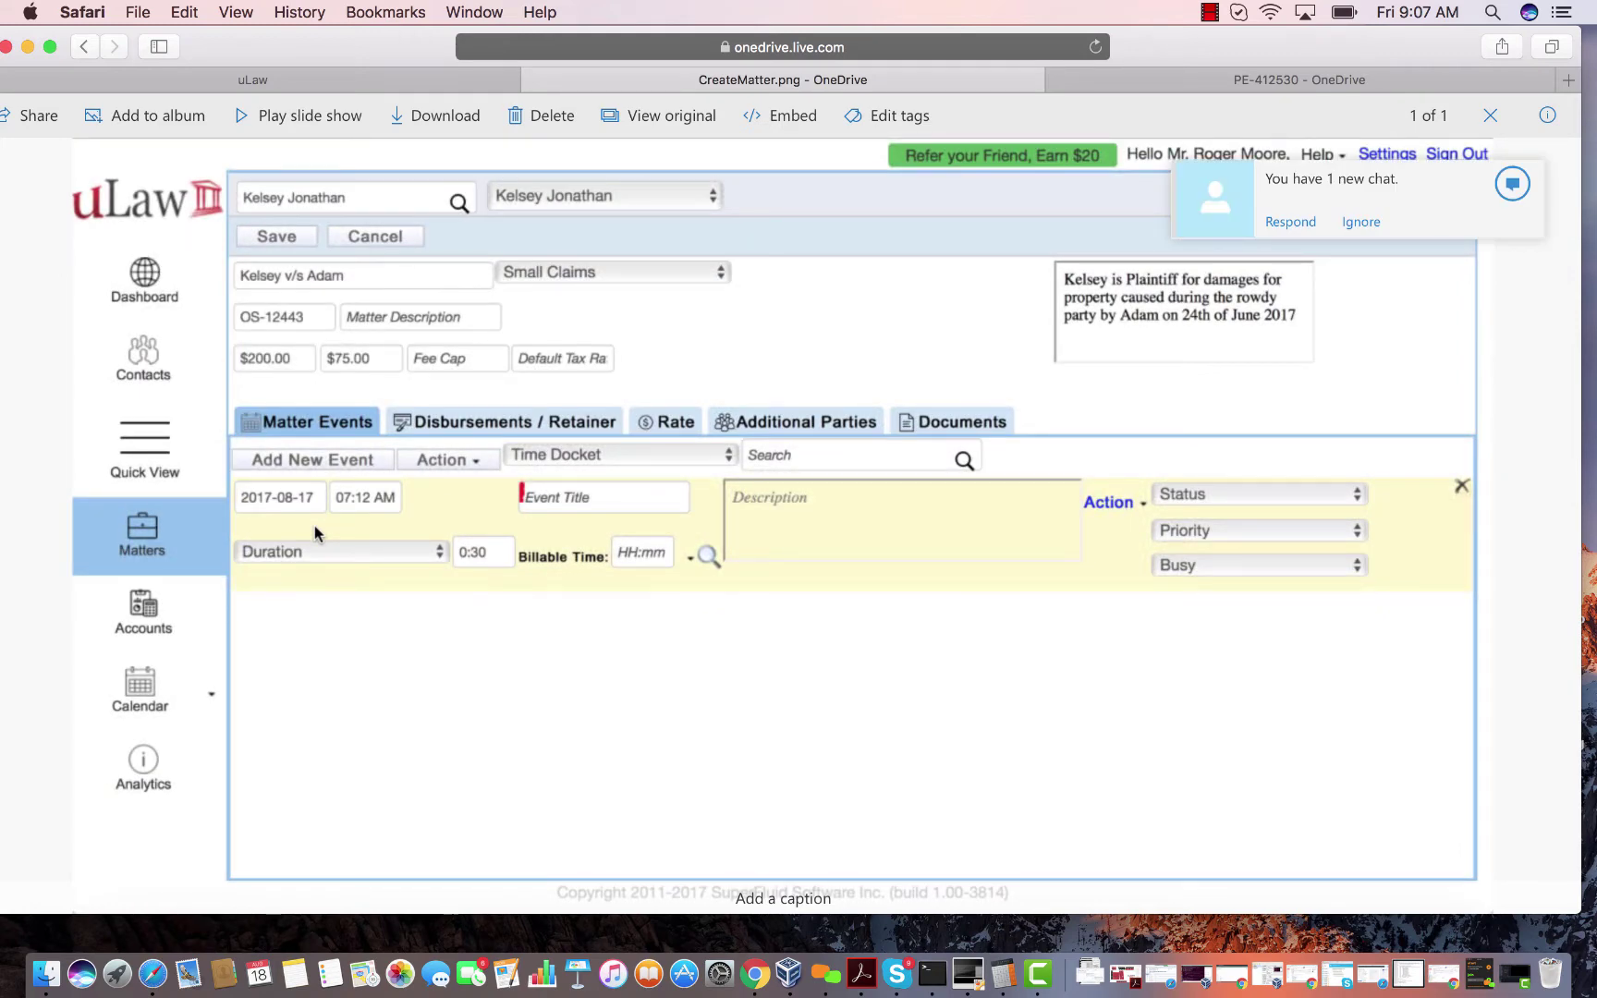
left_click(441, 79)
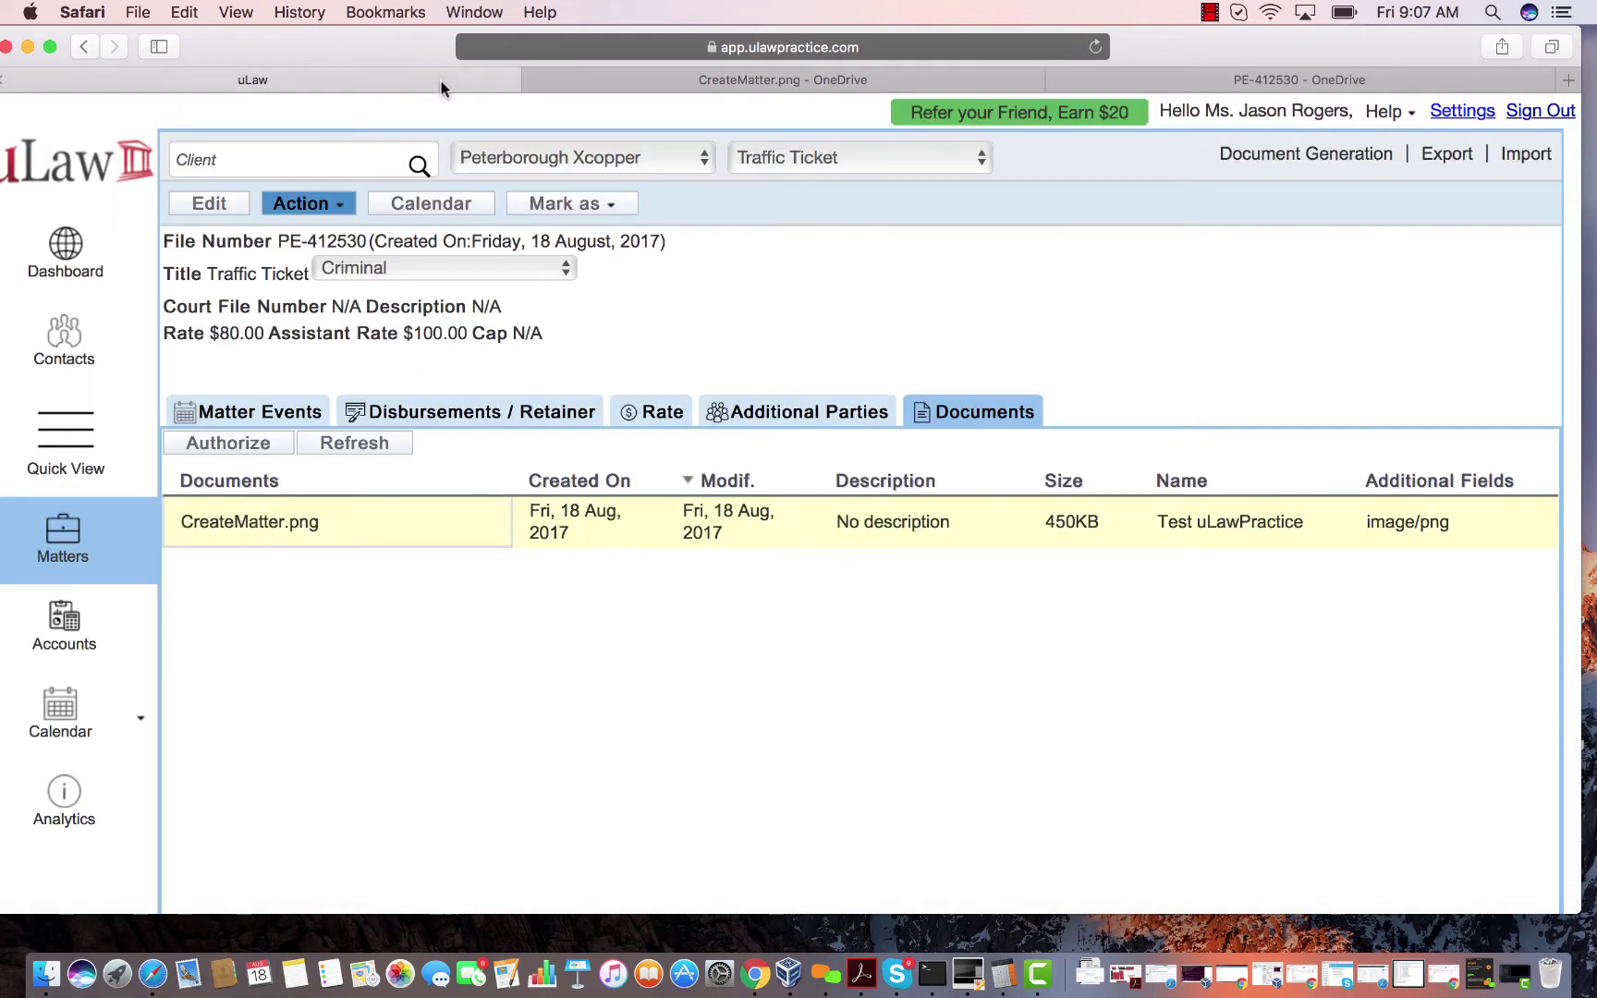